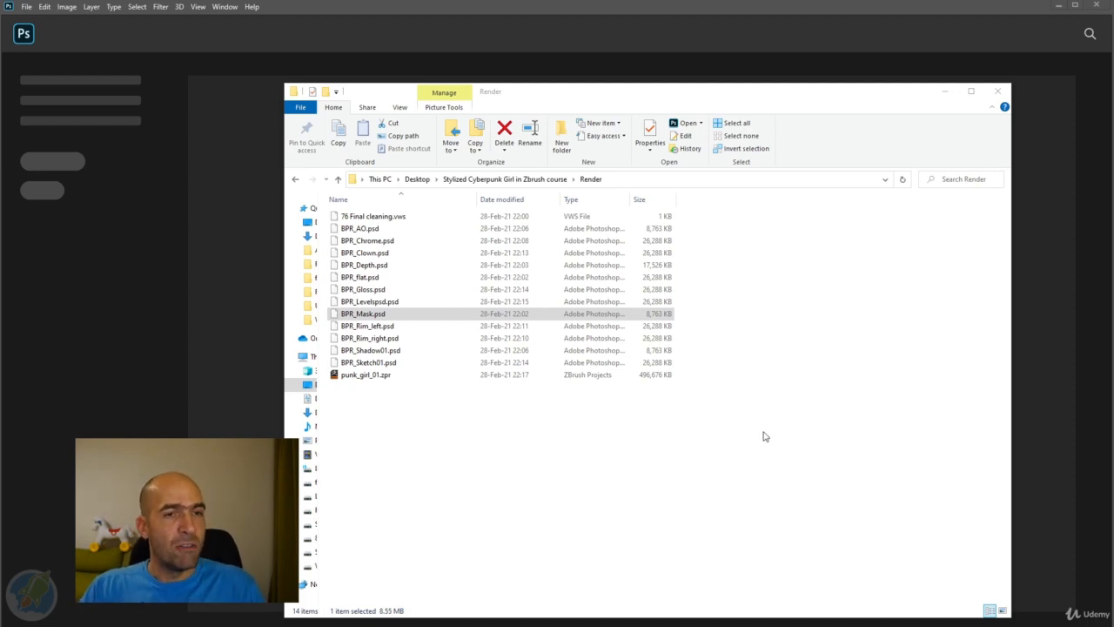
- Open BPR_flat.psd from the Render folder in Photoshop and look over the character render
{"action": "left_click_drag", "start_coordinate": [517, 99], "coordinate": [610, 111]}
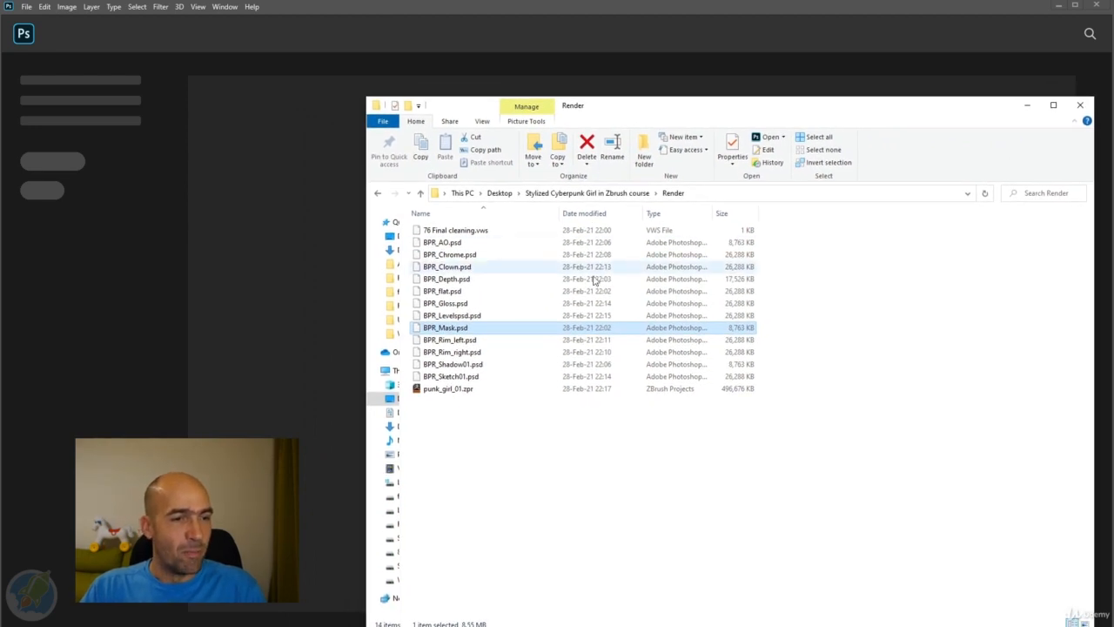
{"action": "double_click", "coordinate": [486, 296]}
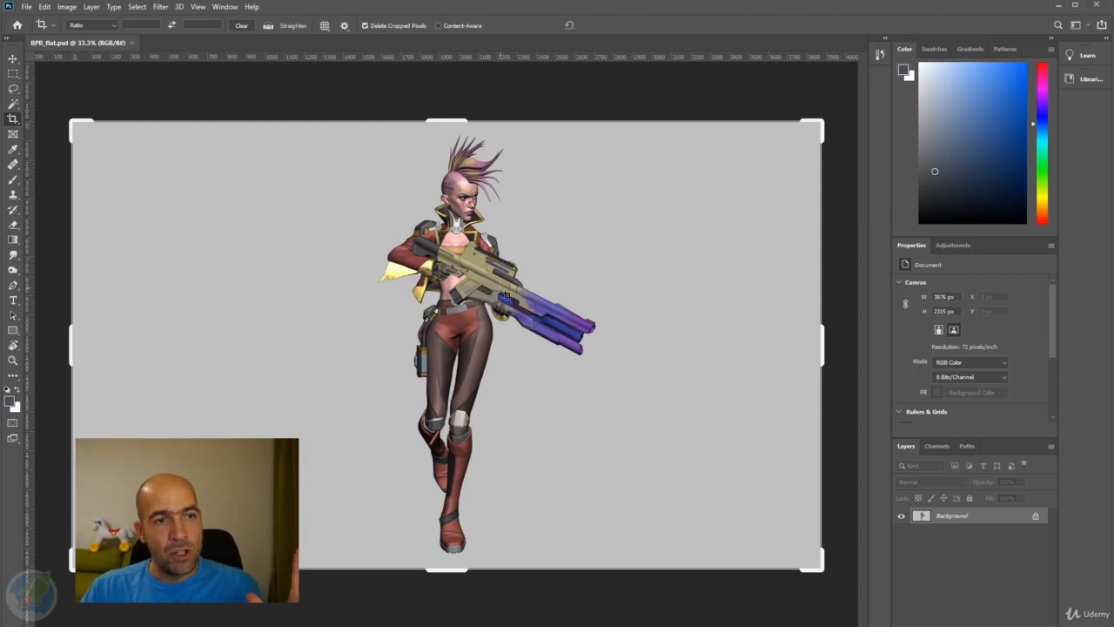
{"action": "scroll", "coordinate": [526, 279], "scroll_direction": "up", "scroll_amount": 1}
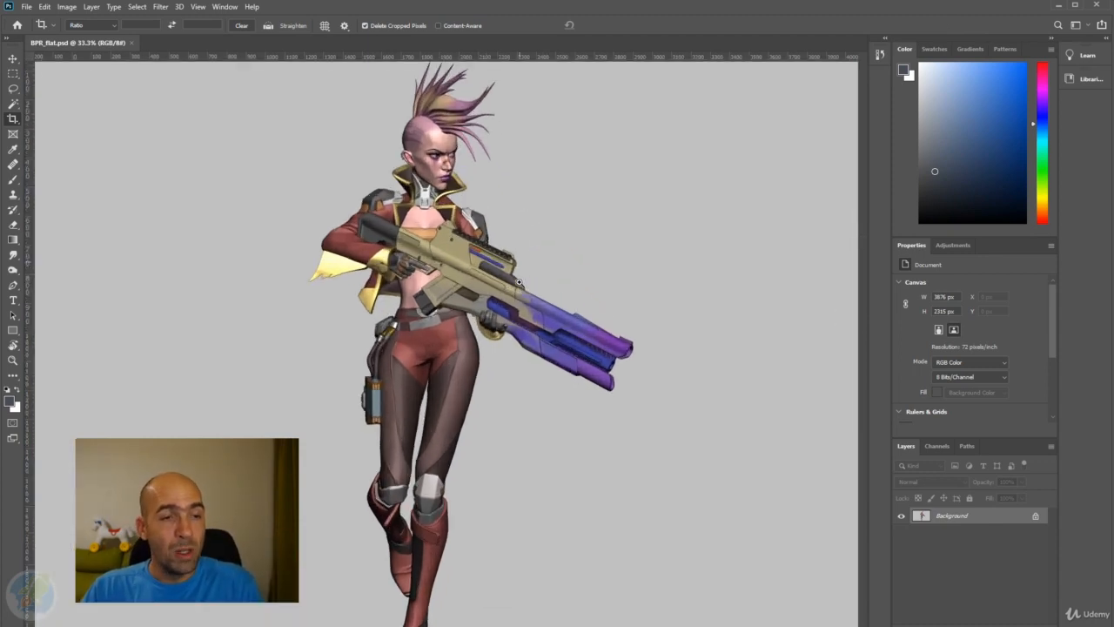
{"action": "left_click_drag", "start_coordinate": [566, 263], "coordinate": [622, 236]}
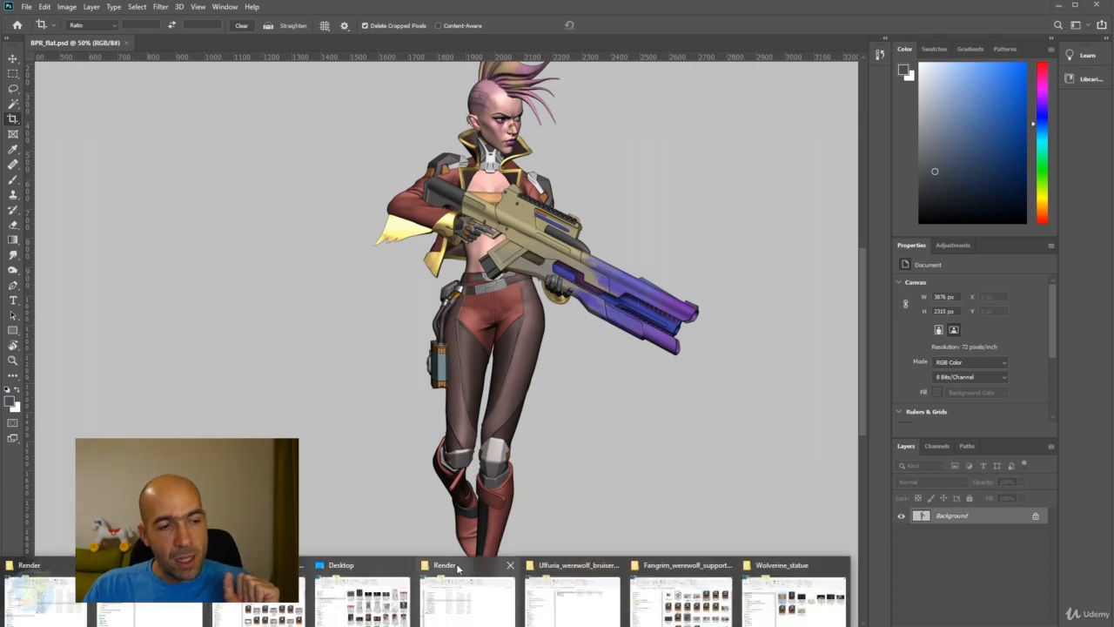
- Open BPR_Mask.psd from the Render folder and select its entire canvas for copying
{"action": "left_click", "coordinate": [456, 595]}
{"action": "left_click_drag", "start_coordinate": [634, 110], "coordinate": [1113, 110]}
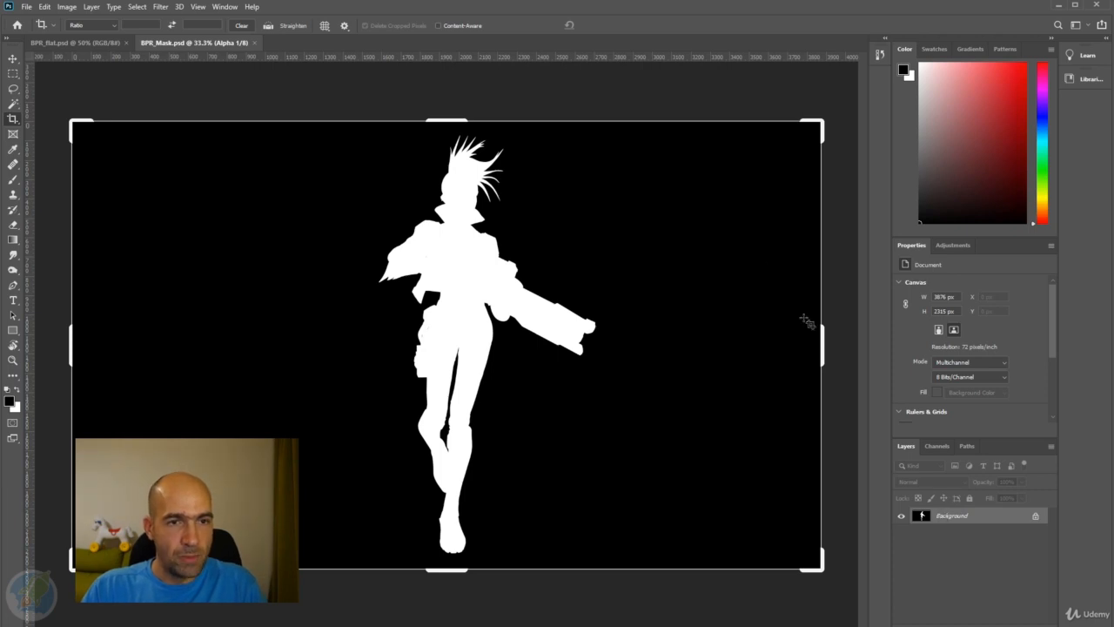
{"action": "left_click", "coordinate": [15, 60]}
{"action": "key", "text": "ctrl+a"}
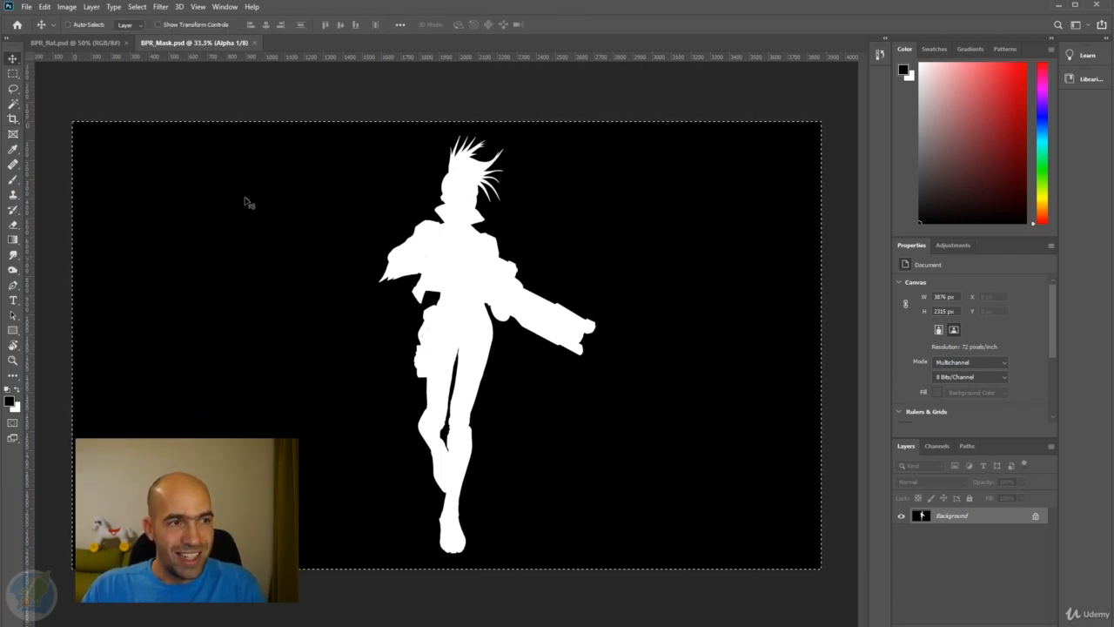
{"action": "key", "text": "ctrl+d"}
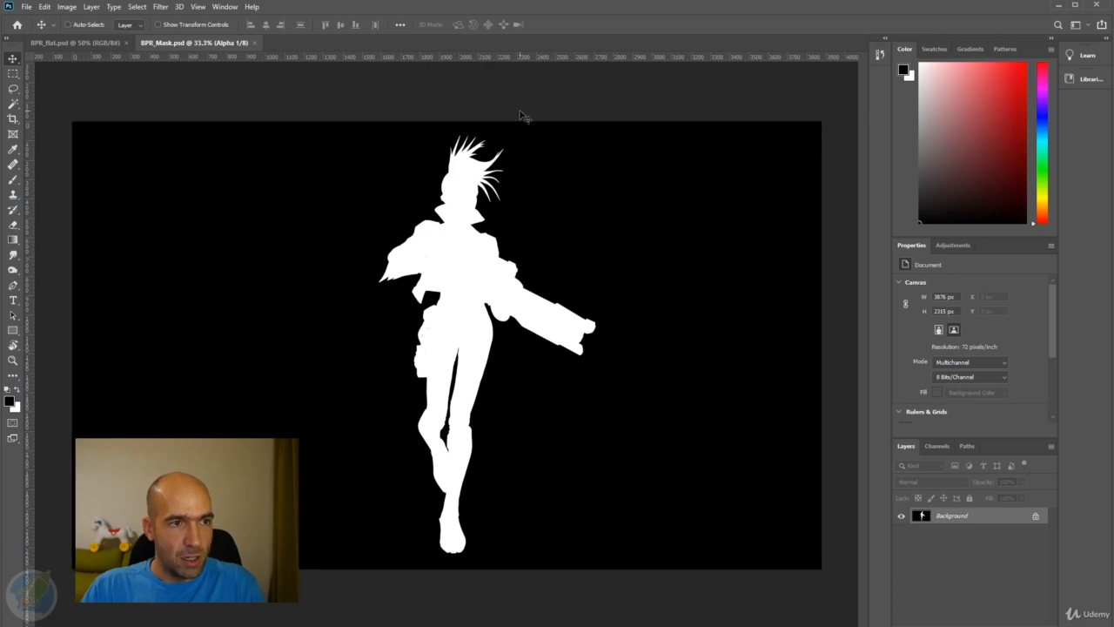
{"action": "key", "text": "ctrl+a"}
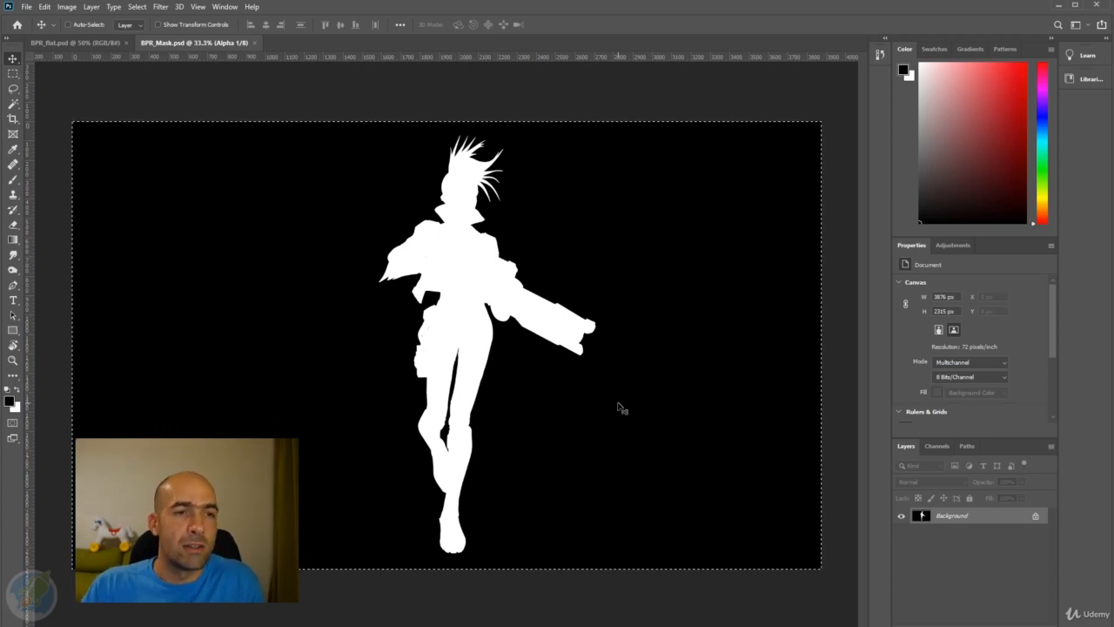
- Add a new alpha channel to BPR_flat.psd and paste the copied mask image into it
{"action": "left_click", "coordinate": [74, 43]}
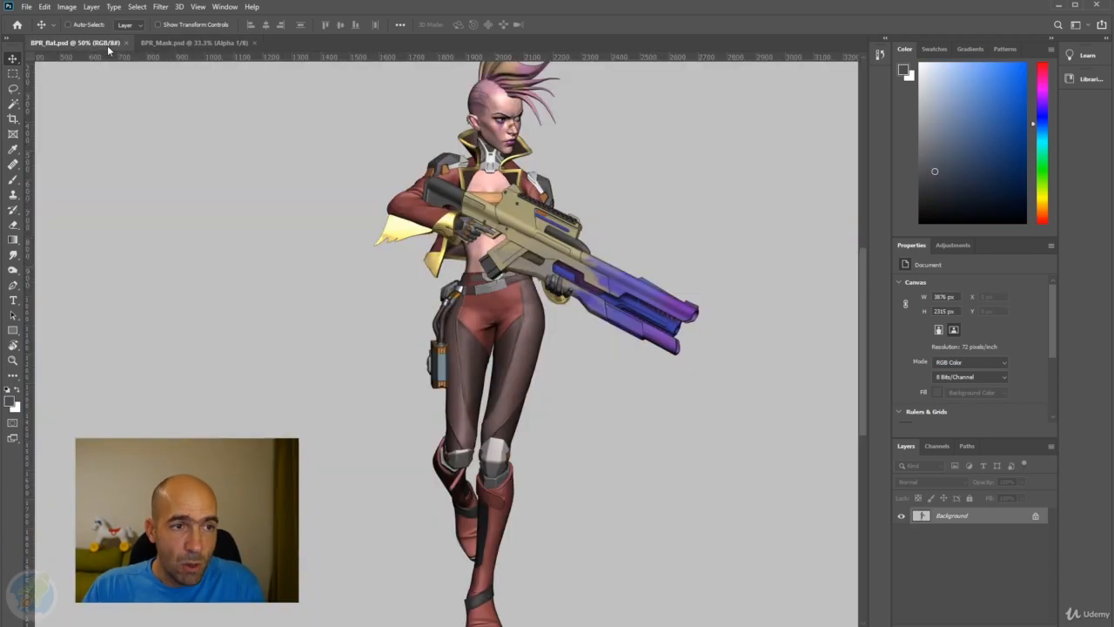
{"action": "left_click", "coordinate": [560, 191], "text": "alt"}
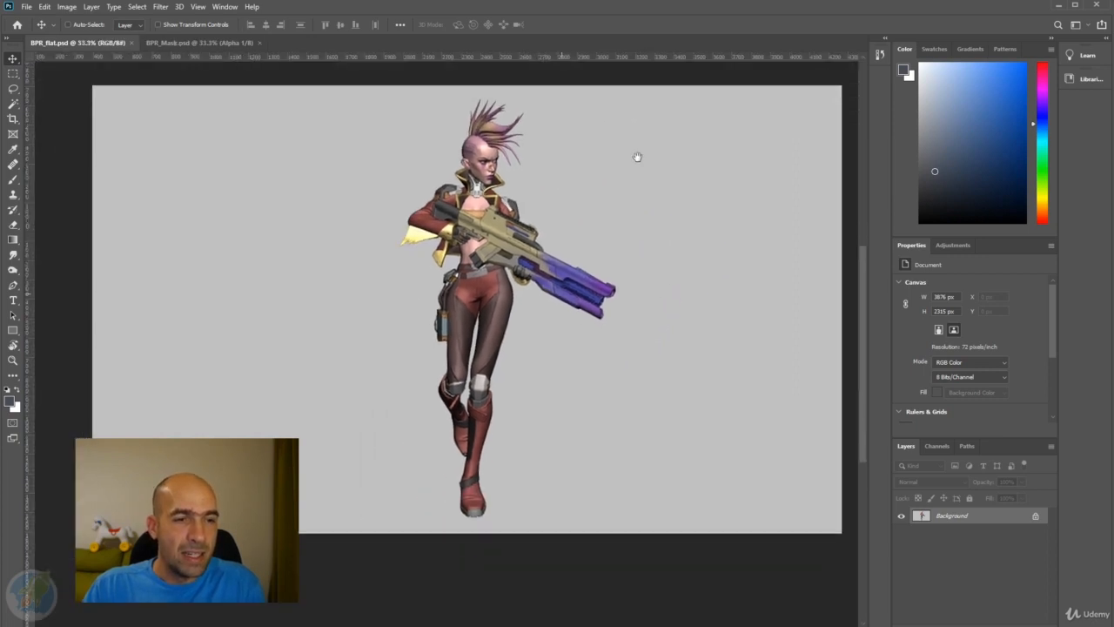
{"action": "left_click", "coordinate": [938, 446]}
{"action": "left_click", "coordinate": [905, 449]}
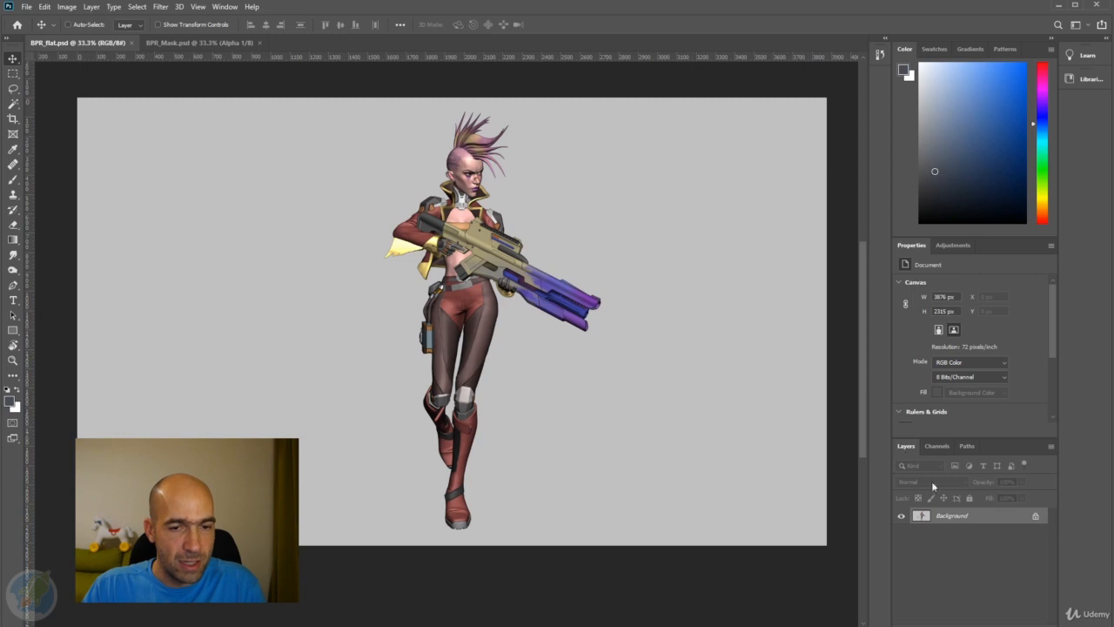
{"action": "left_click", "coordinate": [934, 447]}
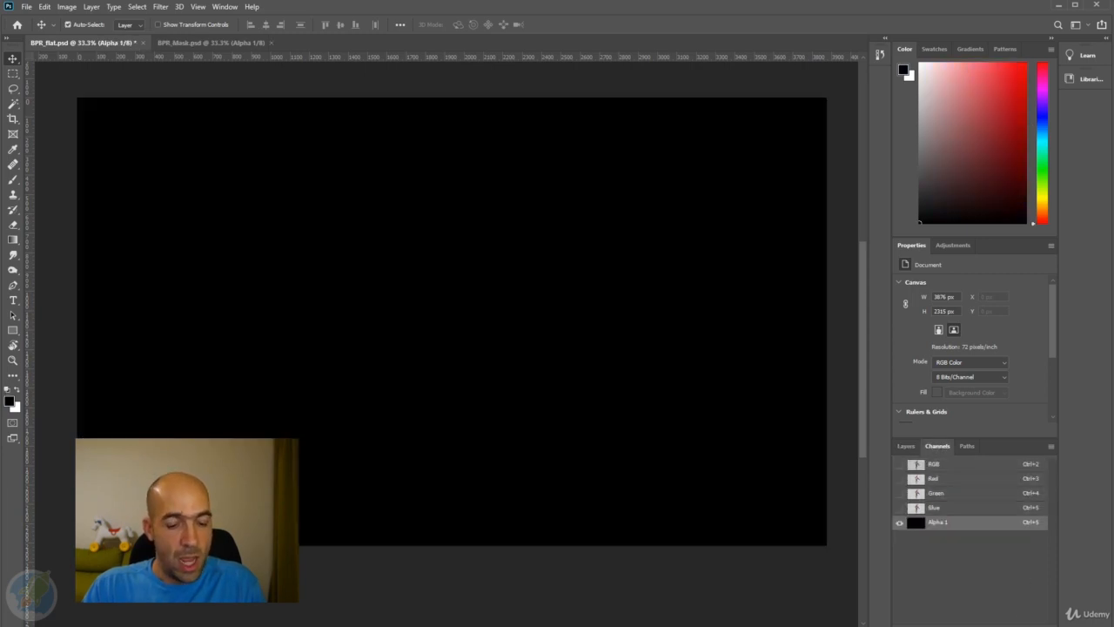
{"action": "key", "text": "ctrl+v"}
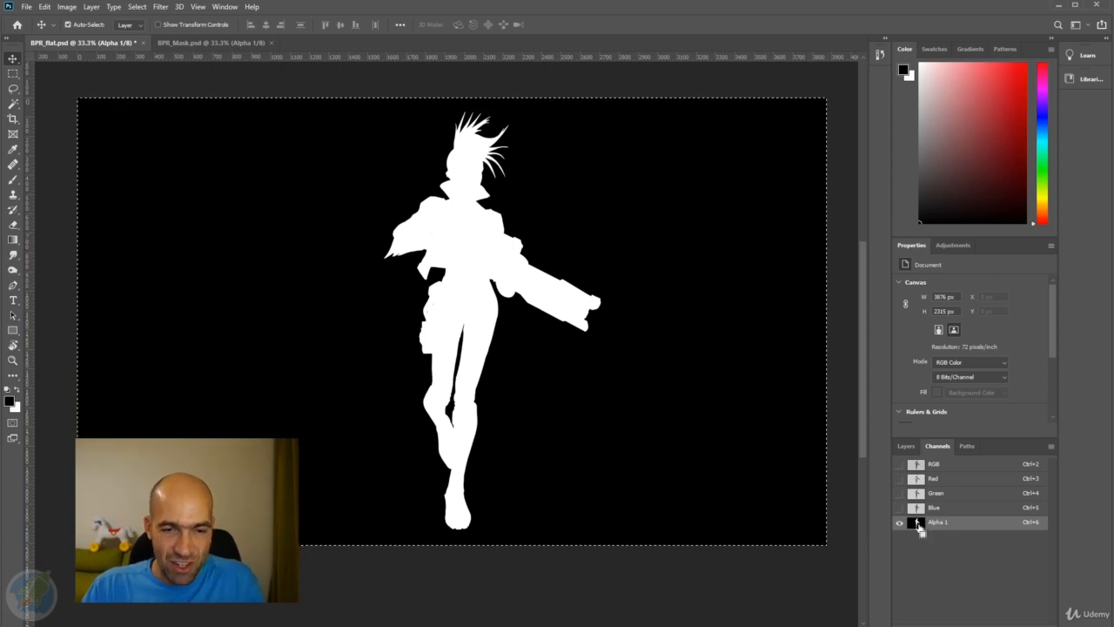
- Load the Alpha 1 mask as a selection and copy the character from the Background onto its own layer
{"action": "left_click", "coordinate": [919, 525], "text": "ctrl"}
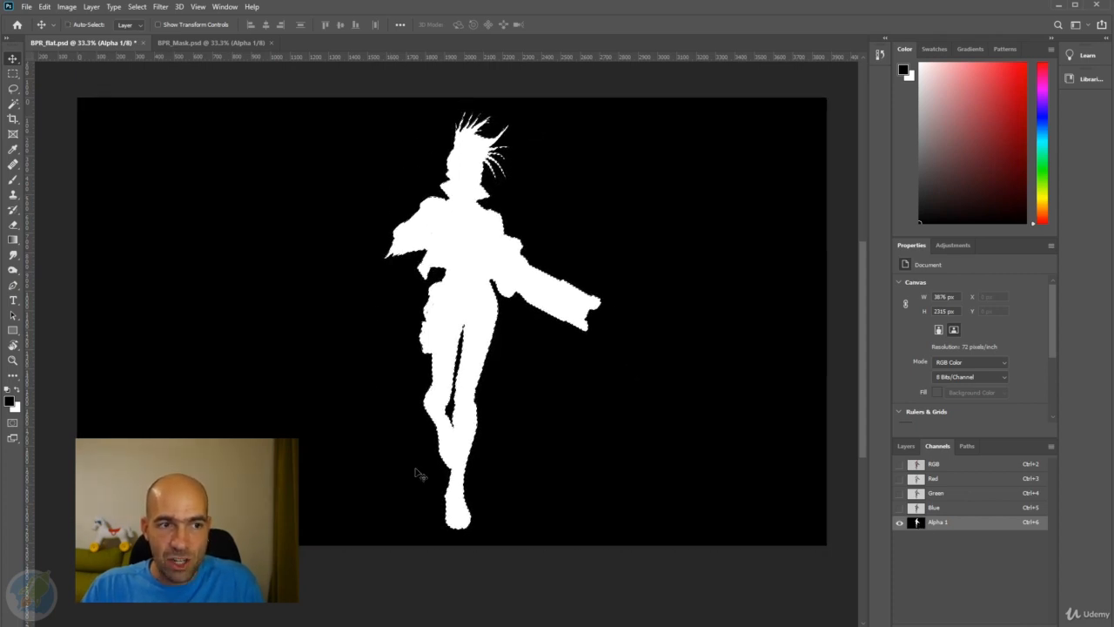
{"action": "left_click", "coordinate": [905, 446]}
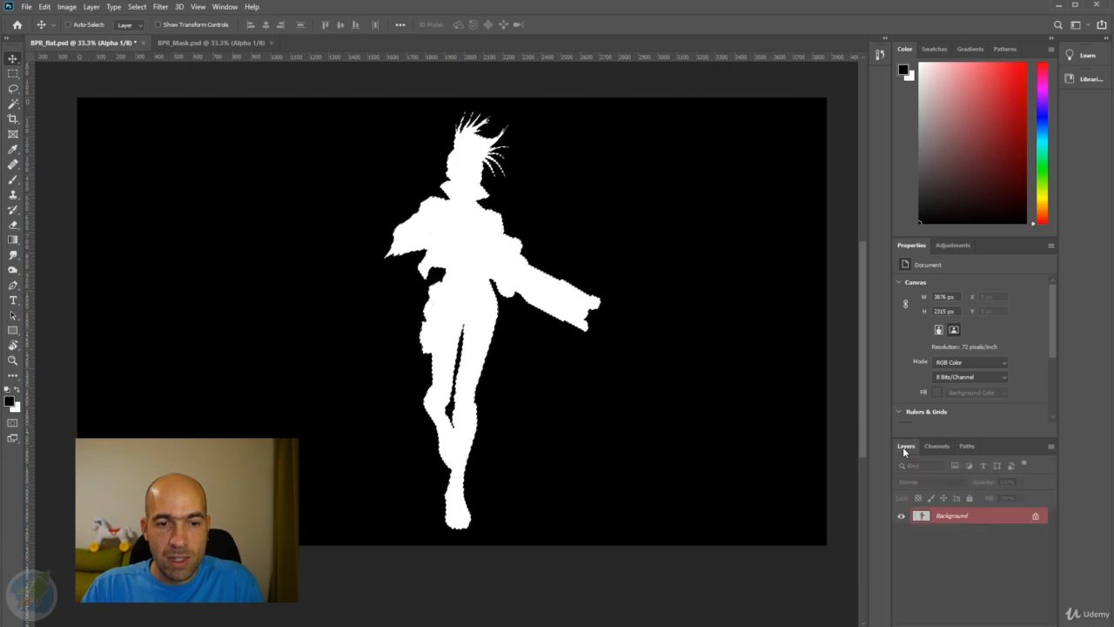
{"action": "left_click", "coordinate": [937, 445]}
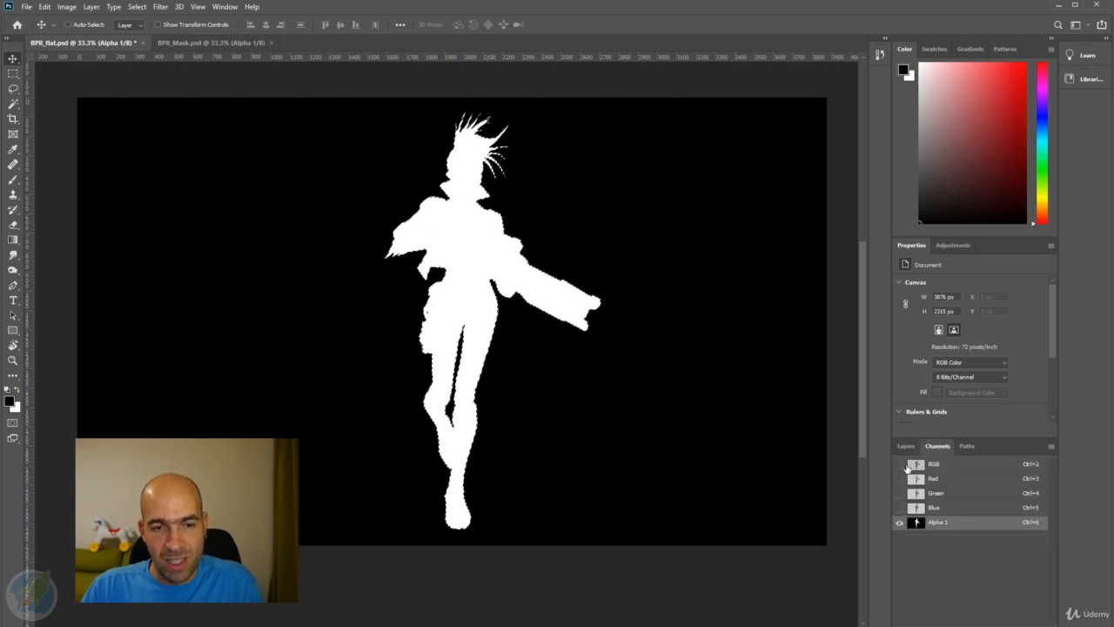
{"action": "left_click", "coordinate": [900, 464]}
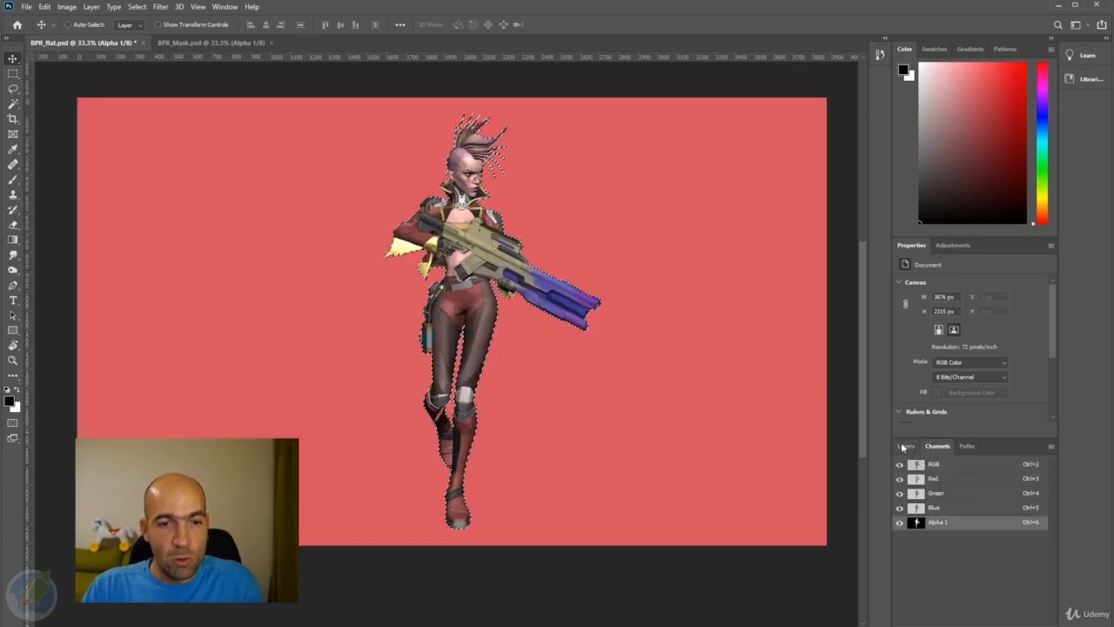
{"action": "left_click", "coordinate": [906, 446]}
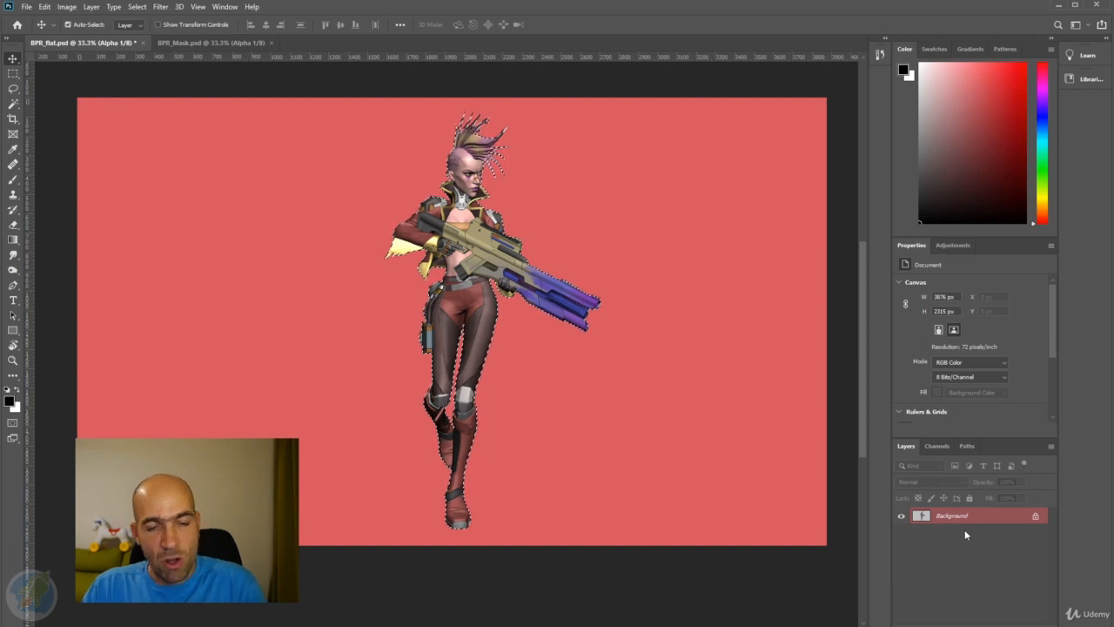
{"action": "key", "text": "ctrl+j"}
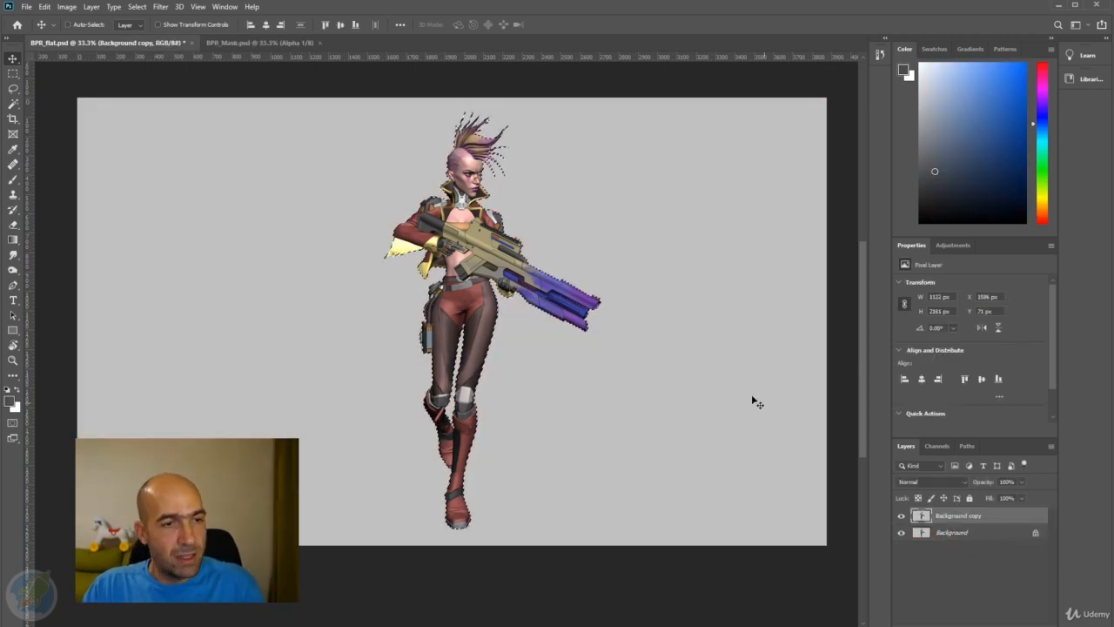
{"action": "key", "text": "ctrl+j"}
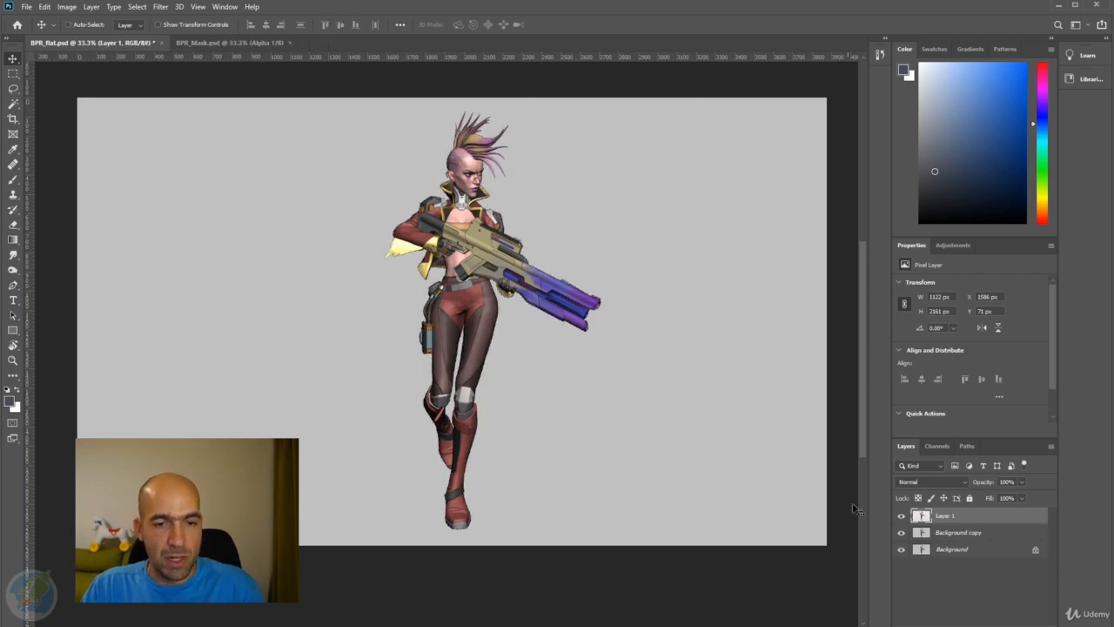
- Delete the Background copy layer and hide the Background so only the cut-out character on Layer 1 is shown
{"action": "left_click", "coordinate": [940, 536]}
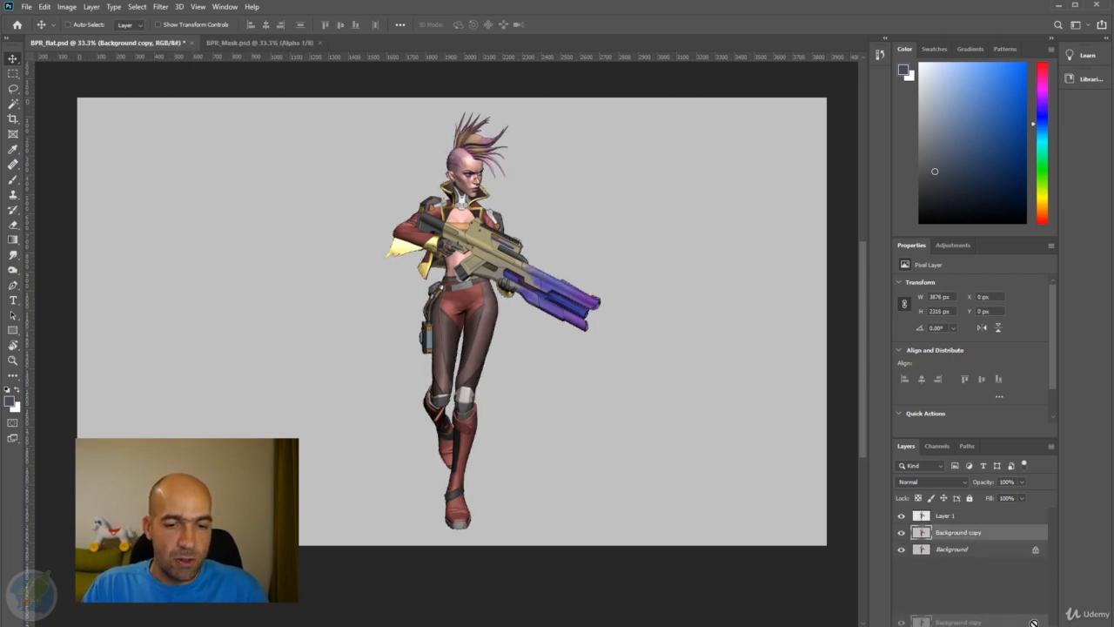
{"action": "key", "text": "Delete"}
{"action": "left_click", "coordinate": [949, 518]}
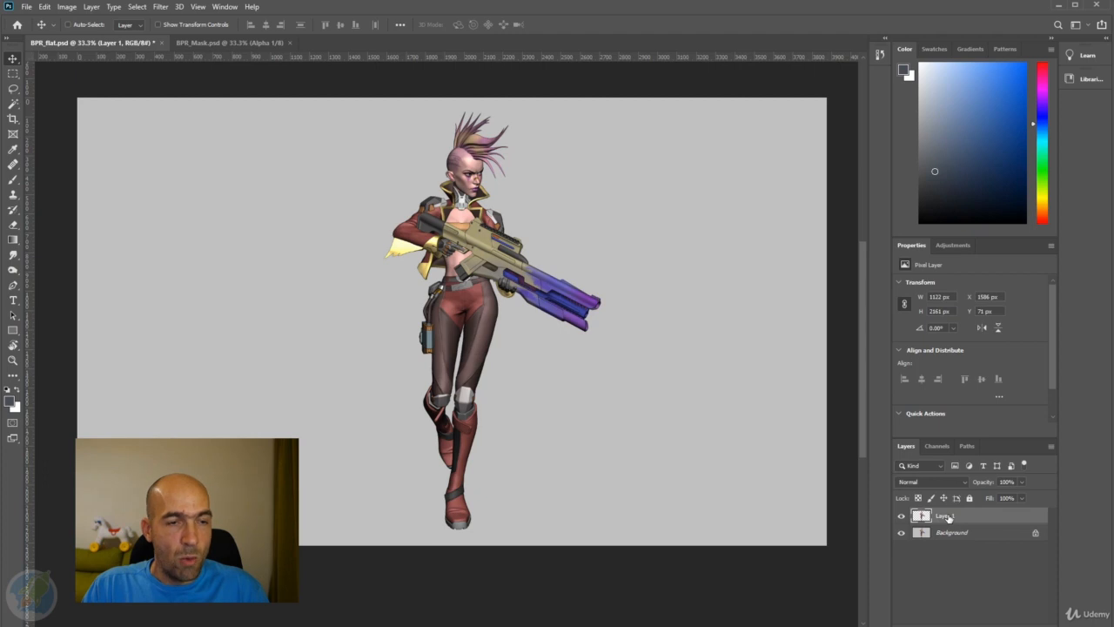
{"action": "left_click", "coordinate": [901, 532]}
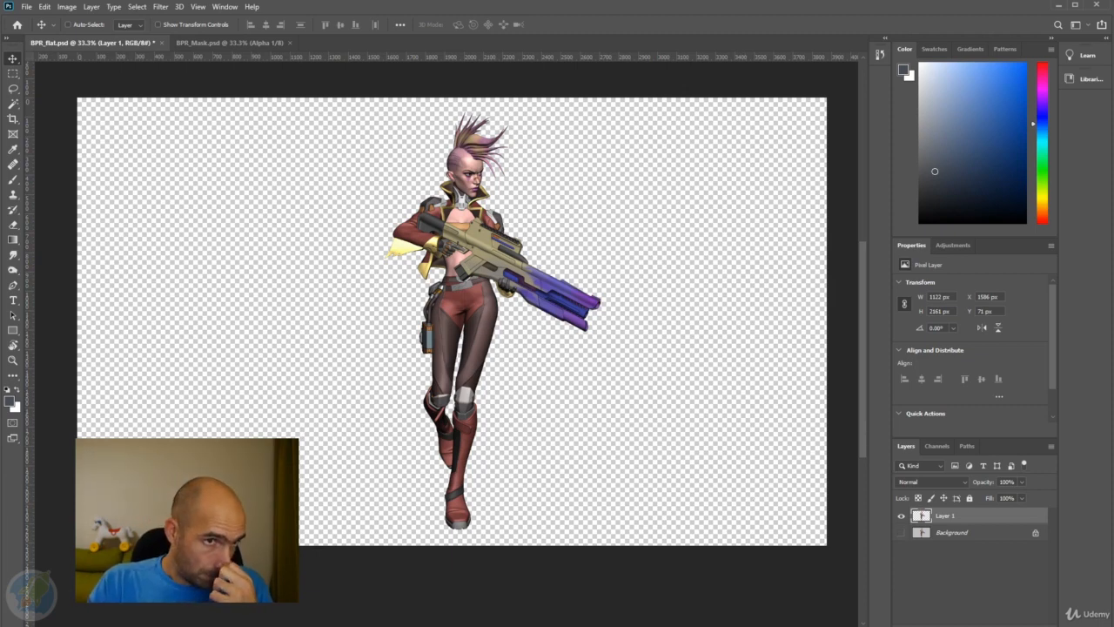
- Open BPR_Shadow01.psd from the Render folder and close the BPR_Mask.psd document
{"action": "left_click_drag", "start_coordinate": [1113, 122], "coordinate": [856, 130]}
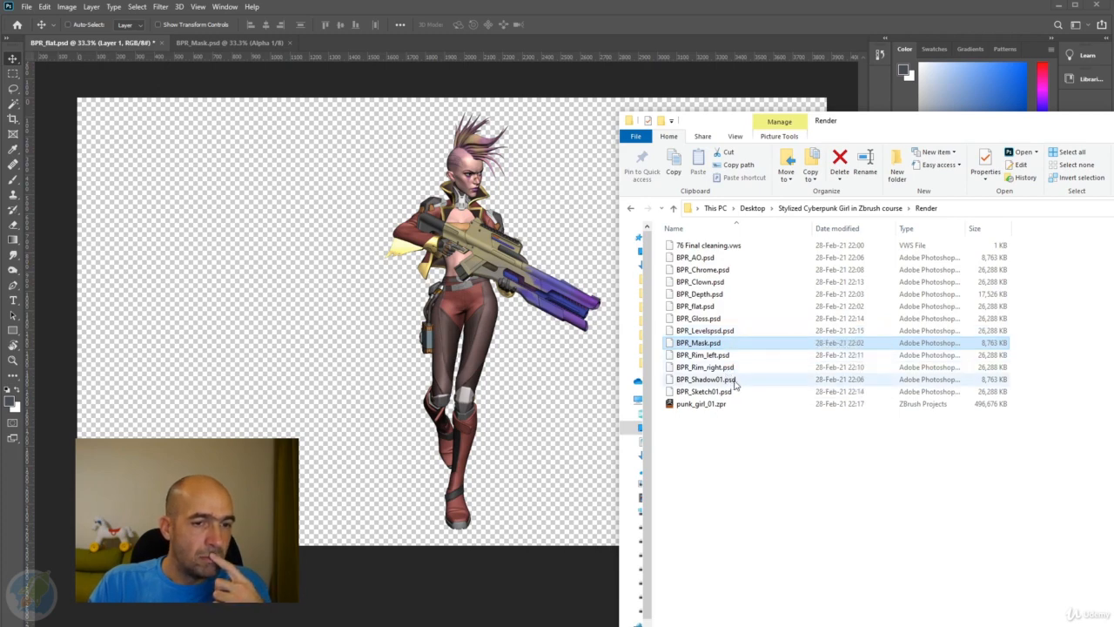
{"action": "left_click_drag", "start_coordinate": [731, 379], "coordinate": [593, 46]}
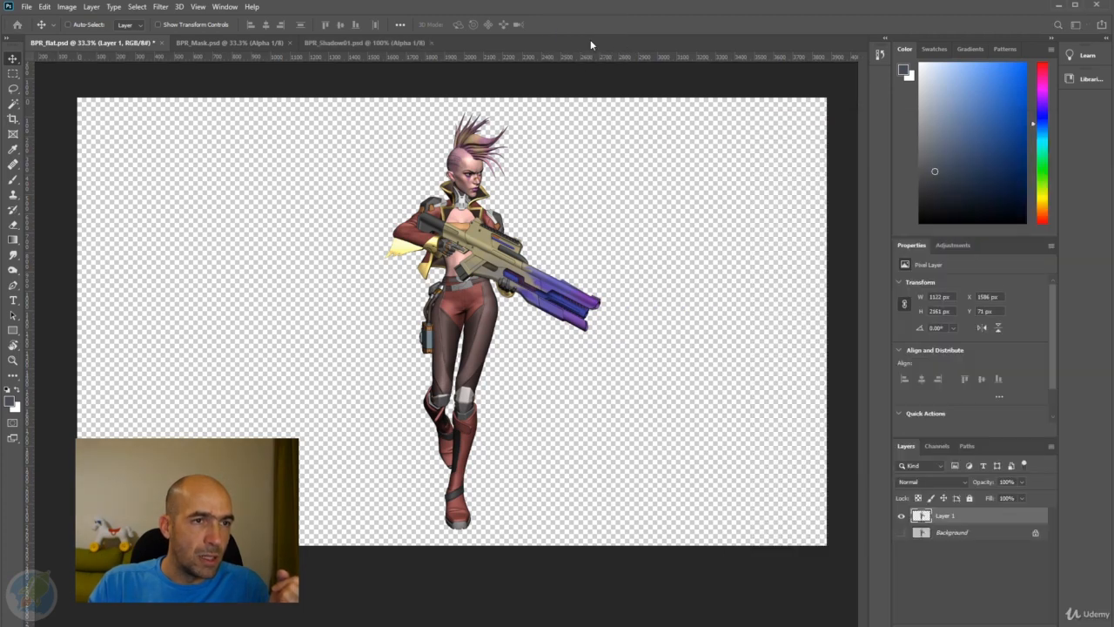
{"action": "left_click", "coordinate": [261, 43]}
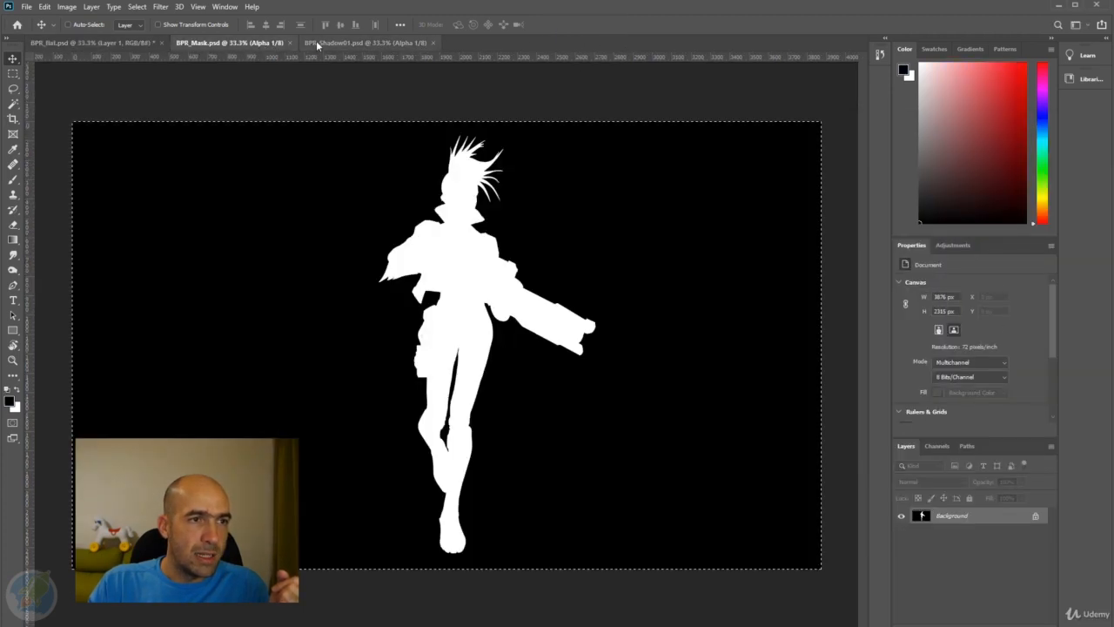
{"action": "left_click", "coordinate": [307, 43]}
{"action": "left_click", "coordinate": [287, 44]}
{"action": "left_click", "coordinate": [290, 43]}
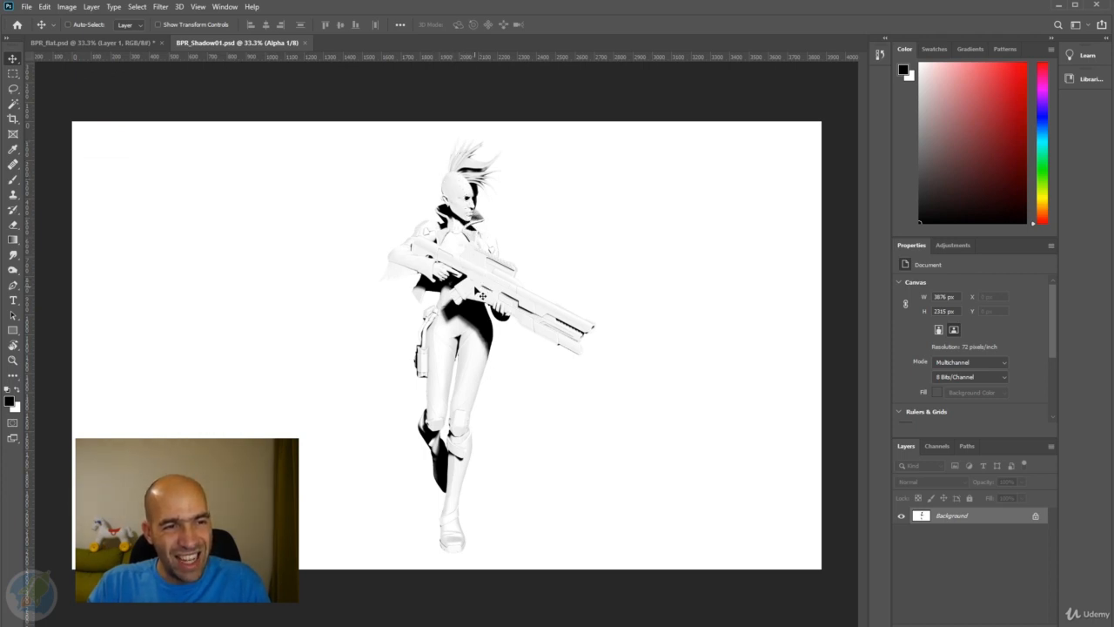
- Try to transfer the shadow pass image from BPR_Shadow01.psd into BPR_flat.psd, and undo the transfer
{"action": "left_click_drag", "start_coordinate": [478, 294], "coordinate": [137, 44]}
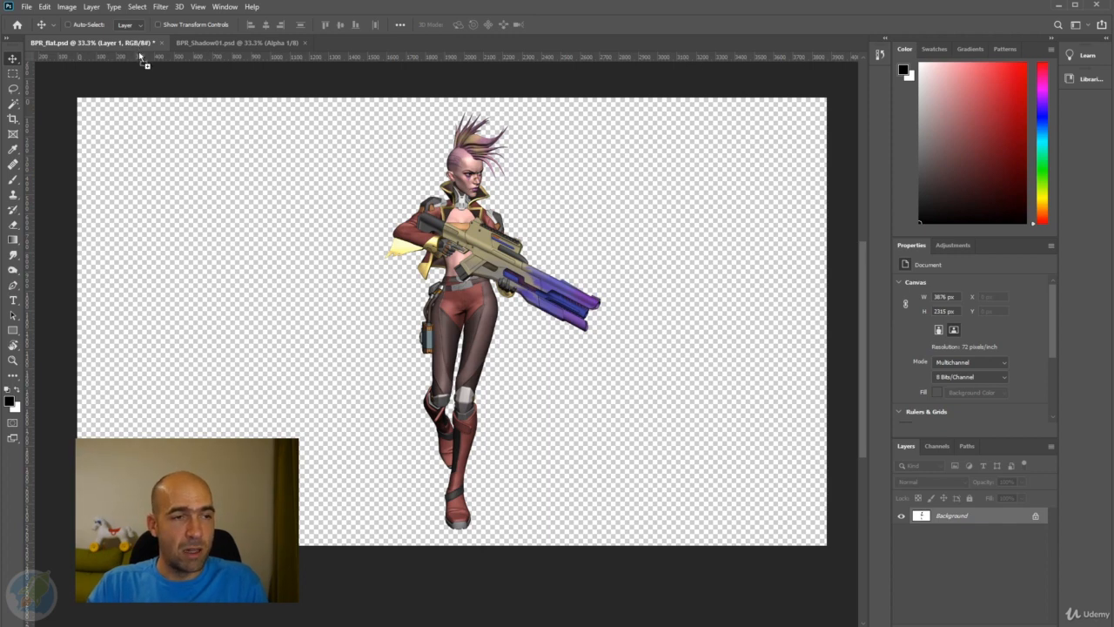
{"action": "left_click_drag", "start_coordinate": [140, 56], "coordinate": [332, 181]}
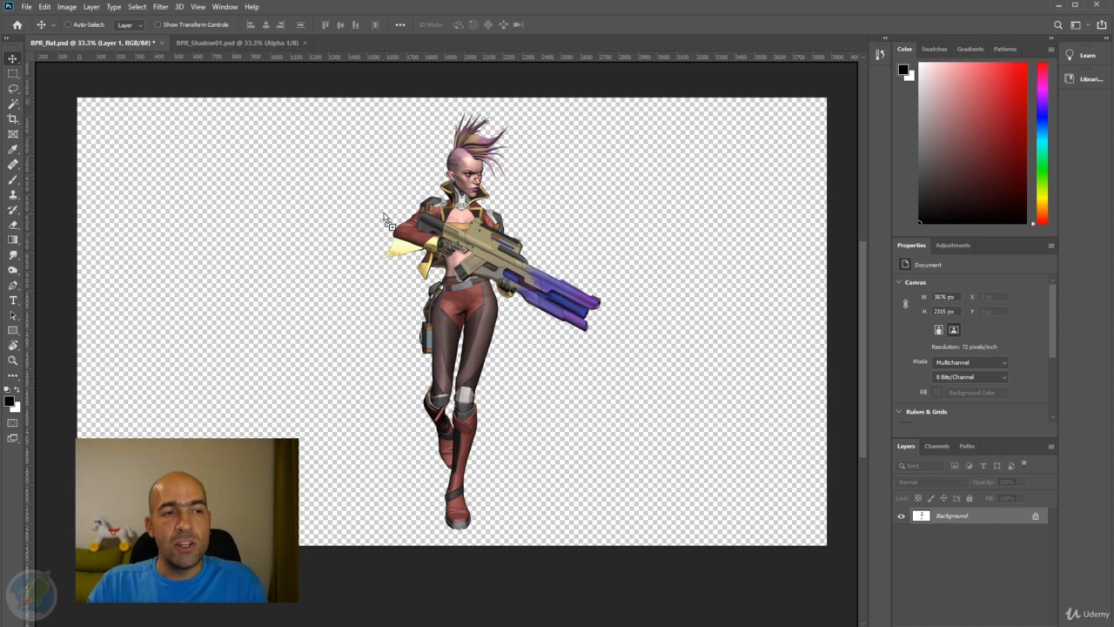
{"action": "left_click_drag", "start_coordinate": [384, 215], "coordinate": [391, 222]}
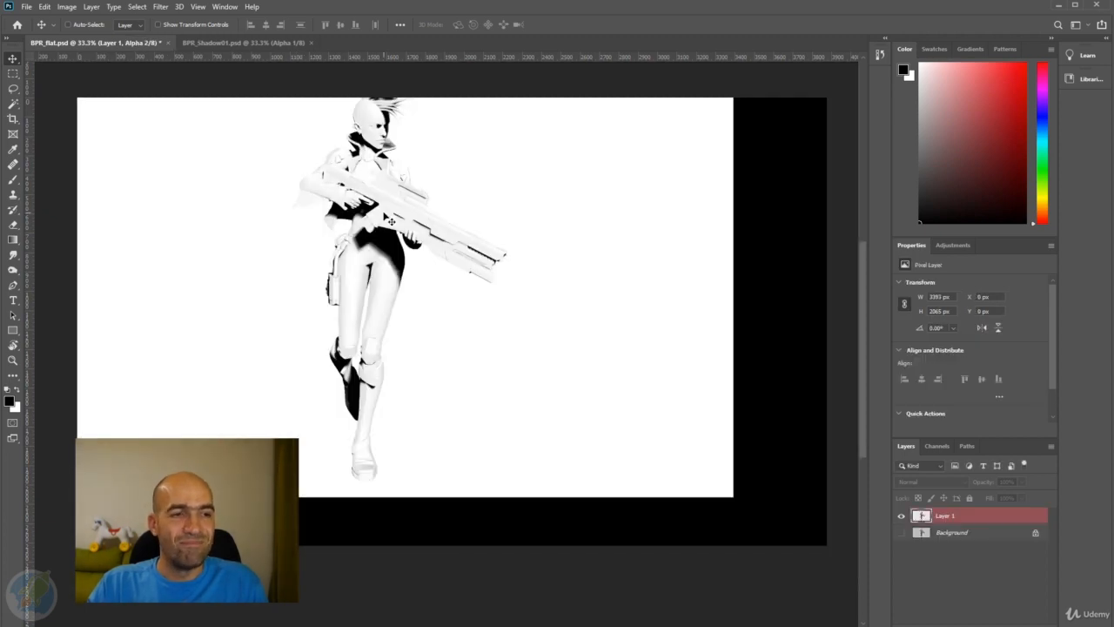
{"action": "key", "text": "ctrl+2"}
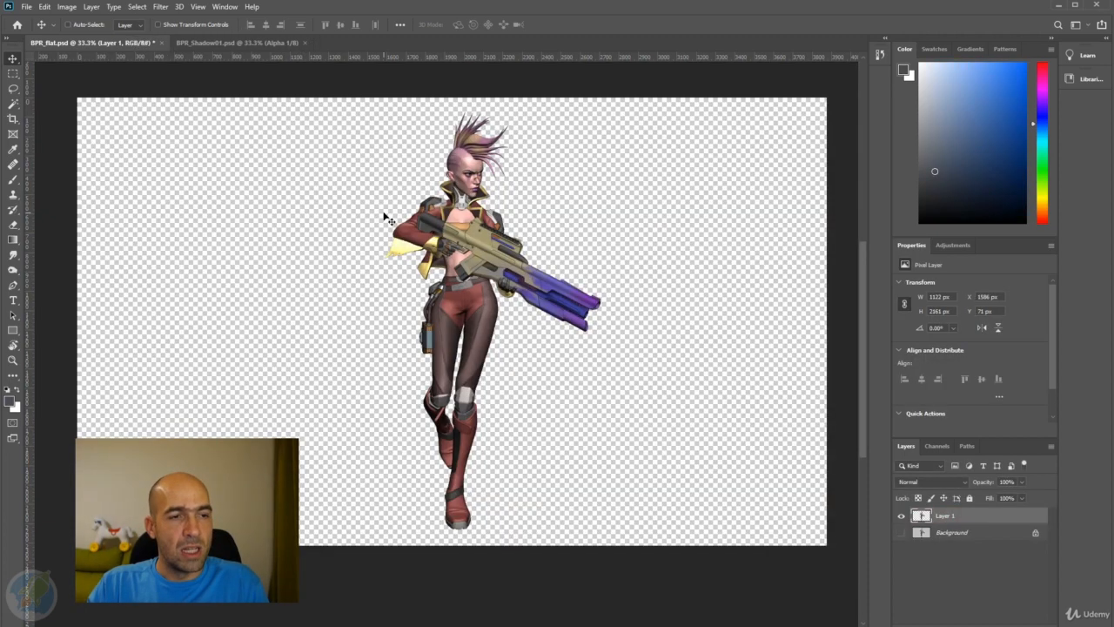
- Copy the shadow pass from BPR_Shadow01.psd into BPR_flat.psd, aligned with the canvas, and display the document's channels
{"action": "left_click", "coordinate": [247, 43]}
{"action": "left_click_drag", "start_coordinate": [322, 223], "coordinate": [132, 45]}
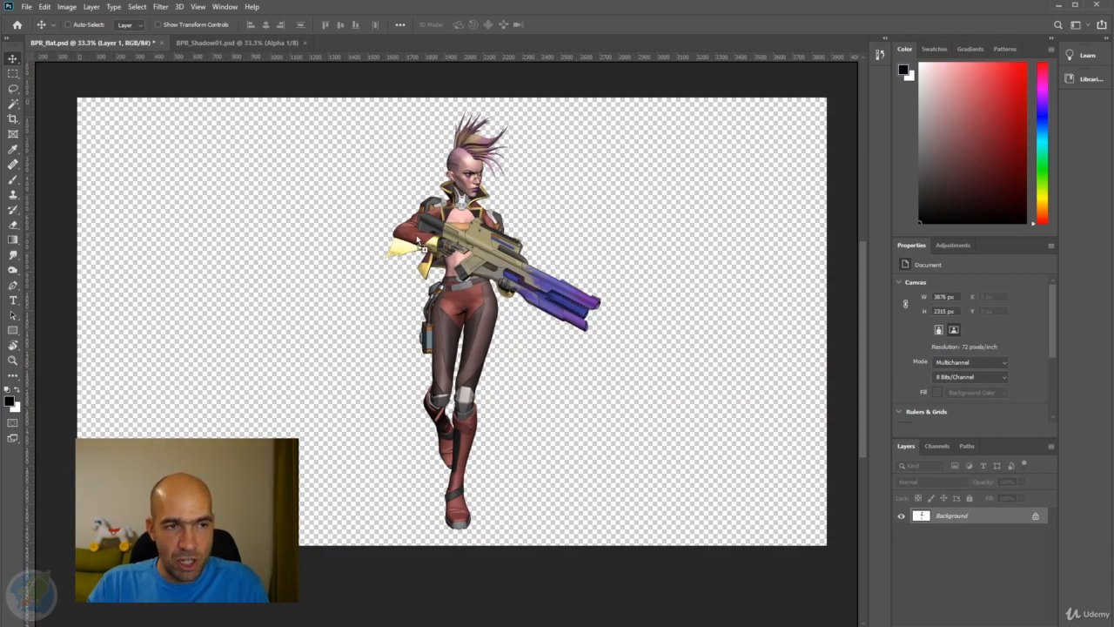
{"action": "key", "text": "ctrl+v"}
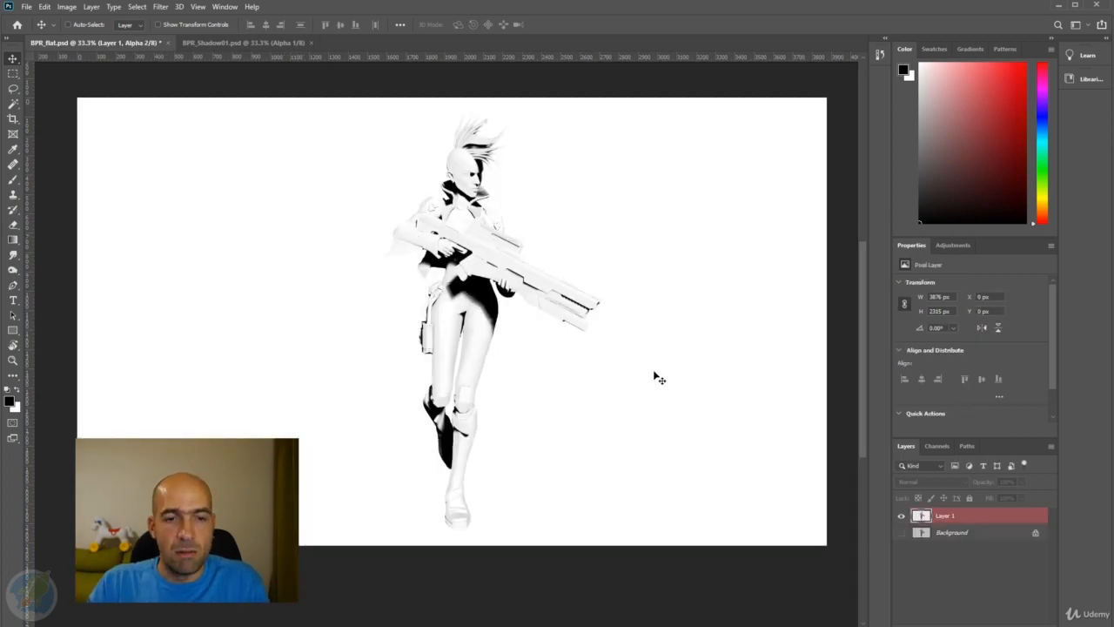
{"action": "left_click", "coordinate": [942, 447]}
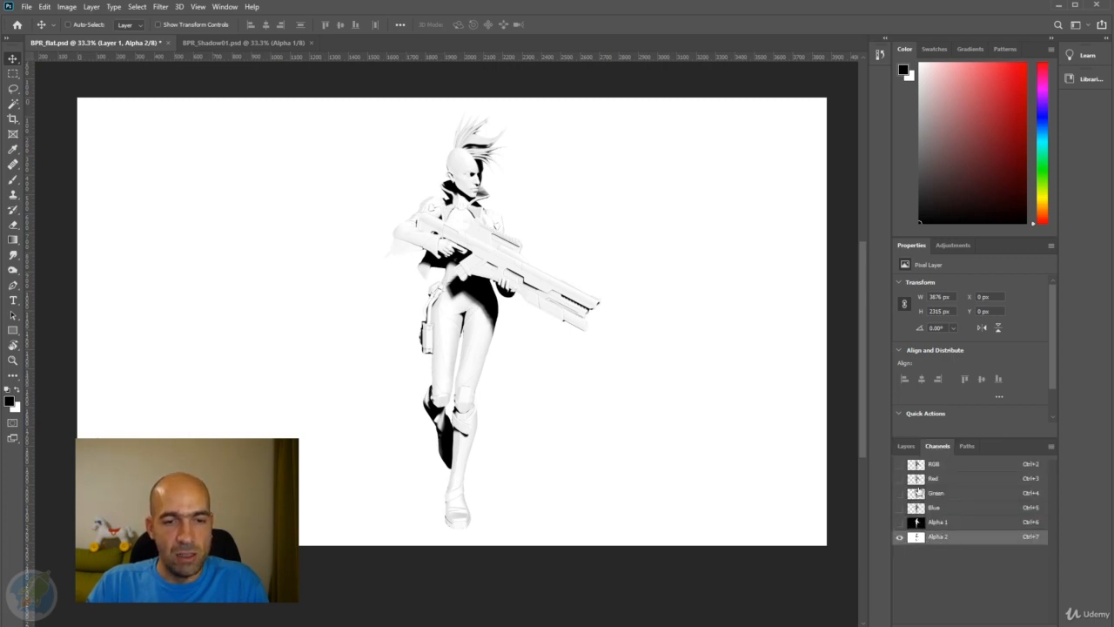
{"action": "left_click", "coordinate": [906, 447]}
{"action": "left_click", "coordinate": [937, 447]}
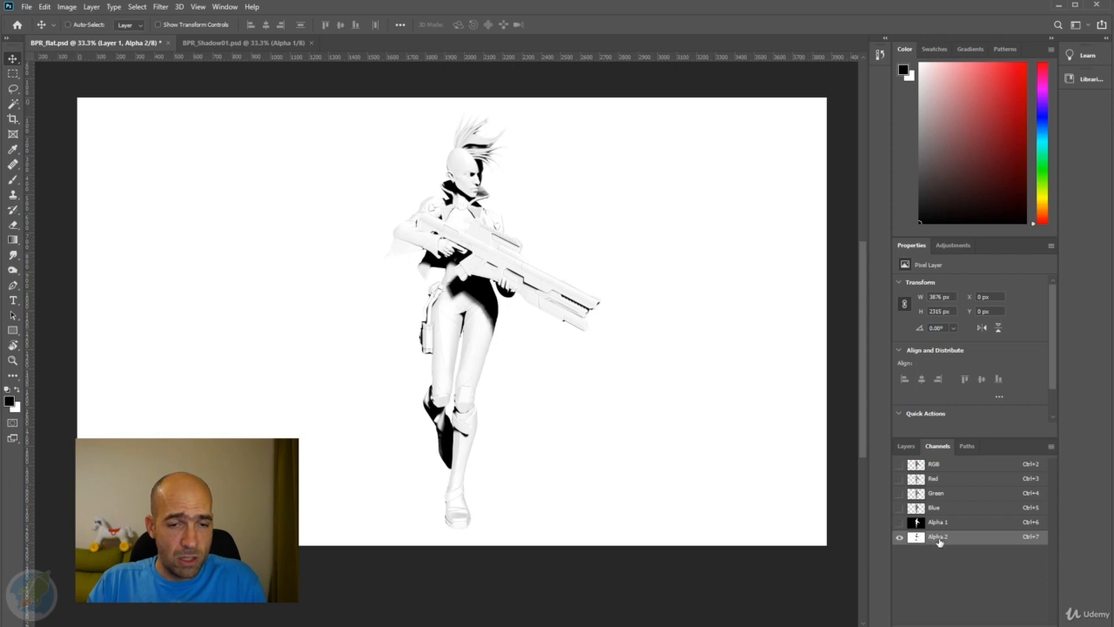
- Paste the shadow pass from the Alpha 2 channel as a new layer above Layer 1, and delete that layer
{"action": "key", "text": "ctrl"}
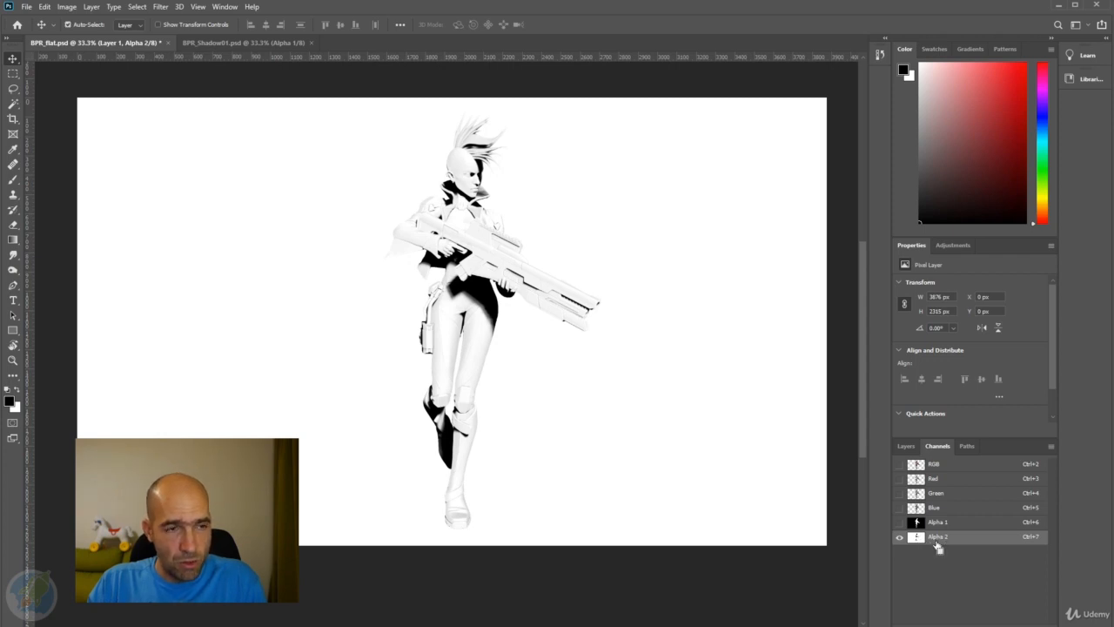
{"action": "left_click", "coordinate": [937, 546], "text": "ctrl"}
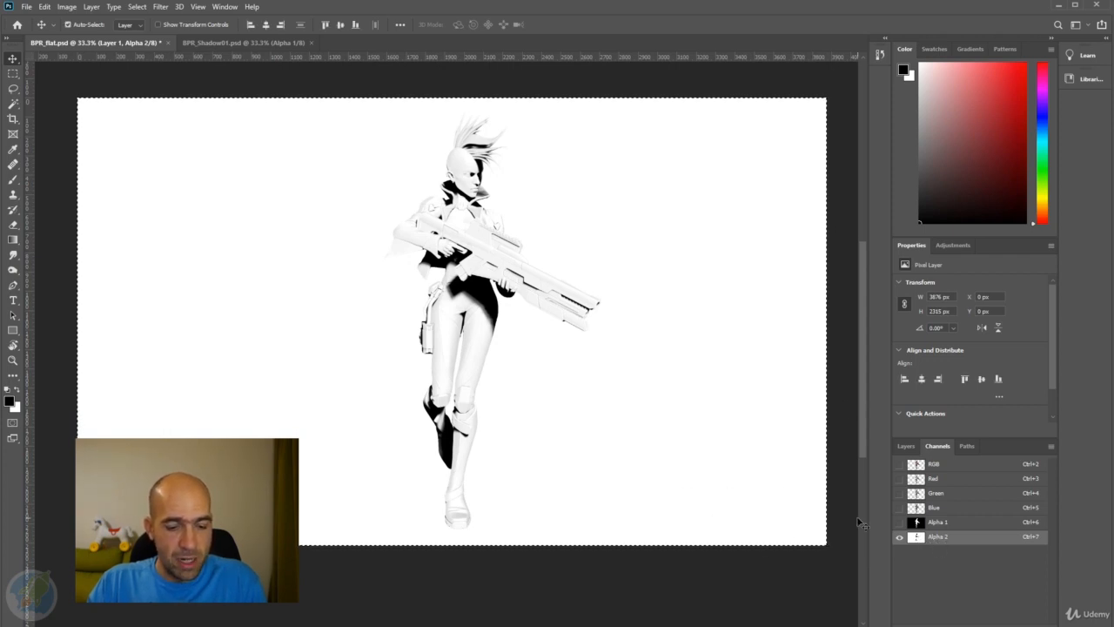
{"action": "left_click", "coordinate": [943, 466]}
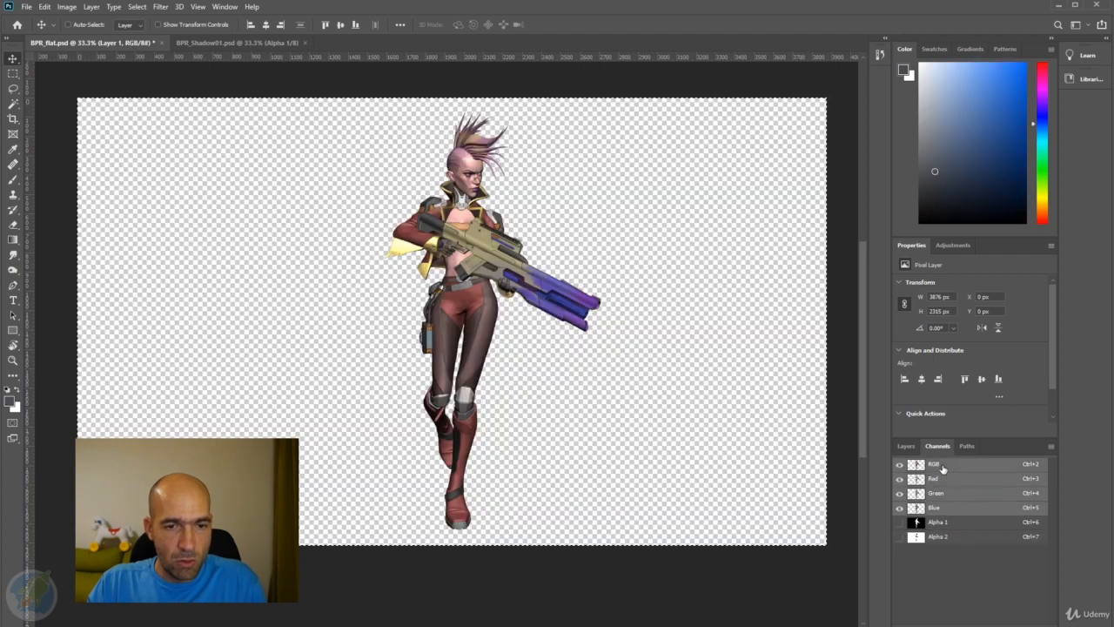
{"action": "left_click", "coordinate": [906, 446]}
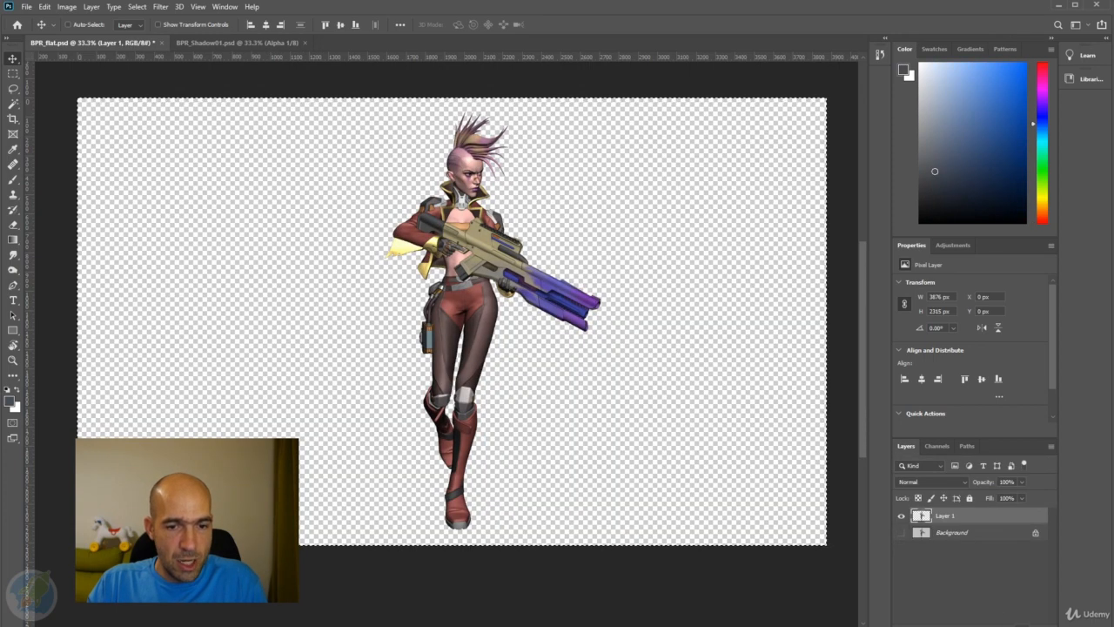
{"action": "key", "text": "ctrl+v"}
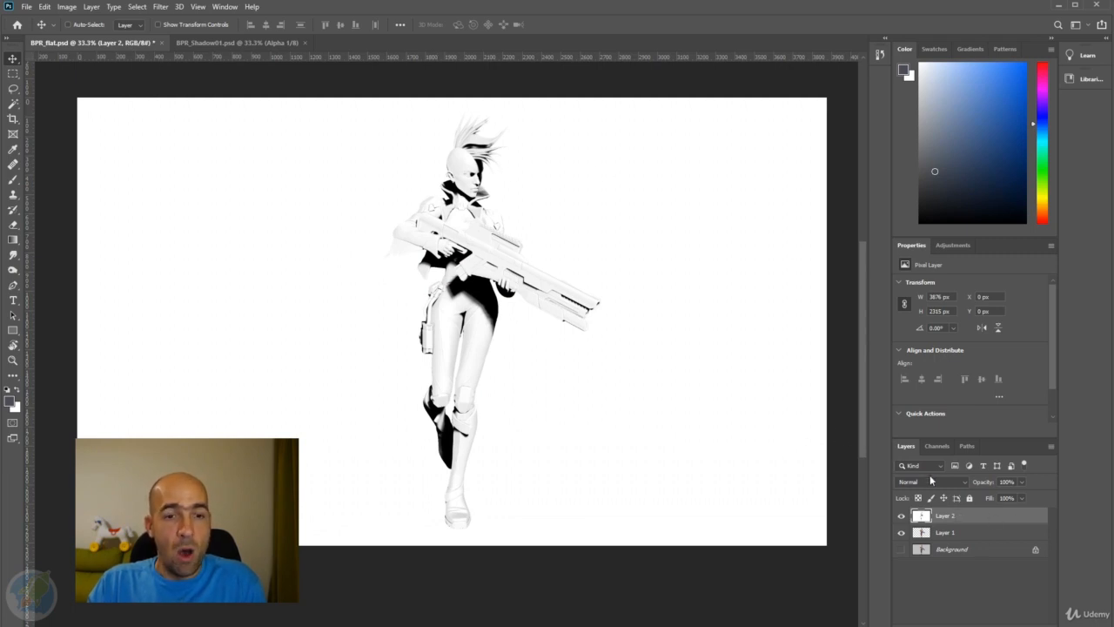
{"action": "left_click_drag", "start_coordinate": [952, 515], "coordinate": [1036, 620]}
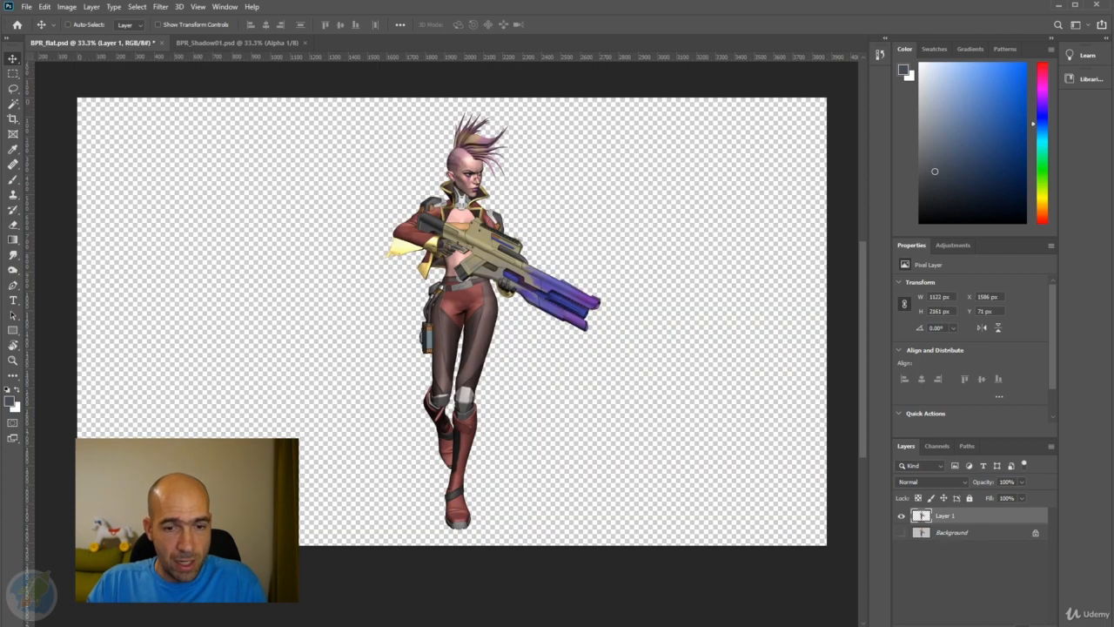
- Copy the whole shadow image from BPR_Shadow01.psd and paste it on a new layer above Layer 1 in BPR_flat.psd
{"action": "left_click", "coordinate": [255, 43]}
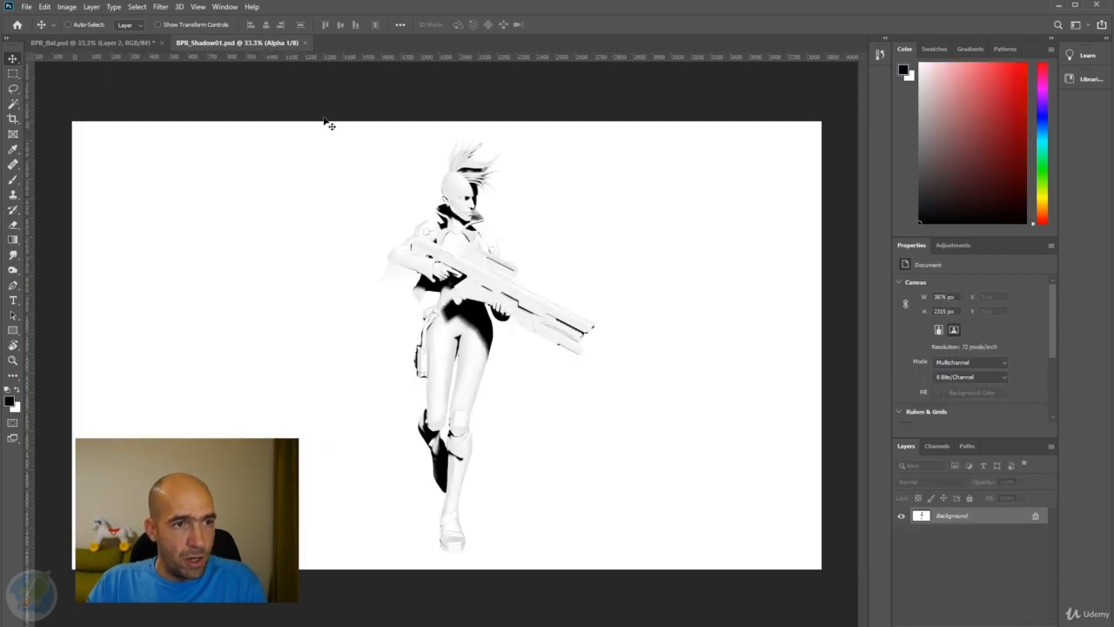
{"action": "key", "text": "ctrl+a"}
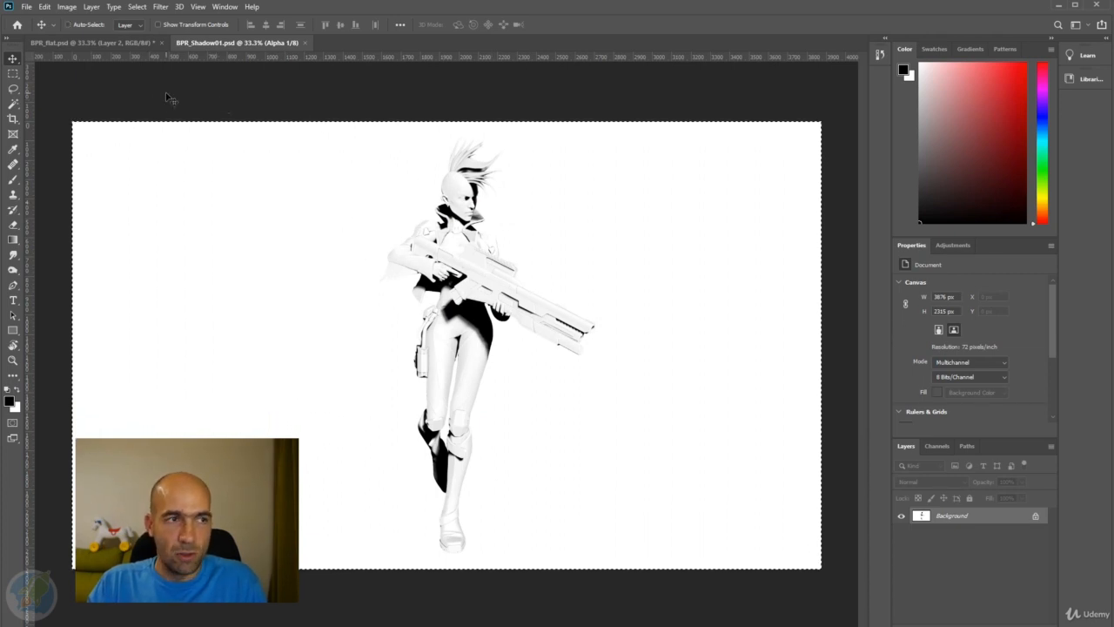
{"action": "left_click", "coordinate": [125, 45]}
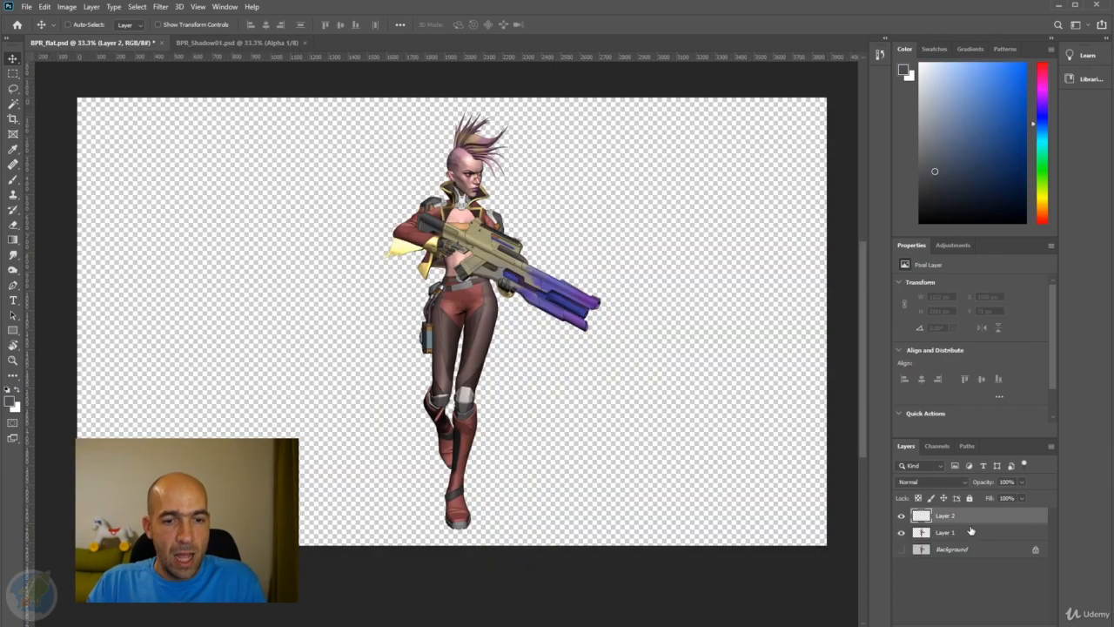
{"action": "key", "text": "ctrl+v"}
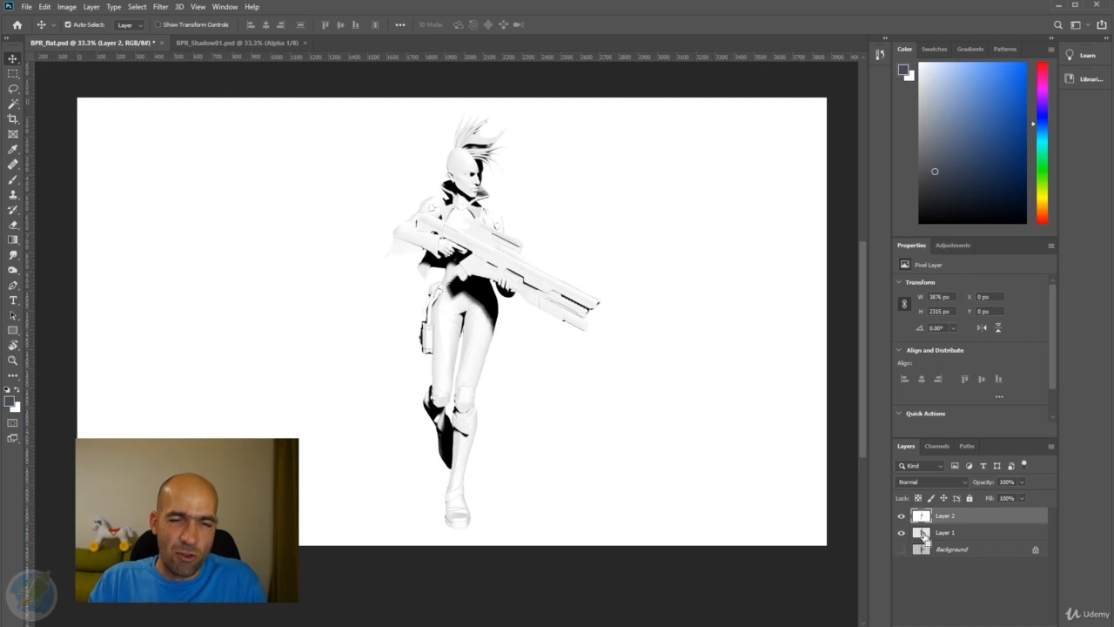
- Cut the shadow pass out to its own layer using Layer 1's outline as the selection, and delete the full-canvas Layer 2
{"action": "left_click", "coordinate": [924, 538], "text": "ctrl"}
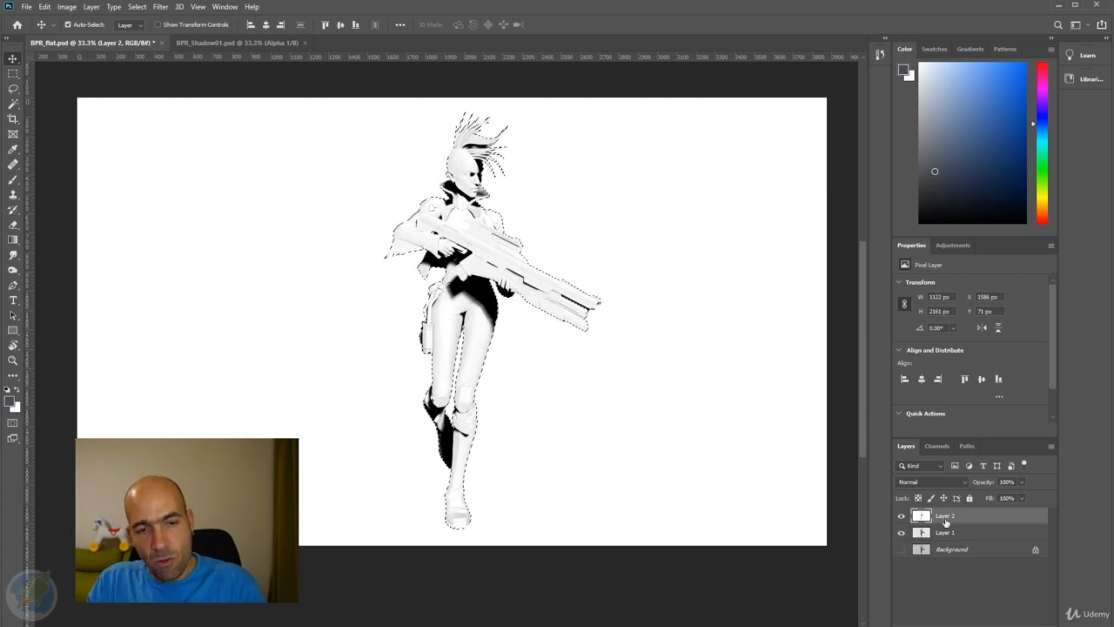
{"action": "key", "text": "ctrl+j"}
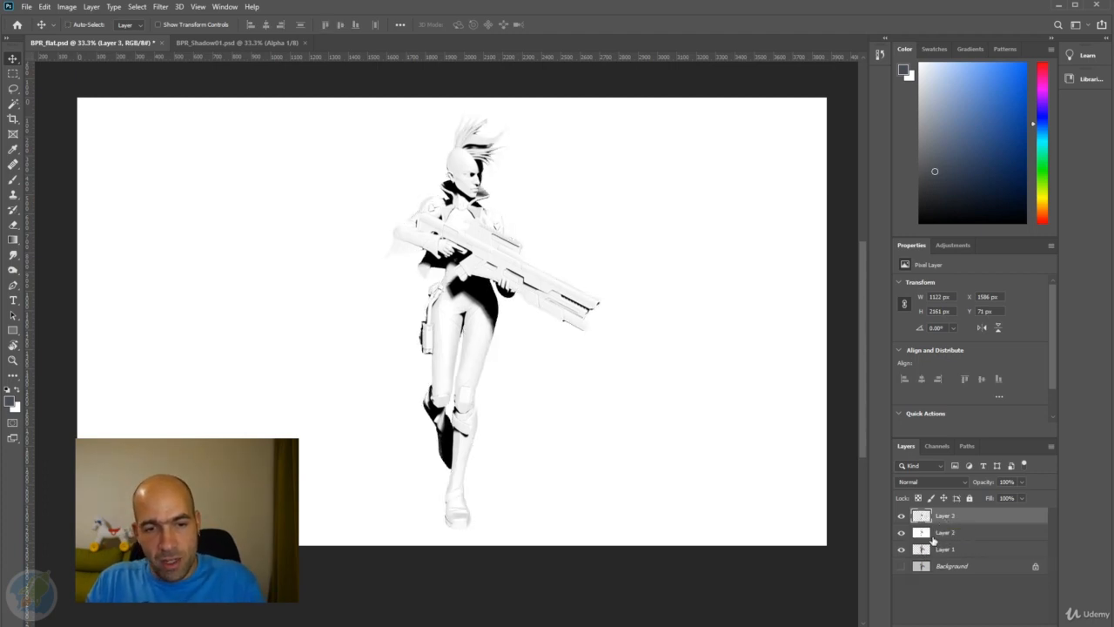
{"action": "left_click", "coordinate": [949, 537]}
{"action": "left_click_drag", "start_coordinate": [953, 538], "coordinate": [953, 624]}
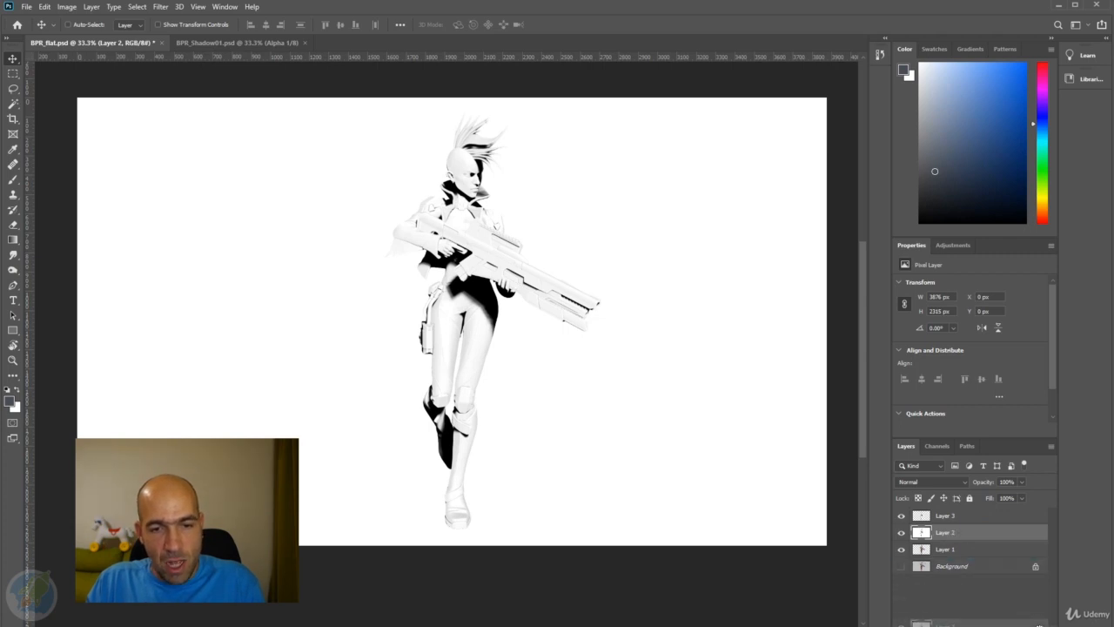
{"action": "left_click_drag", "start_coordinate": [1038, 624], "coordinate": [1040, 624]}
{"action": "left_click", "coordinate": [956, 517]}
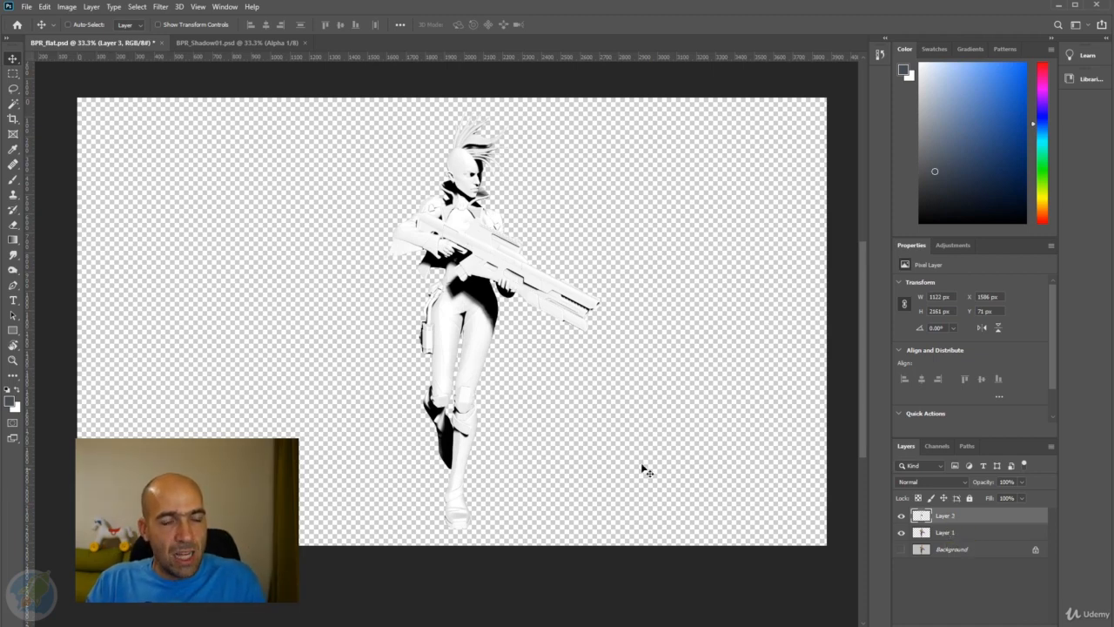
- Set the cut-out shadow layer's blend mode to Multiply and compare the character with the shadows hidden and shown
{"action": "left_click", "coordinate": [934, 482]}
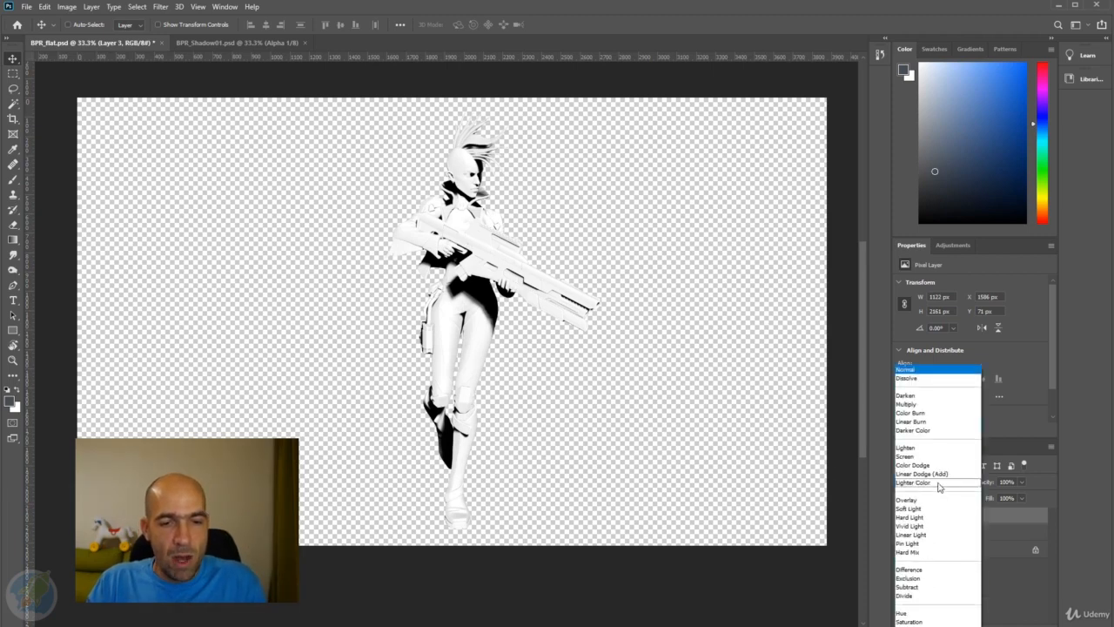
{"action": "left_click", "coordinate": [913, 403]}
{"action": "scroll", "coordinate": [474, 260], "scroll_direction": "up", "scroll_amount": 1}
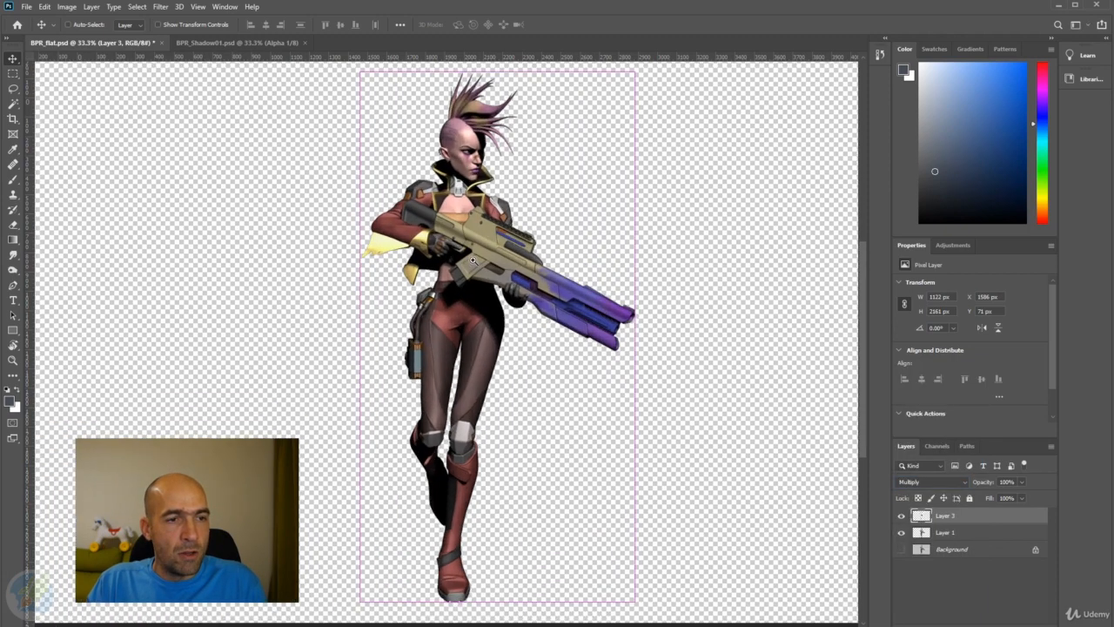
{"action": "left_click", "coordinate": [902, 516]}
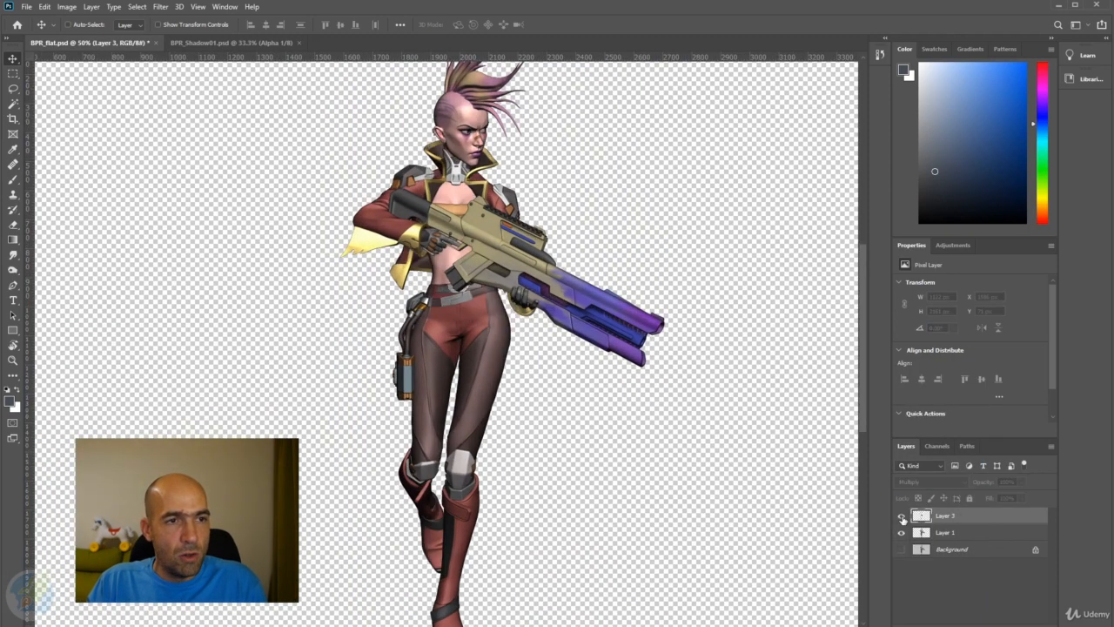
{"action": "left_click", "coordinate": [902, 516]}
{"action": "left_click", "coordinate": [902, 516]}
{"action": "left_click", "coordinate": [902, 516]}
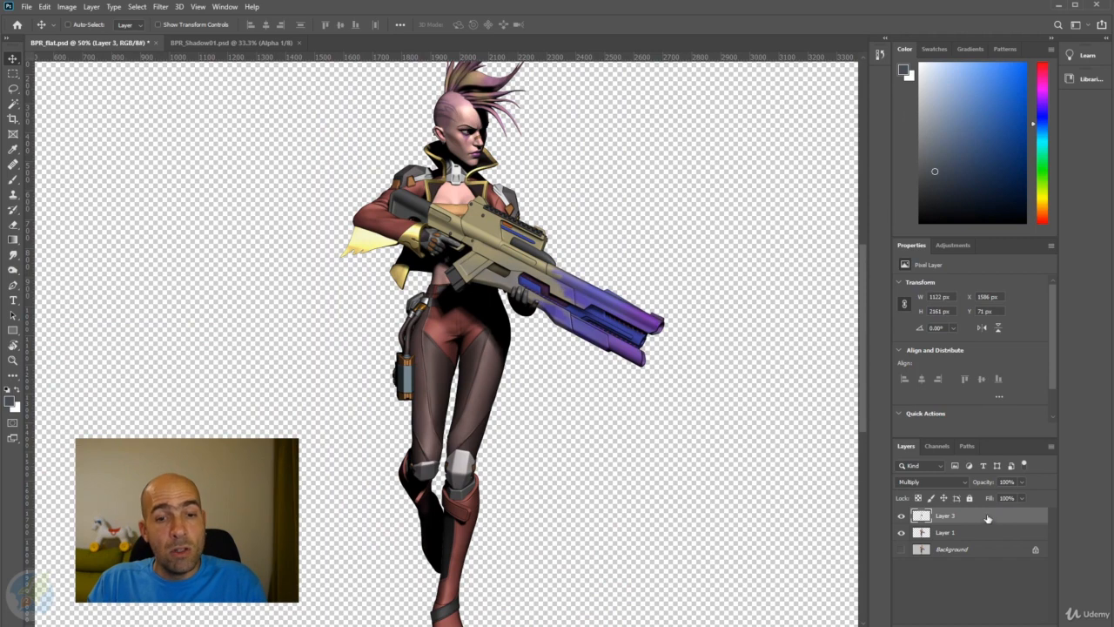
- Lower the opacity of the Multiply shadow layer to 39% and check the whole character
{"action": "left_click_drag", "start_coordinate": [988, 486], "coordinate": [950, 485]}
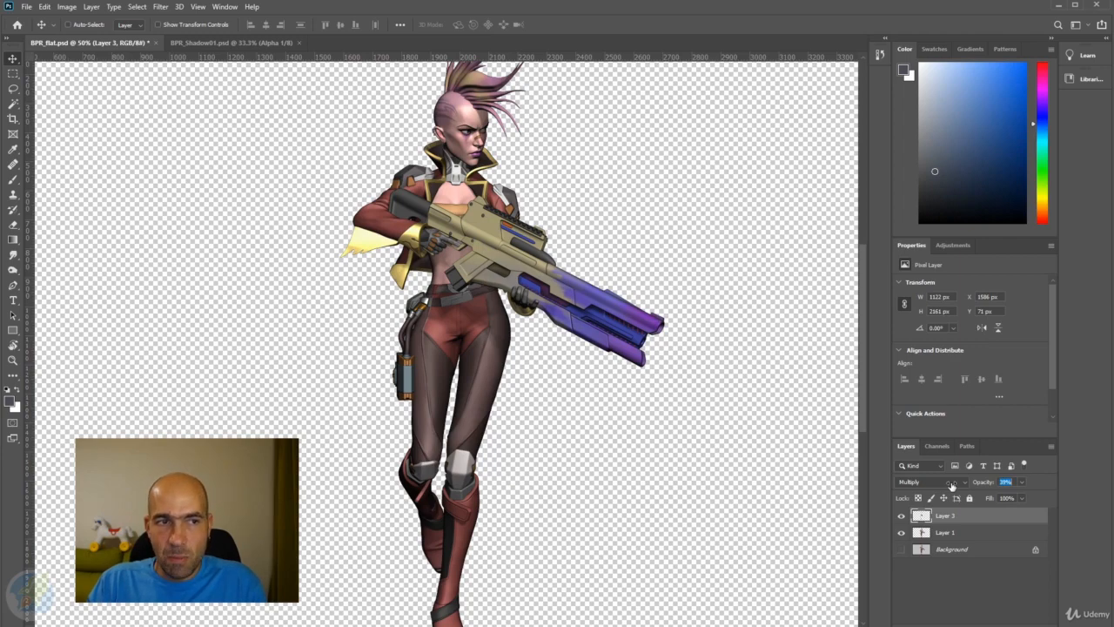
{"action": "left_click", "coordinate": [664, 412], "text": "alt"}
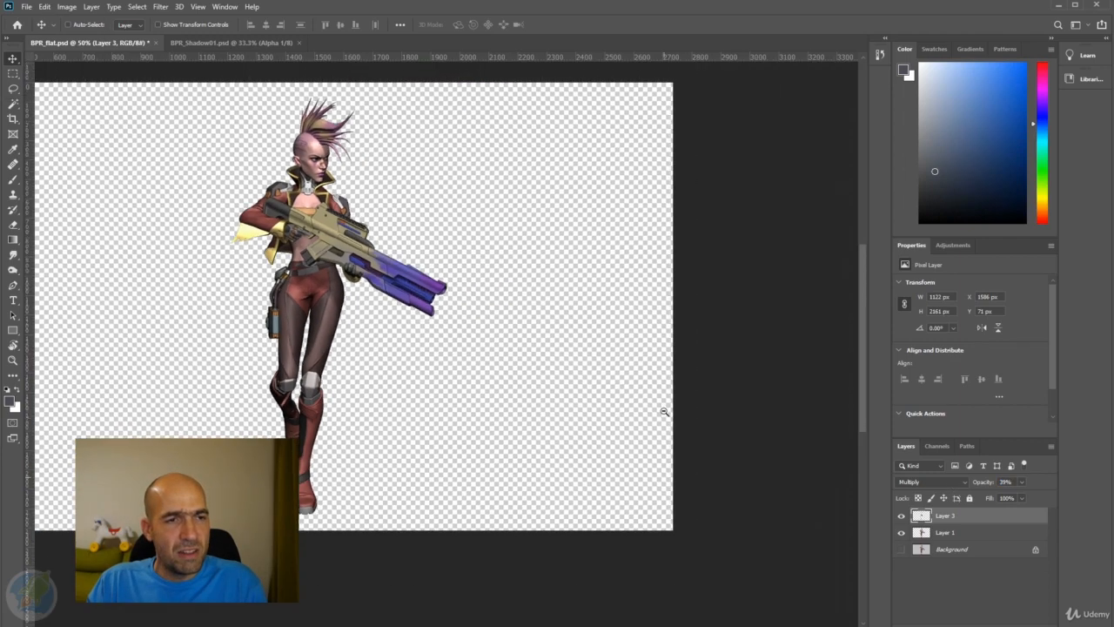
{"action": "key", "text": "alt+space"}
{"action": "left_click_drag", "start_coordinate": [504, 439], "coordinate": [607, 444]}
{"action": "left_click", "coordinate": [559, 398], "text": "ctrl"}
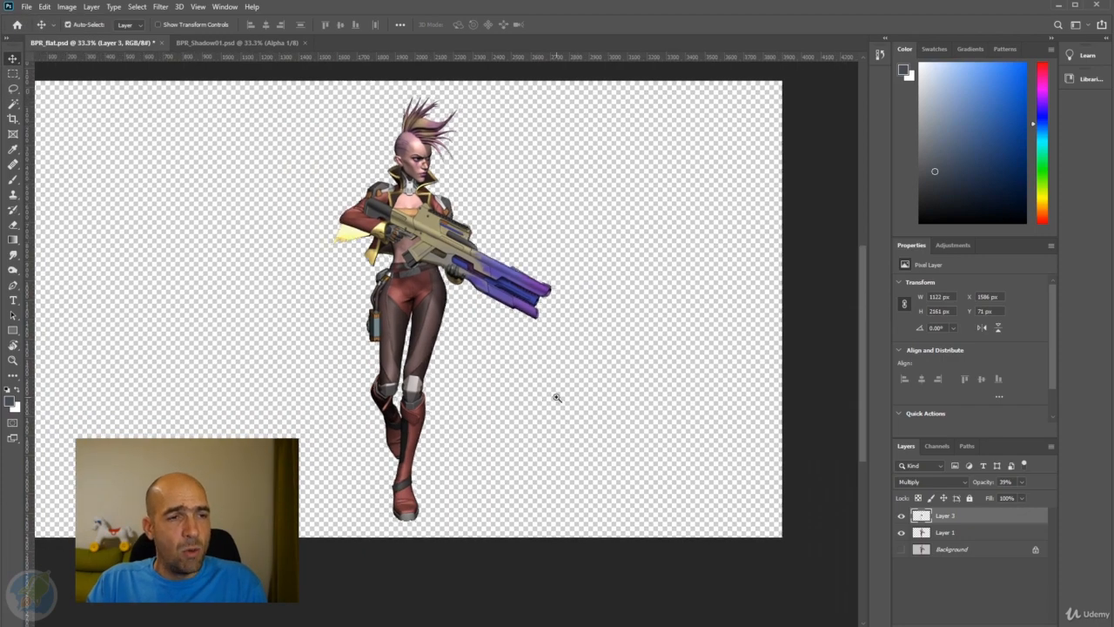
{"action": "left_click_drag", "start_coordinate": [552, 397], "coordinate": [727, 455]}
{"action": "left_click", "coordinate": [583, 415], "text": "alt"}
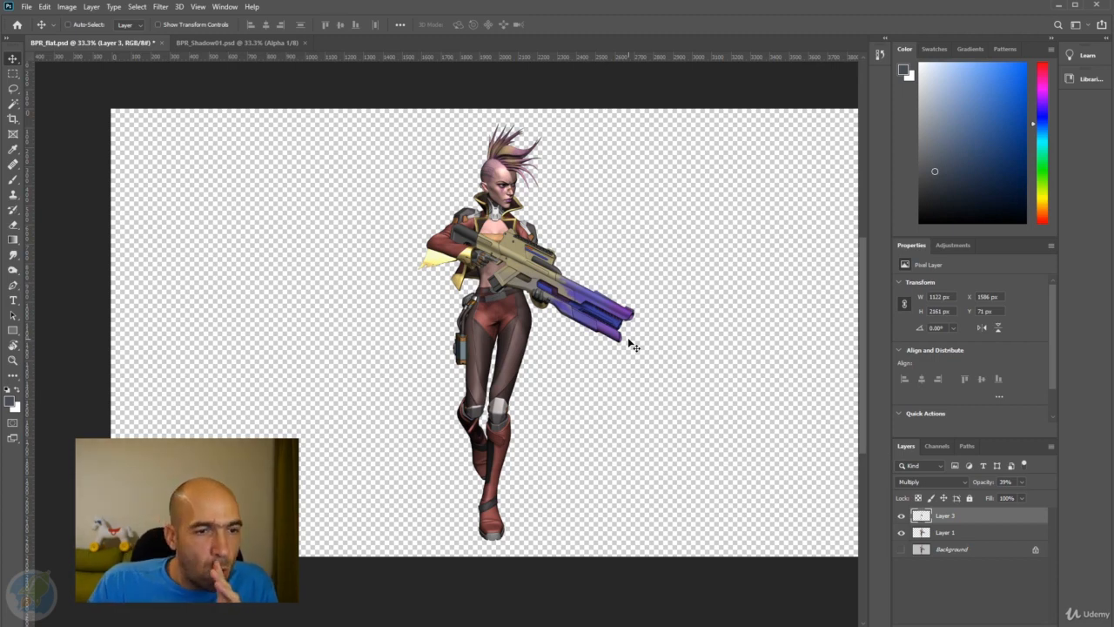
- Open BPR_Clown.psd and copy its whole flat-colour pass into BPR_flat.psd as a new layer above the shadow layer
{"action": "mouse_move", "coordinate": [1113, 116]}
{"action": "left_mouse_down"}
{"action": "mouse_move", "coordinate": [861, 116]}
{"action": "mouse_move", "coordinate": [1113, 127]}
{"action": "left_mouse_up"}
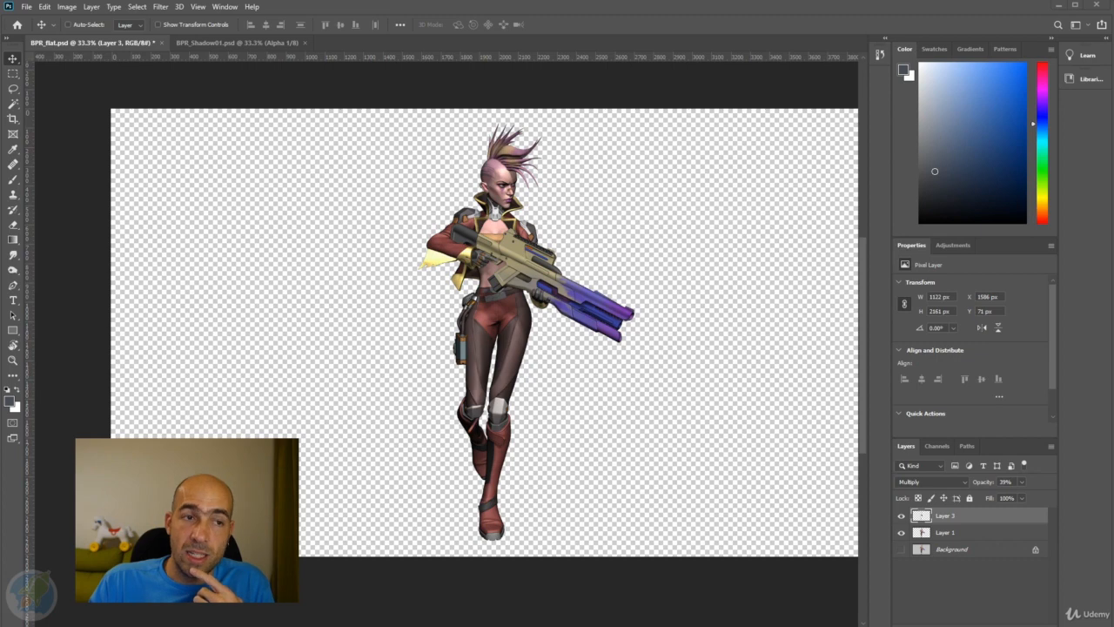
{"action": "left_click_drag", "start_coordinate": [966, 231], "coordinate": [662, 41]}
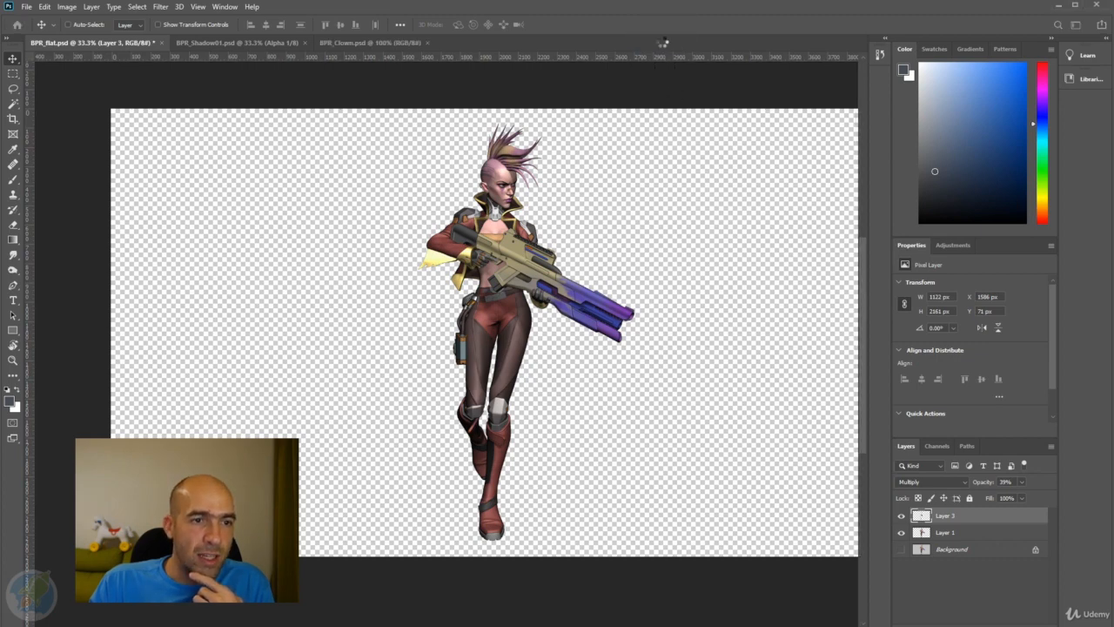
{"action": "key", "text": "ctrl+a"}
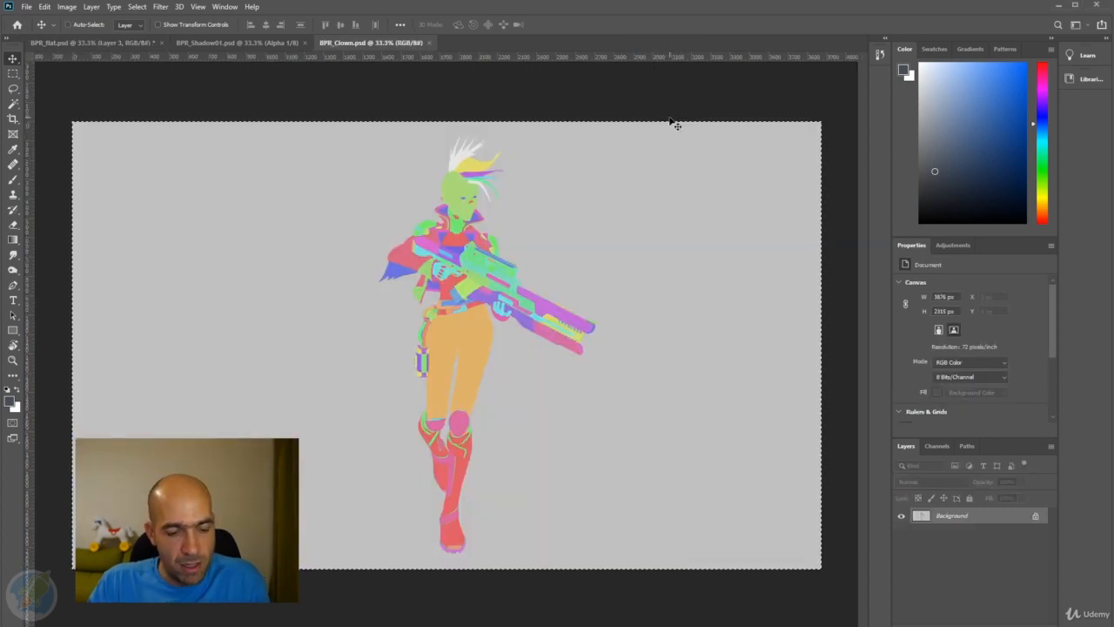
{"action": "left_click", "coordinate": [131, 44]}
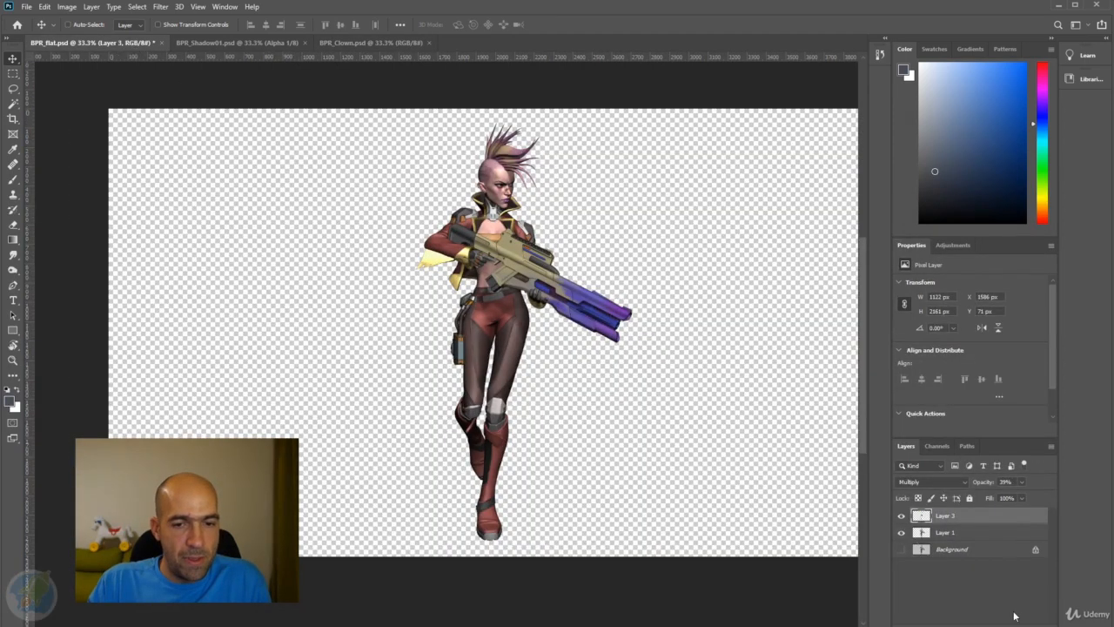
{"action": "key", "text": "ctrl+v"}
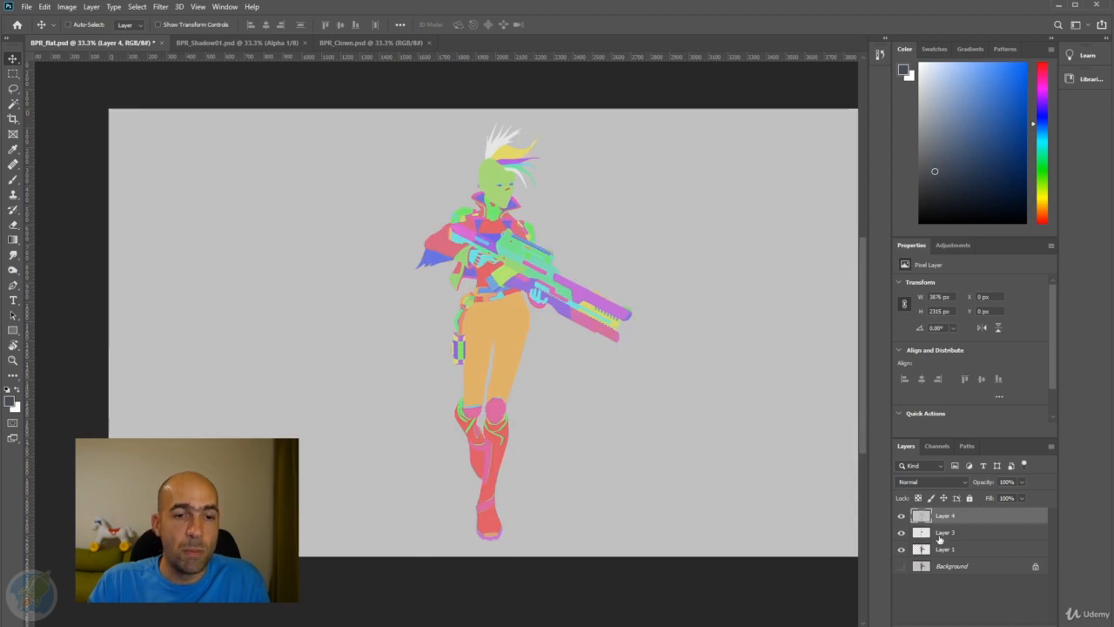
- Cut the flat-colour pass out to its own layer using Layer 3's outline as the selection, and delete the full-canvas Layer 4
{"action": "left_click", "coordinate": [943, 534]}
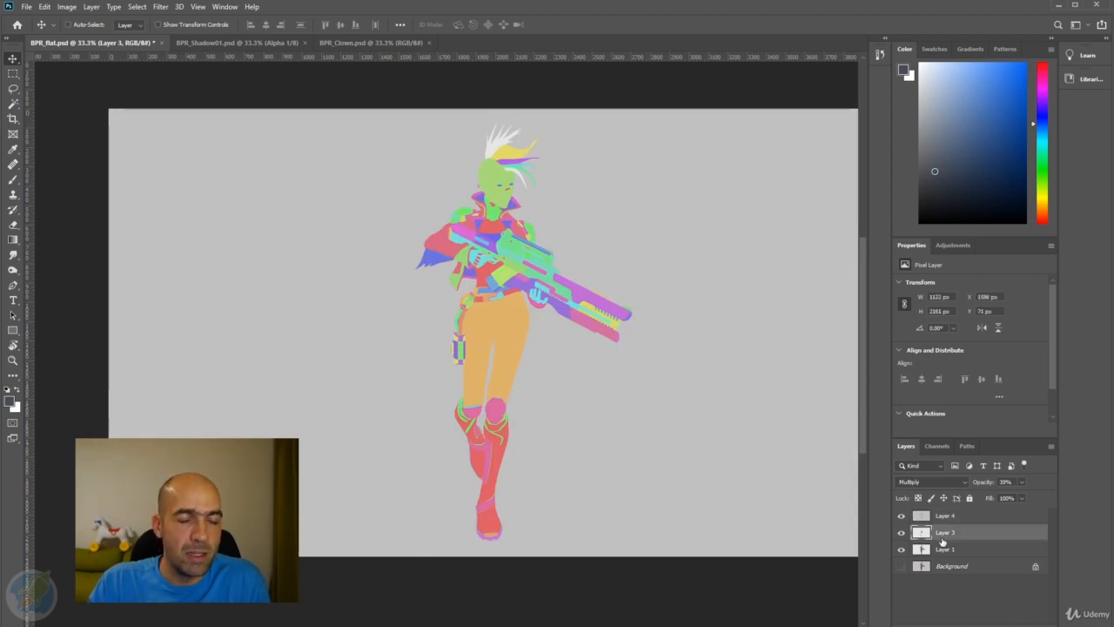
{"action": "left_click", "coordinate": [957, 519]}
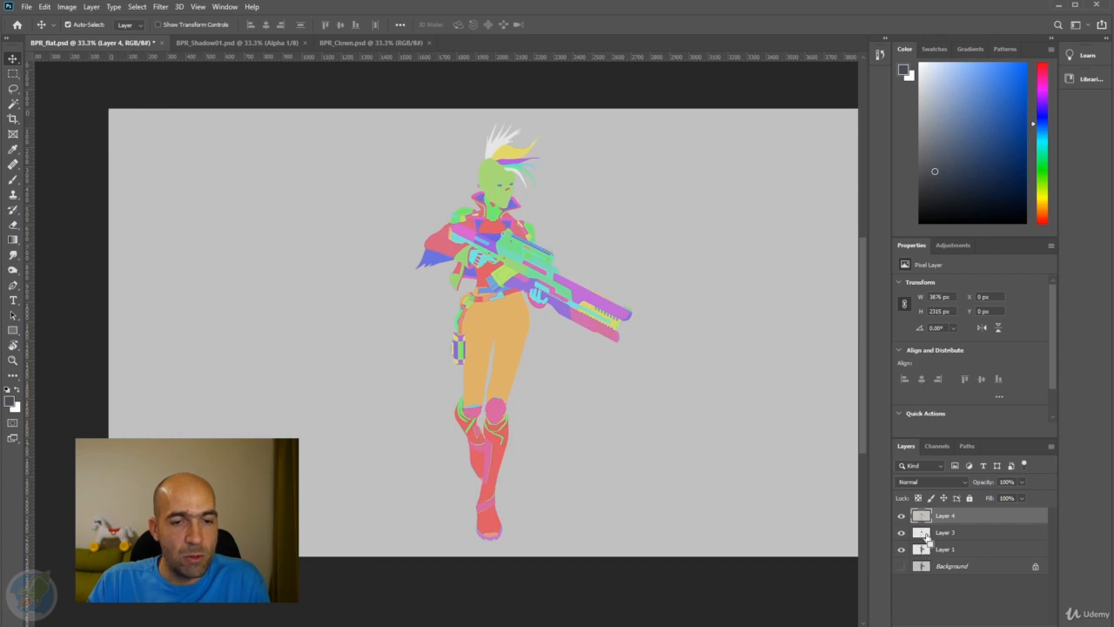
{"action": "left_click", "coordinate": [926, 536], "text": "ctrl"}
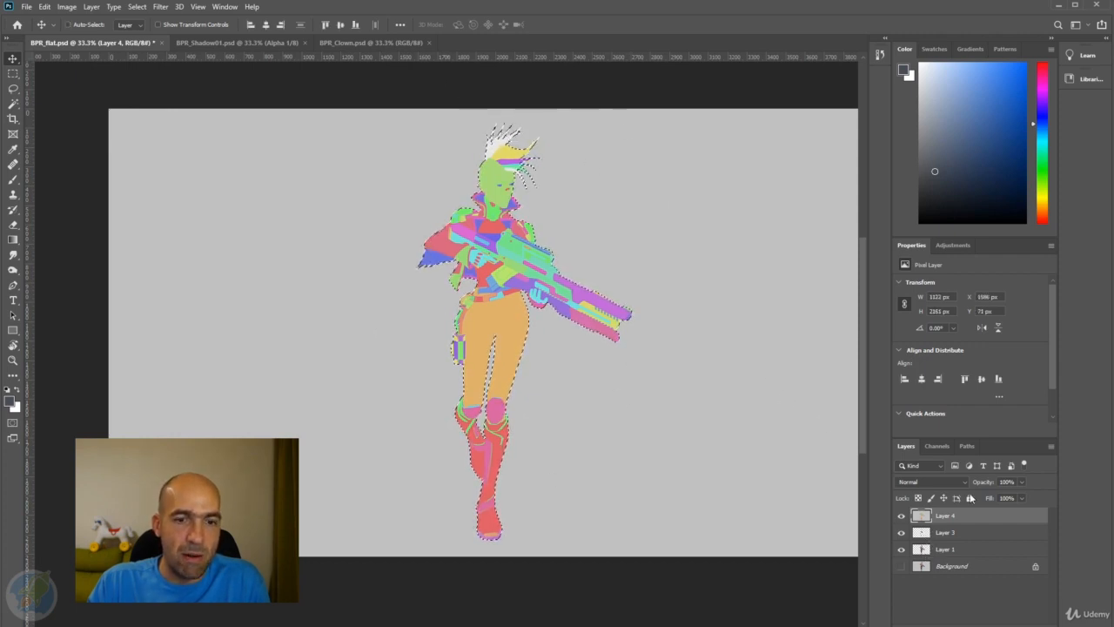
{"action": "key", "text": "ctrl+j"}
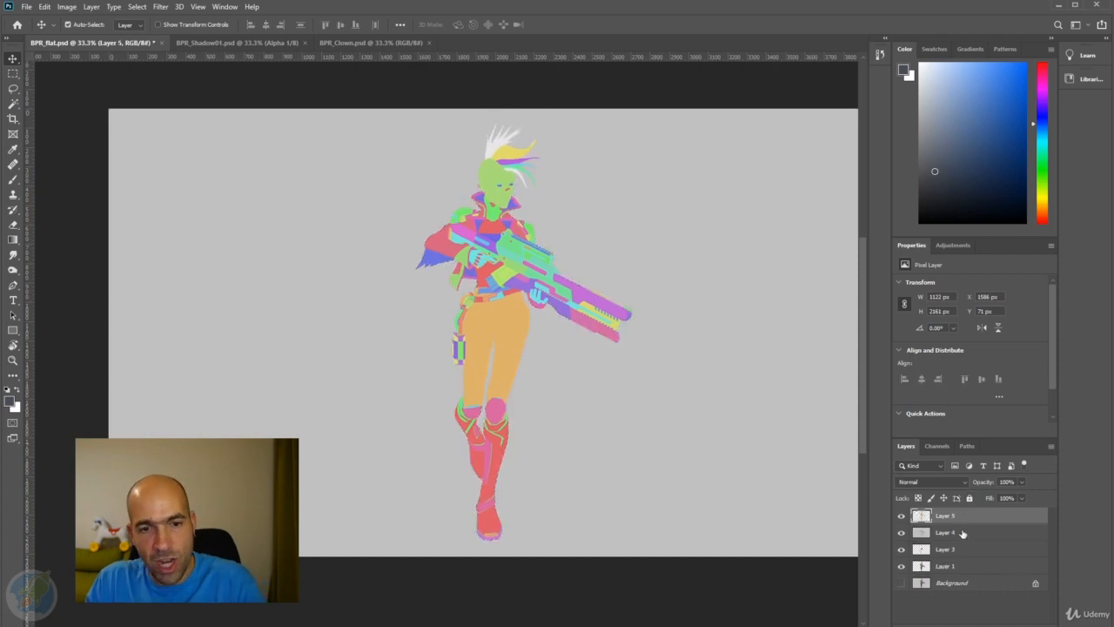
{"action": "left_click_drag", "start_coordinate": [956, 537], "coordinate": [1036, 621]}
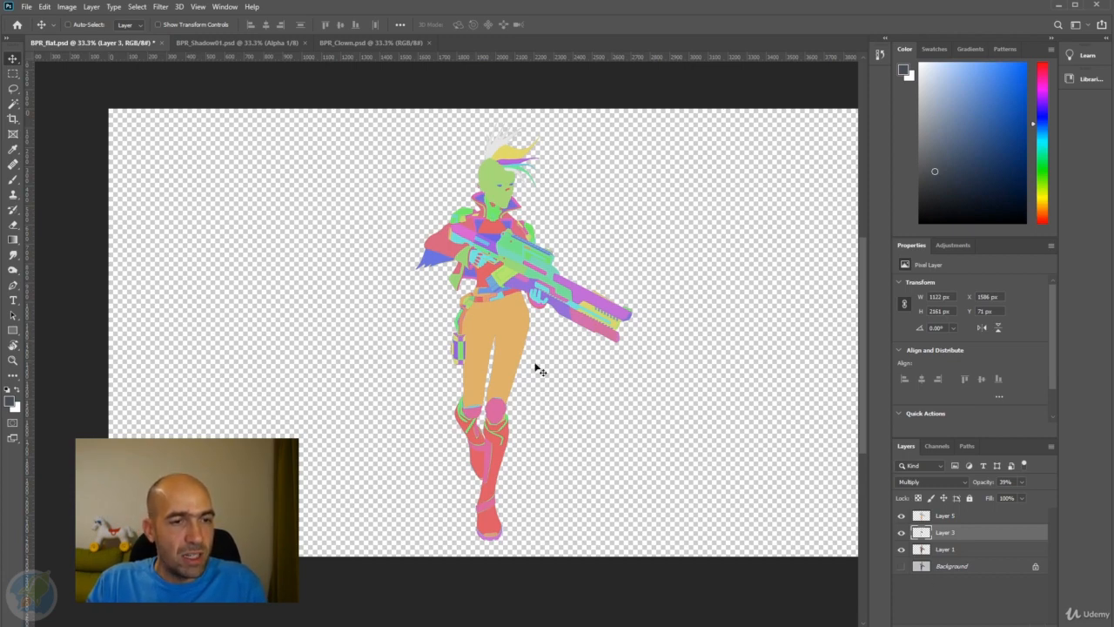
- With the Magic Wand on the flat-colour Layer 5, select the gun's green upper body, its panels and the rail on top
{"action": "key", "text": "ctrl"}
{"action": "scroll", "coordinate": [510, 233], "scroll_direction": "up", "scroll_amount": 3}
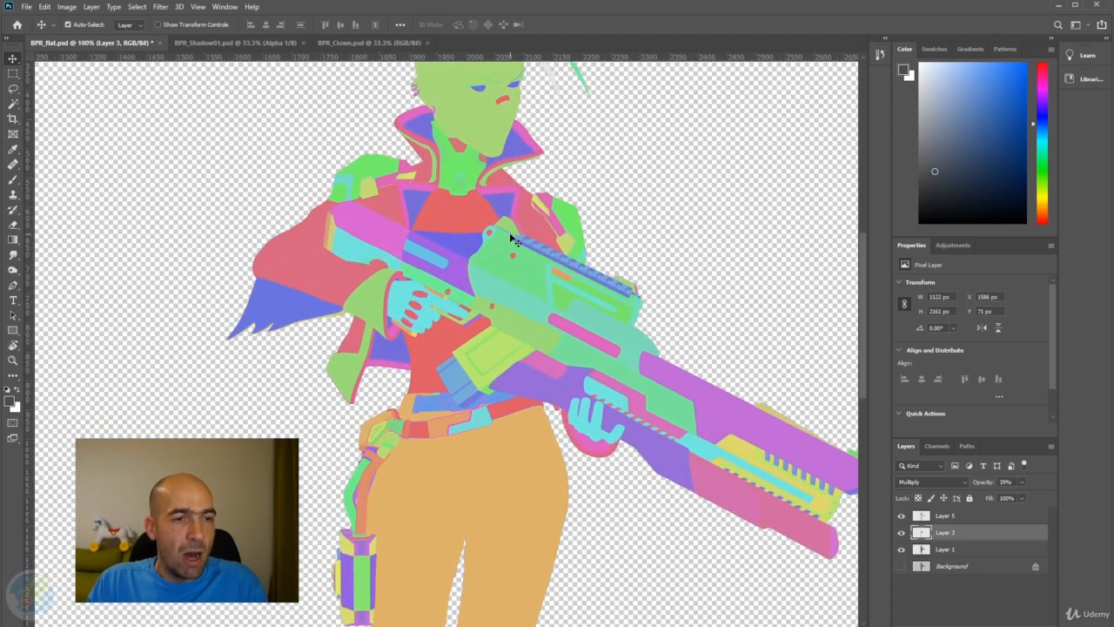
{"action": "left_click", "coordinate": [12, 104]}
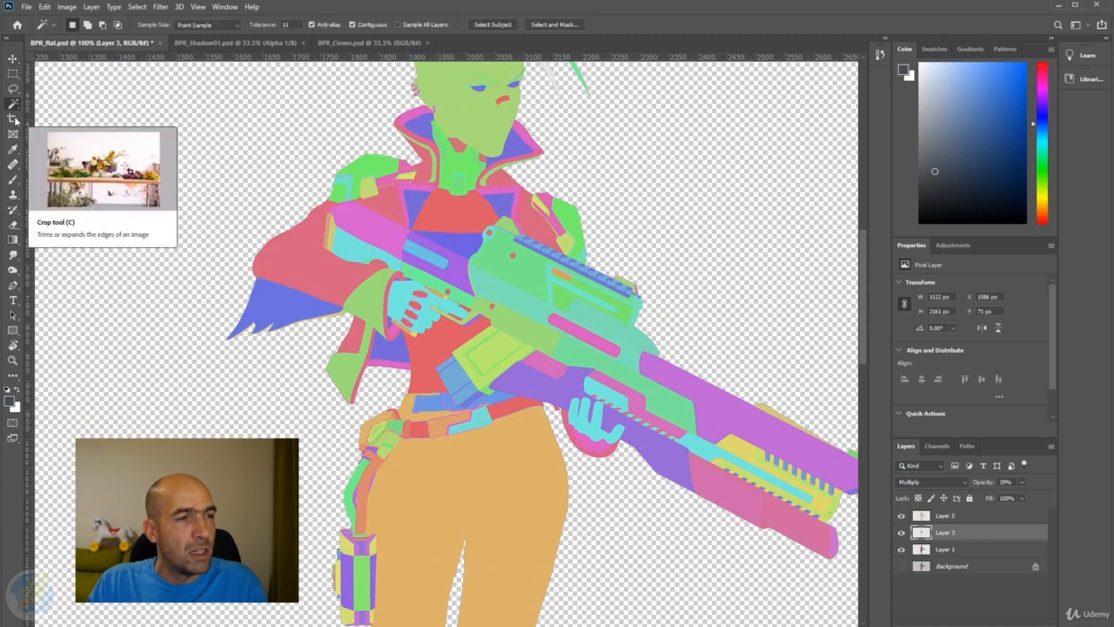
{"action": "left_click", "coordinate": [504, 273]}
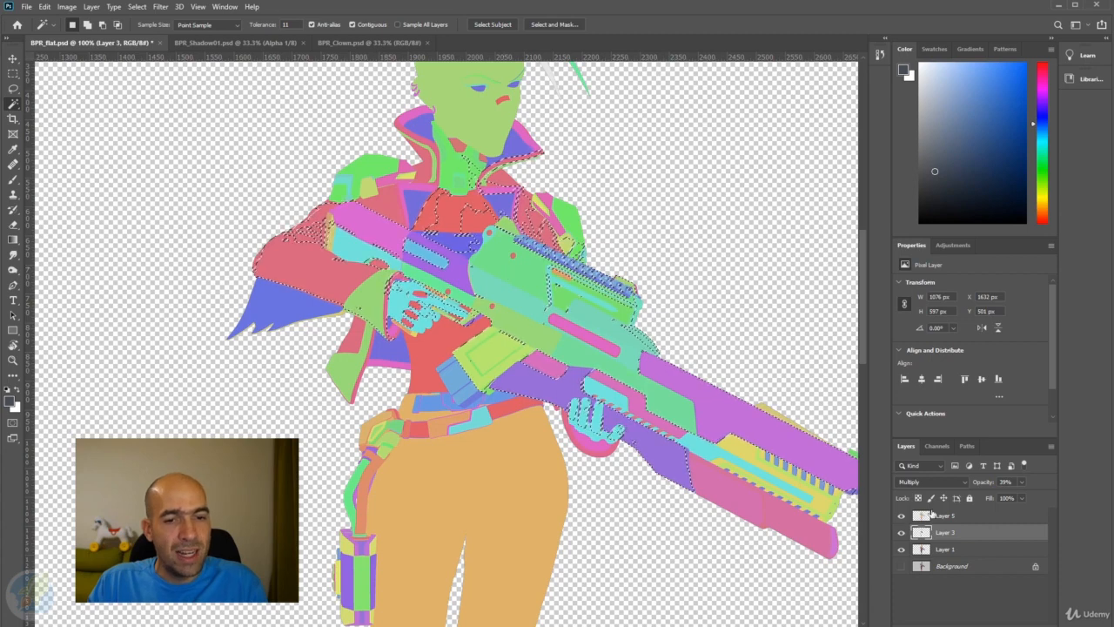
{"action": "key", "text": "alt+bracketright"}
{"action": "left_click", "coordinate": [493, 272]}
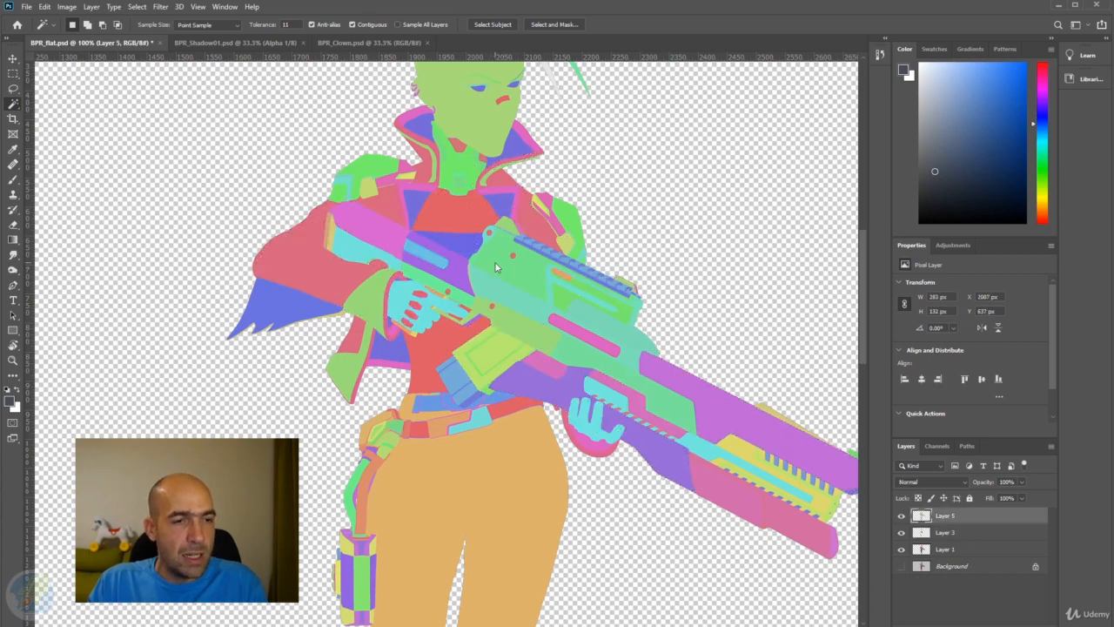
{"action": "left_click", "coordinate": [554, 283], "text": "shift"}
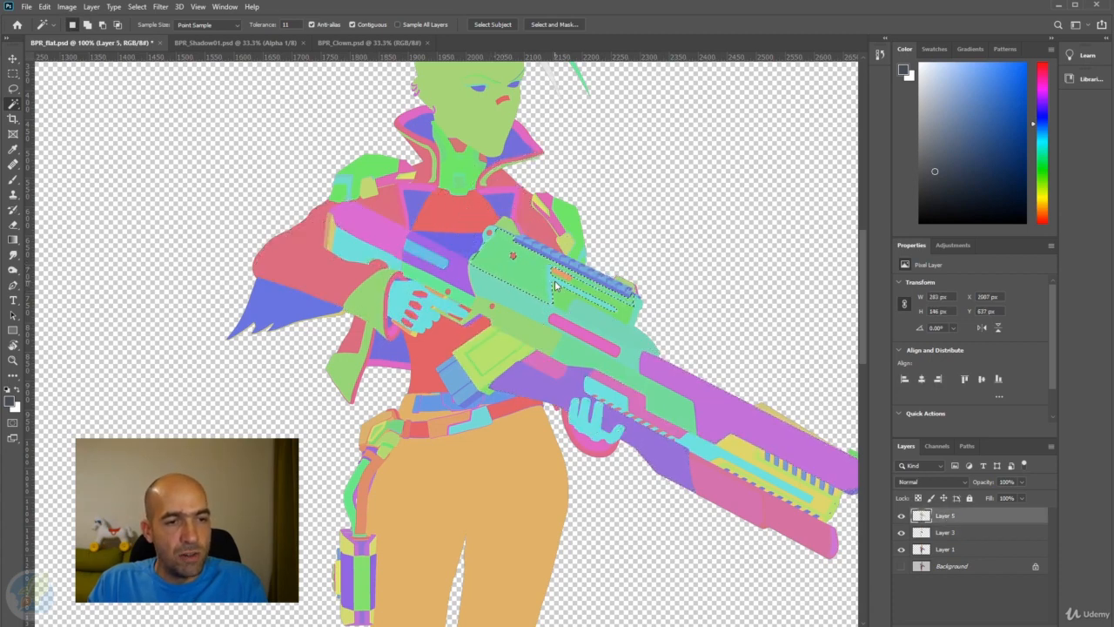
{"action": "left_click", "coordinate": [562, 296], "text": "shift"}
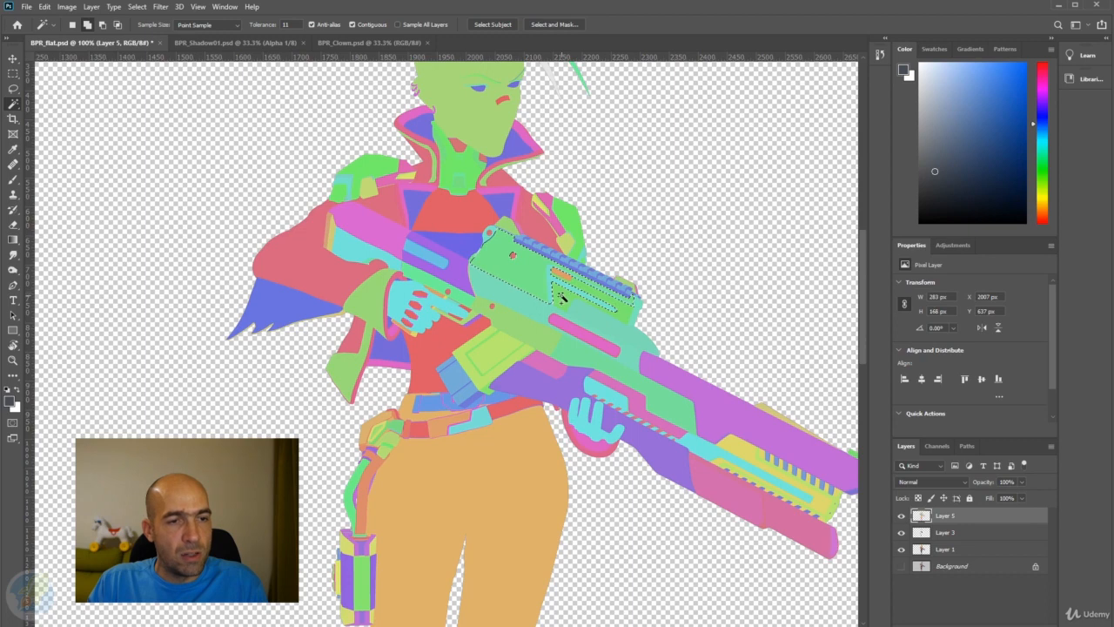
{"action": "left_click", "coordinate": [526, 244], "text": "shift"}
{"action": "left_click", "coordinate": [492, 234], "text": "shift"}
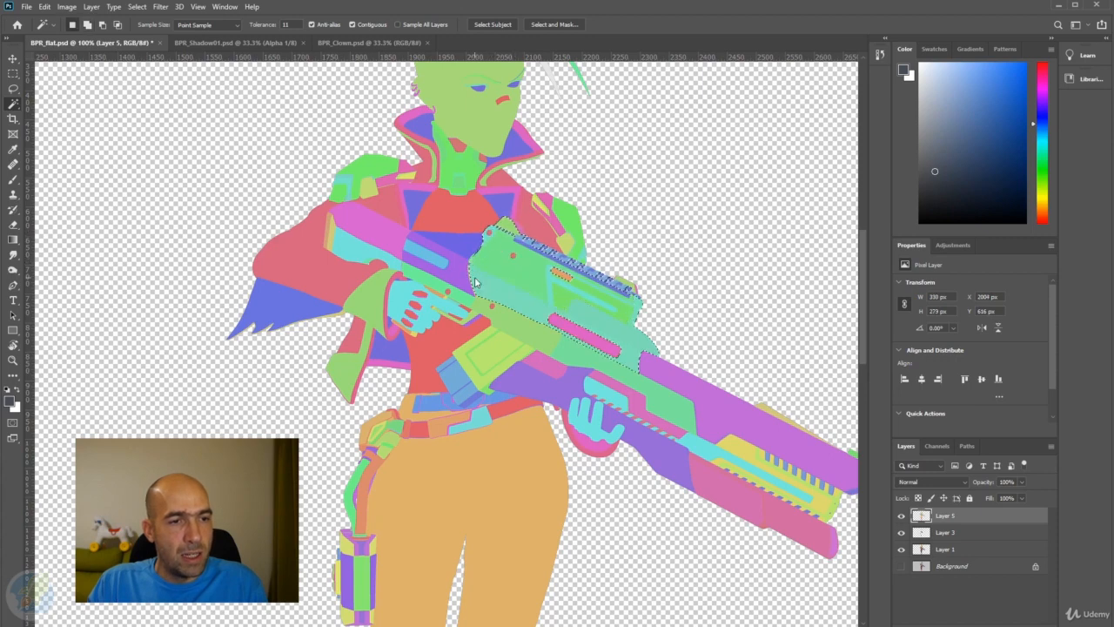
- Add the gun's stock, rear section, magazine, lower body and front handguard colours to the Magic Wand selection
{"action": "left_click", "coordinate": [474, 262], "text": "shift"}
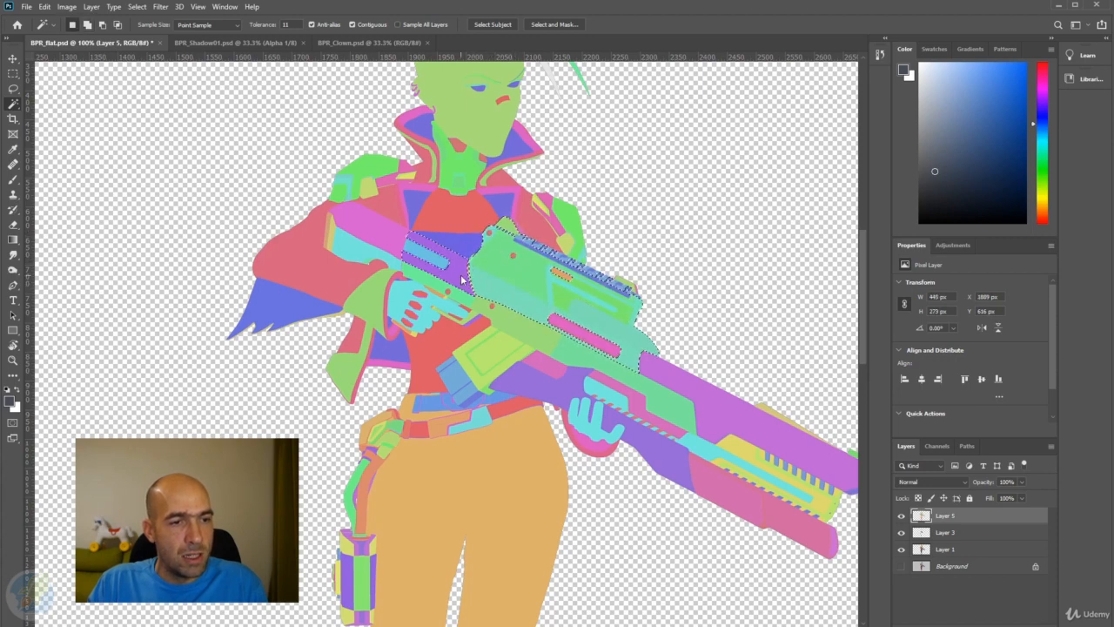
{"action": "left_click", "coordinate": [355, 242], "text": "shift"}
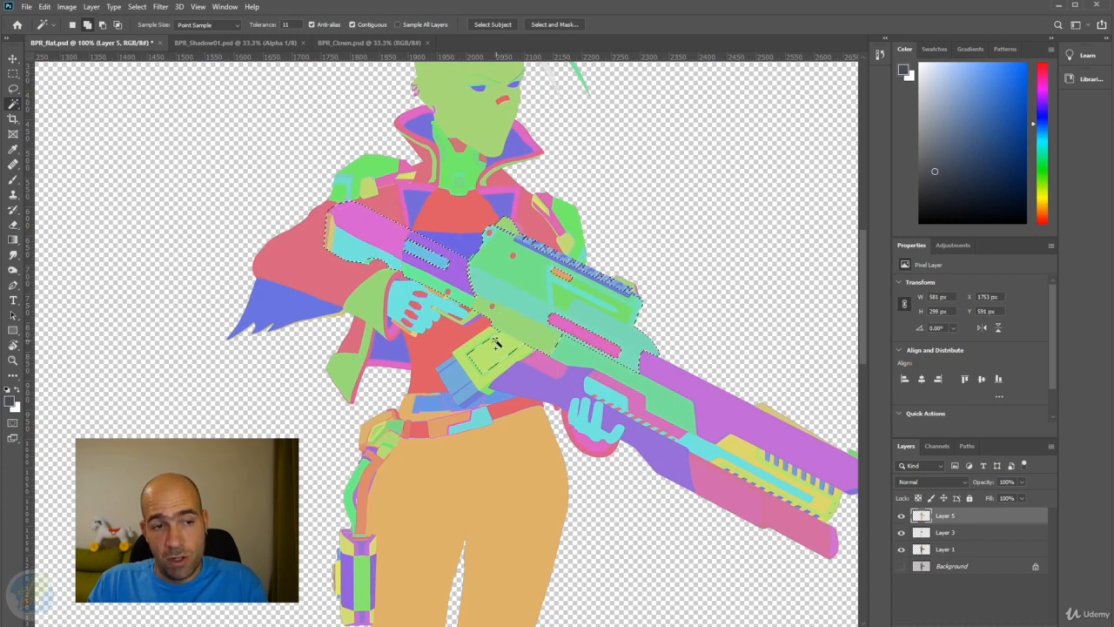
{"action": "left_click", "coordinate": [489, 345], "text": "shift"}
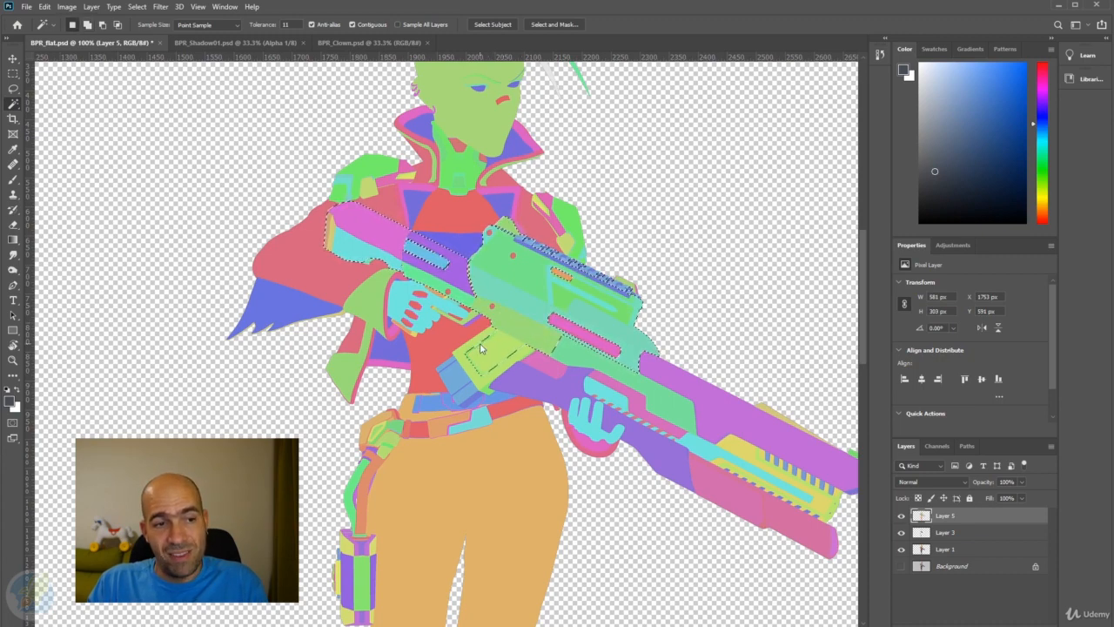
{"action": "left_click", "coordinate": [476, 344], "text": "shift"}
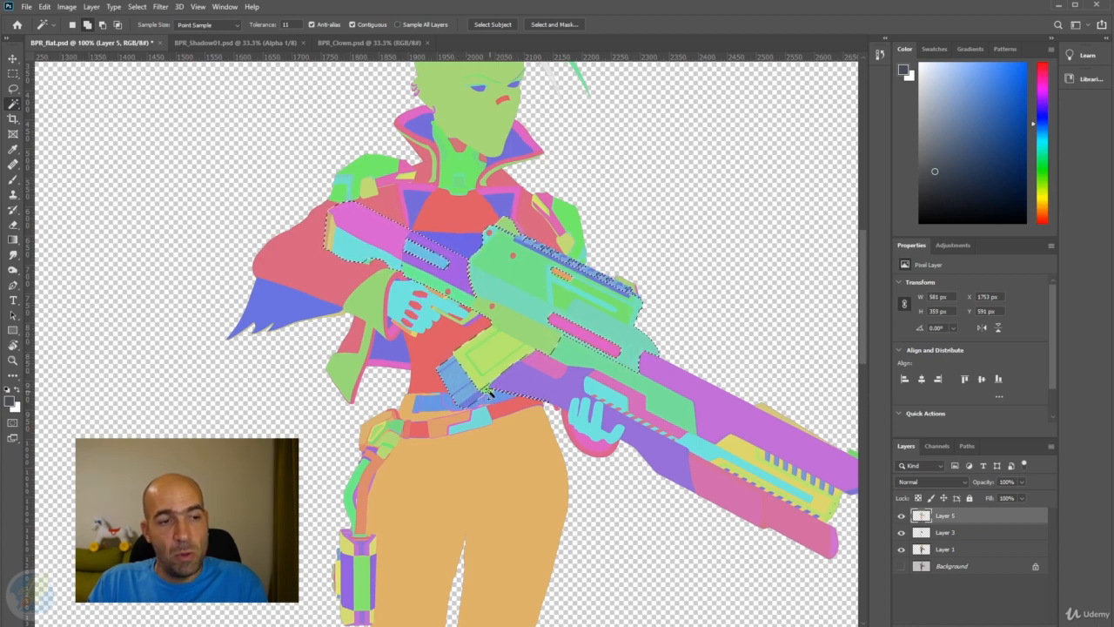
{"action": "left_click", "coordinate": [547, 380], "text": "shift"}
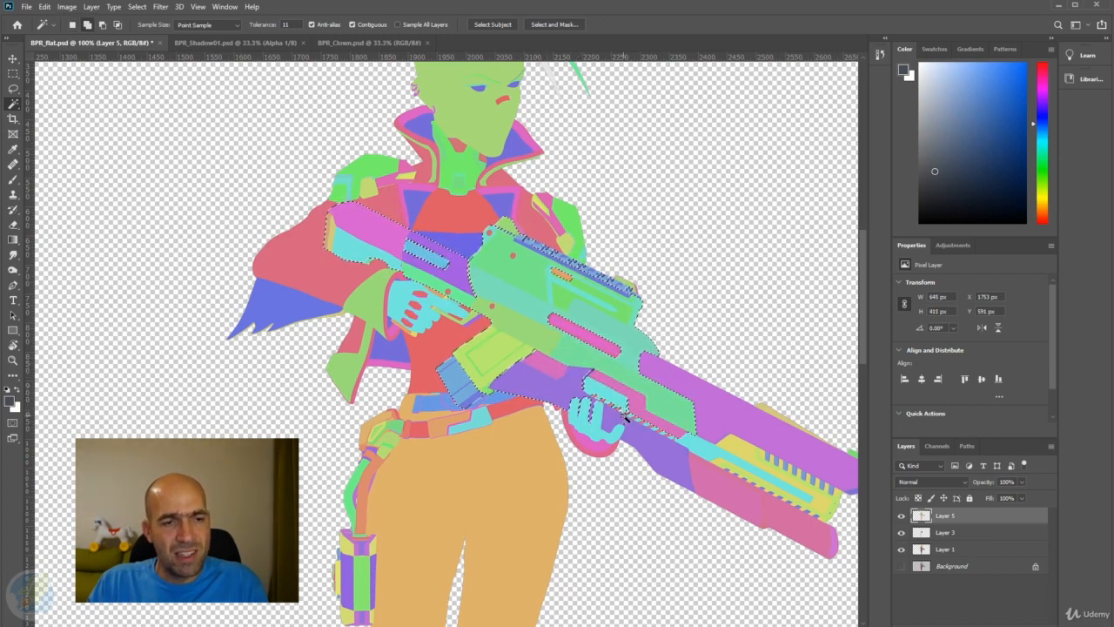
{"action": "left_click", "coordinate": [710, 481], "text": "shift"}
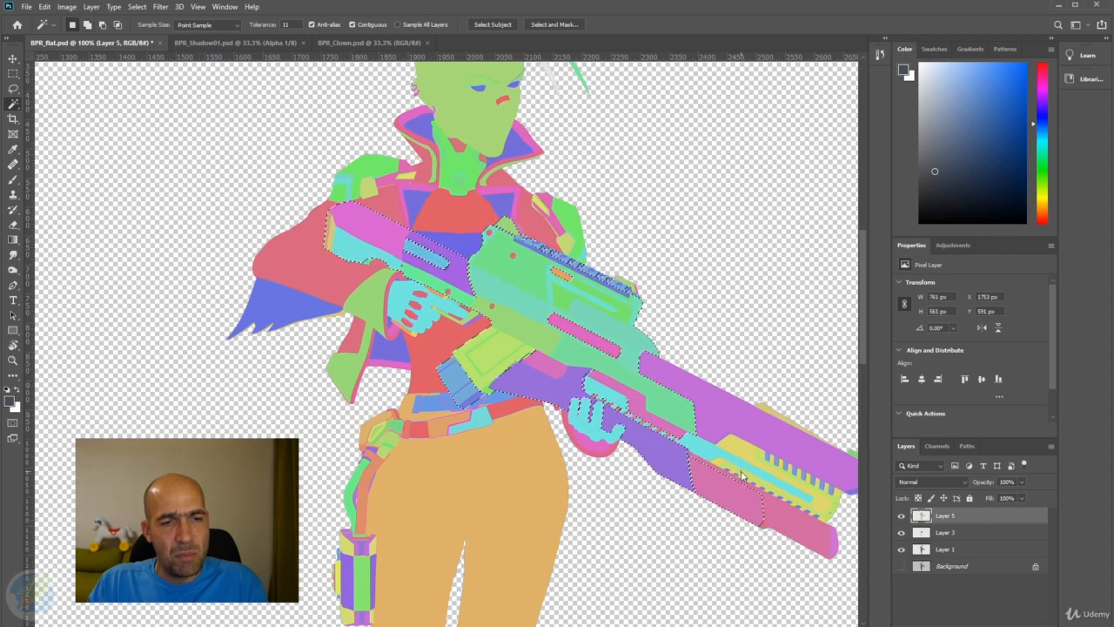
{"action": "left_click", "coordinate": [736, 459], "text": "shift"}
{"action": "left_click", "coordinate": [724, 425], "text": "shift"}
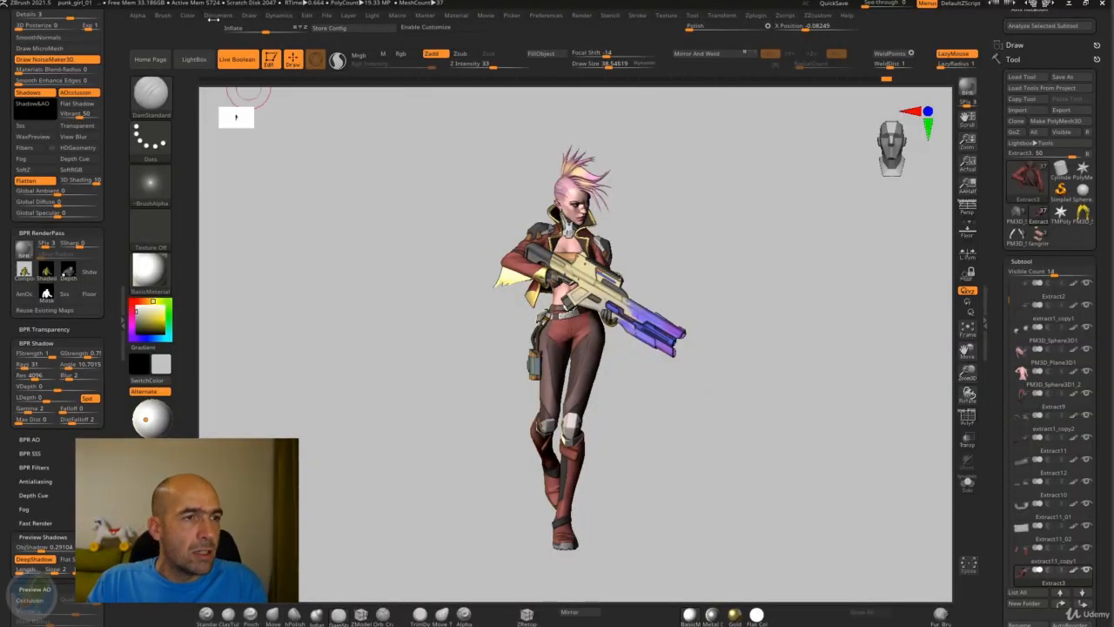
- Switch to ZBrush, recall the Cust1 ZAppLink view and zoom the document out to frame the whole character
{"action": "left_click", "coordinate": [216, 16]}
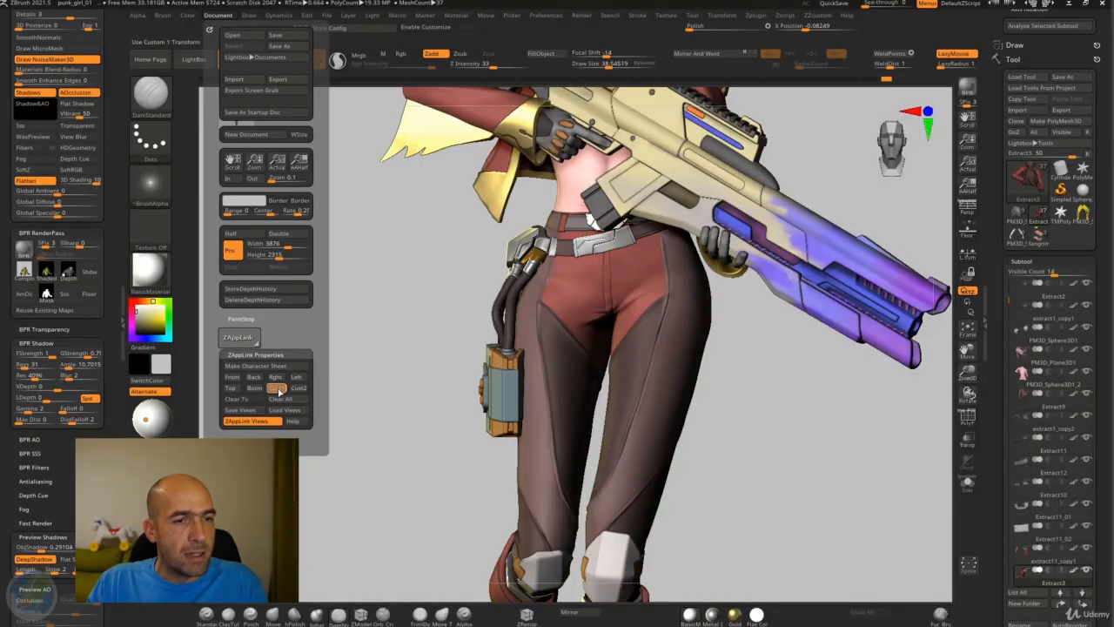
{"action": "left_click", "coordinate": [277, 388]}
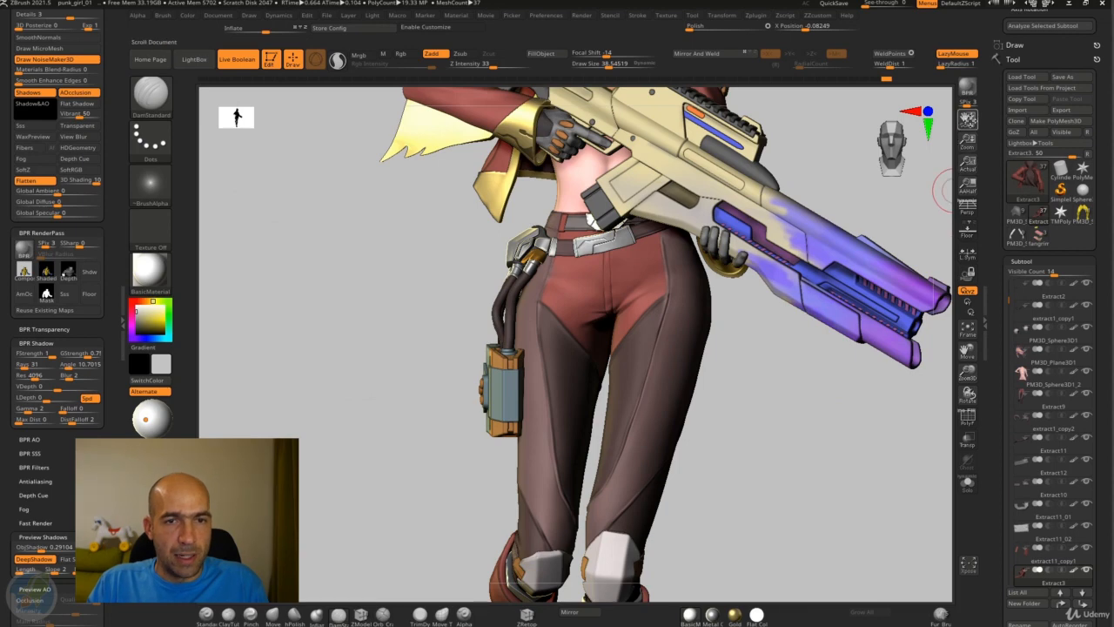
{"action": "left_click_drag", "start_coordinate": [964, 141], "coordinate": [908, 96]}
{"action": "left_click", "coordinate": [250, 16]}
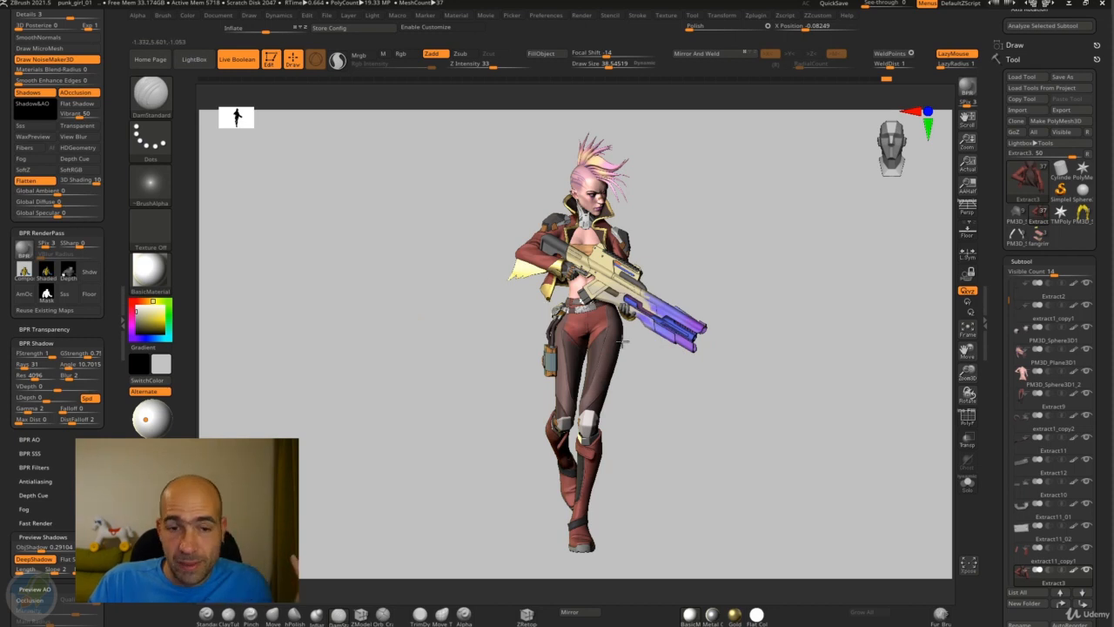
- Turn off polypaint on all subtools, apply the Flat Color material and display polygroup colours without wireframe lines
{"action": "left_click", "coordinate": [1074, 307], "text": "shift"}
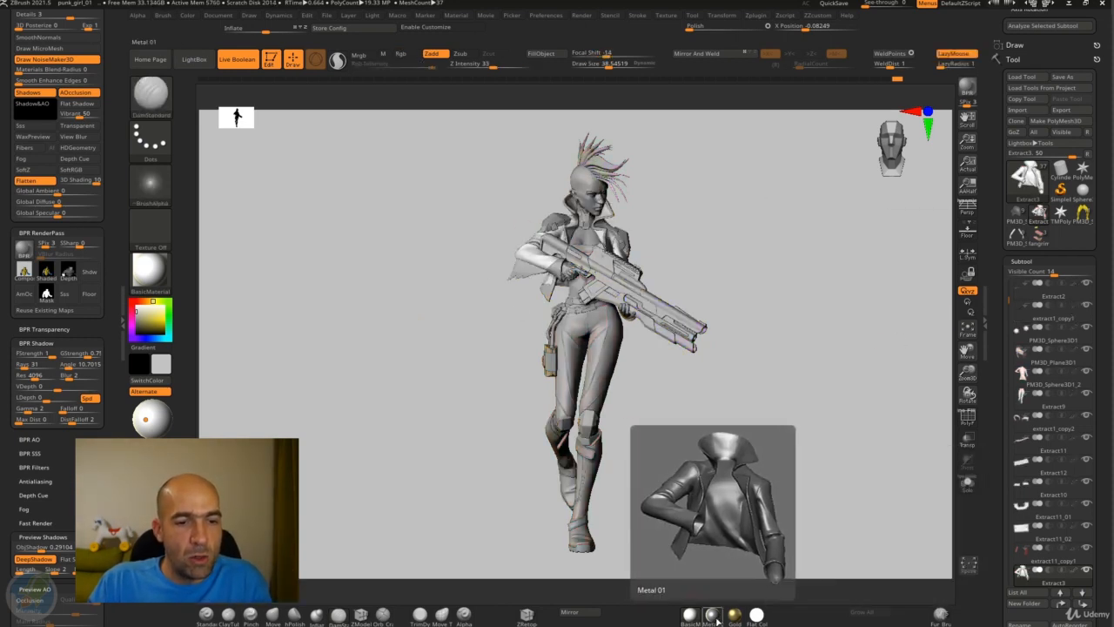
{"action": "left_click", "coordinate": [755, 616]}
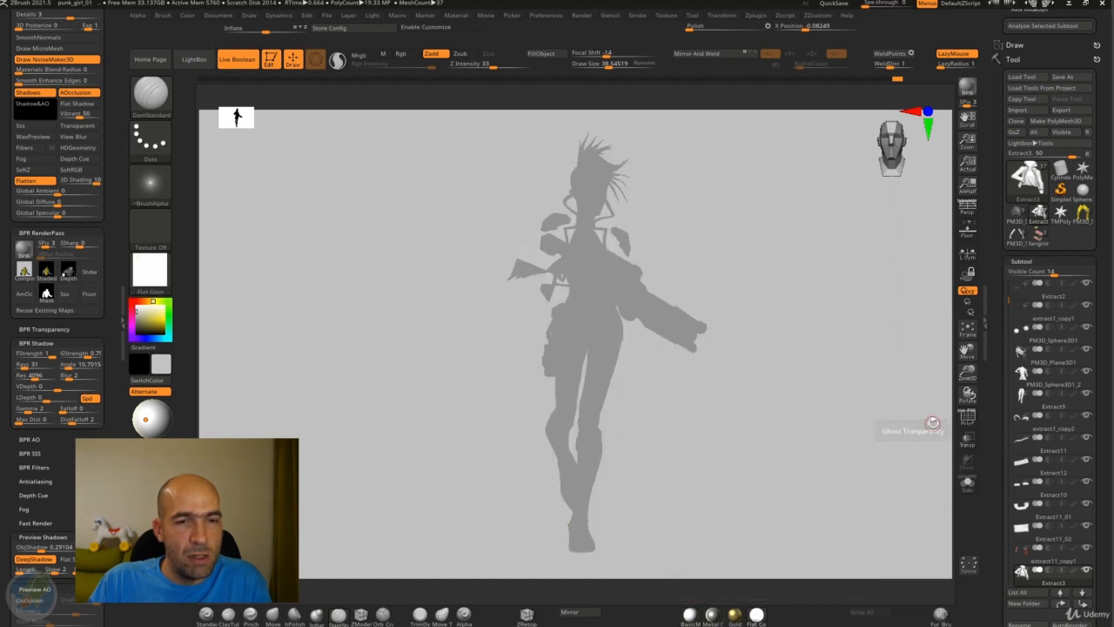
{"action": "left_click", "coordinate": [967, 417]}
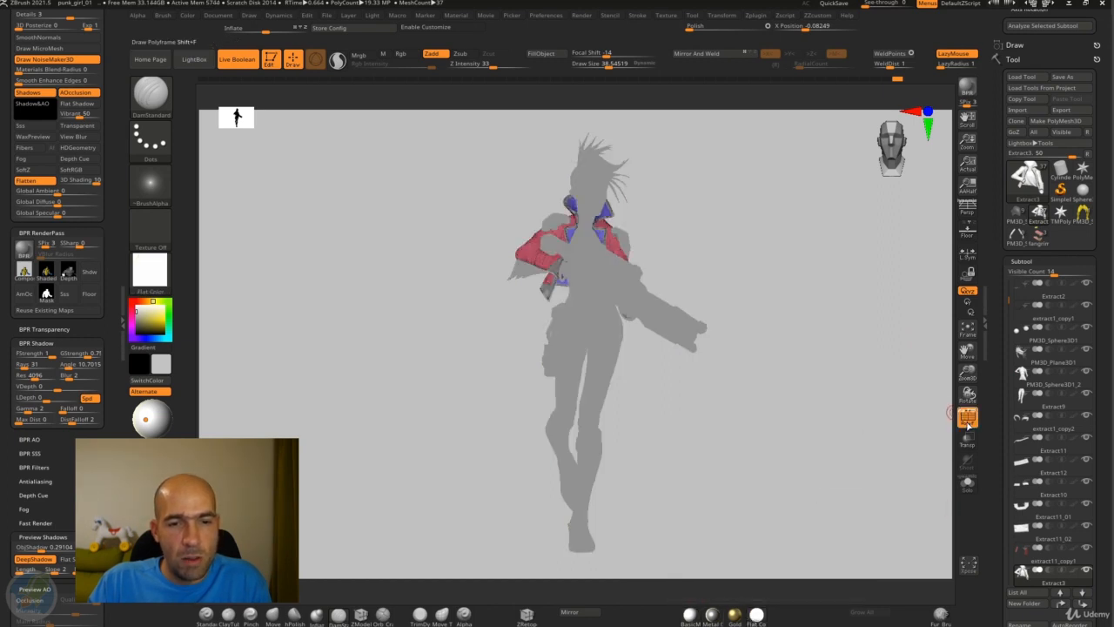
{"action": "left_click", "coordinate": [962, 413]}
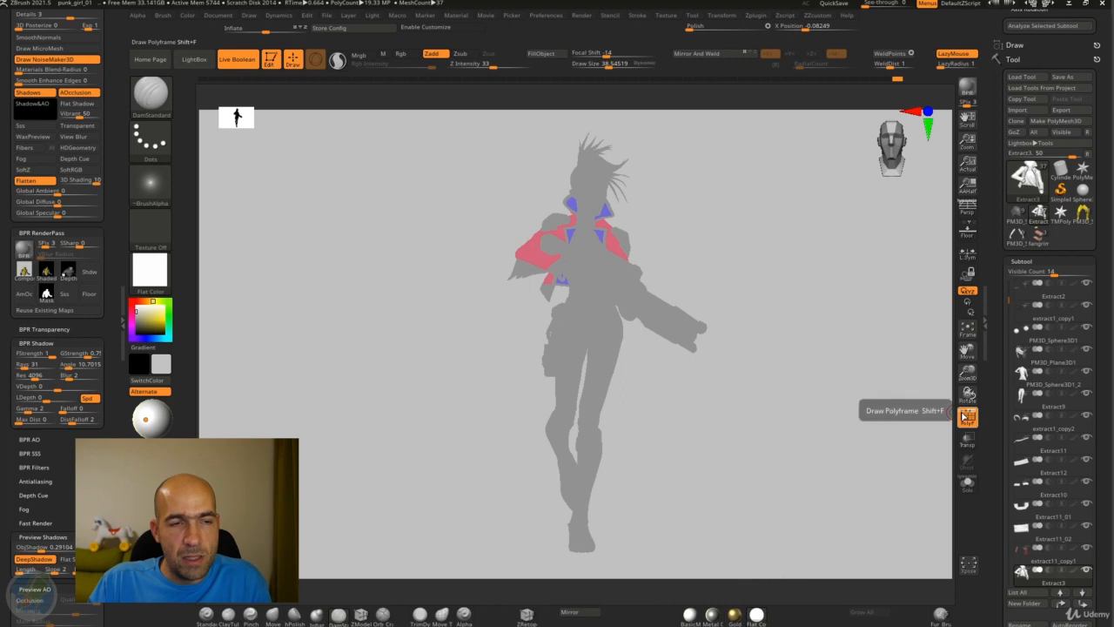
- Isolate the gun subtool, merge its polygroups into a single one and bring the other subtools back into view
{"action": "left_click", "coordinate": [685, 324], "text": "alt"}
{"action": "left_click", "coordinate": [968, 484]}
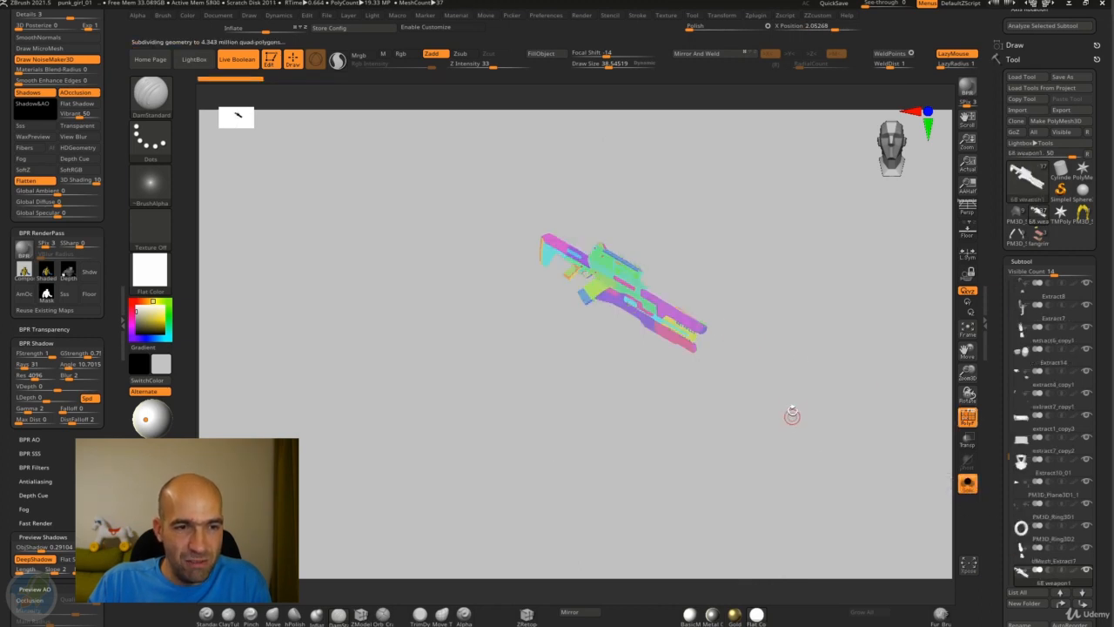
{"action": "key", "text": "ctrl+shift+1"}
{"action": "left_click", "coordinate": [771, 600]}
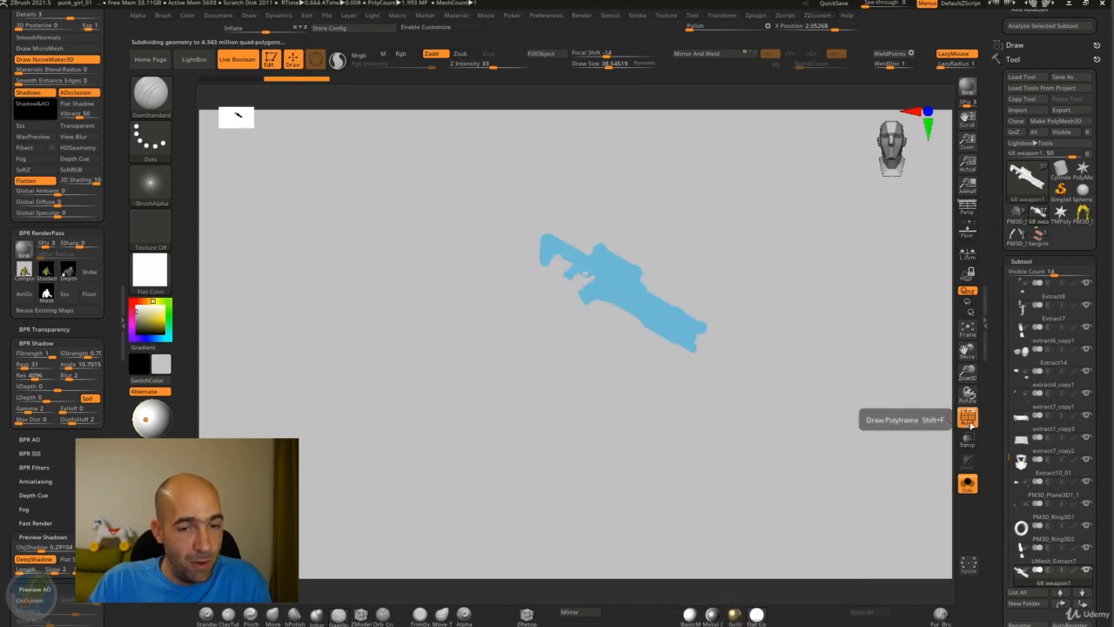
{"action": "left_click", "coordinate": [967, 484]}
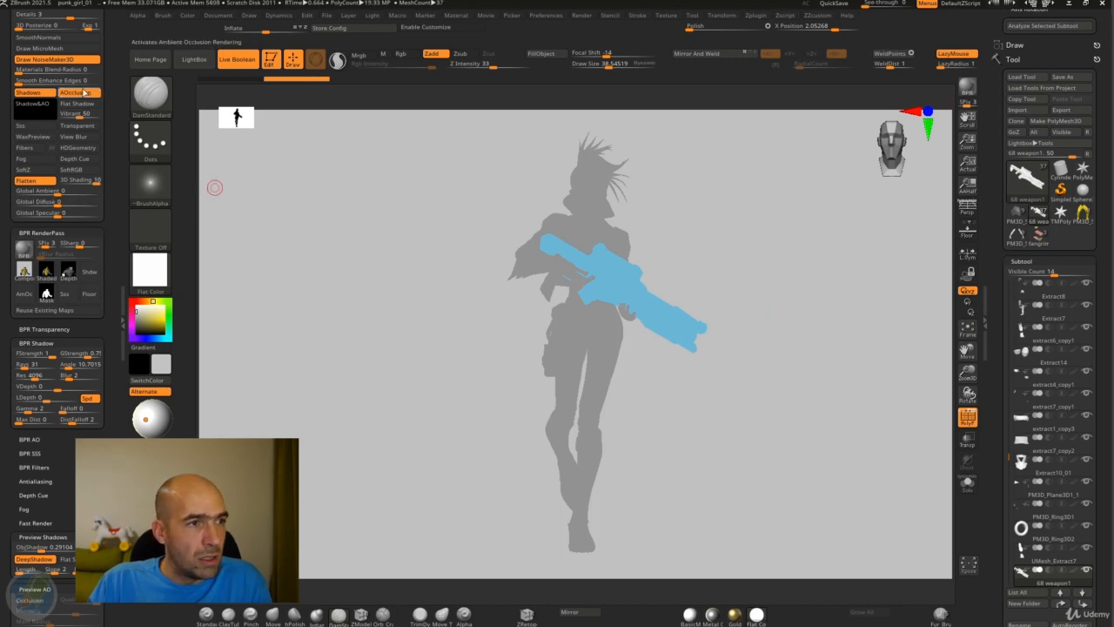
- Disable Shadows and AOcclusion in the render properties and run a BPR render of the polygroup colours
{"action": "left_click", "coordinate": [82, 93]}
{"action": "left_click", "coordinate": [37, 92]}
{"action": "left_click", "coordinate": [967, 87]}
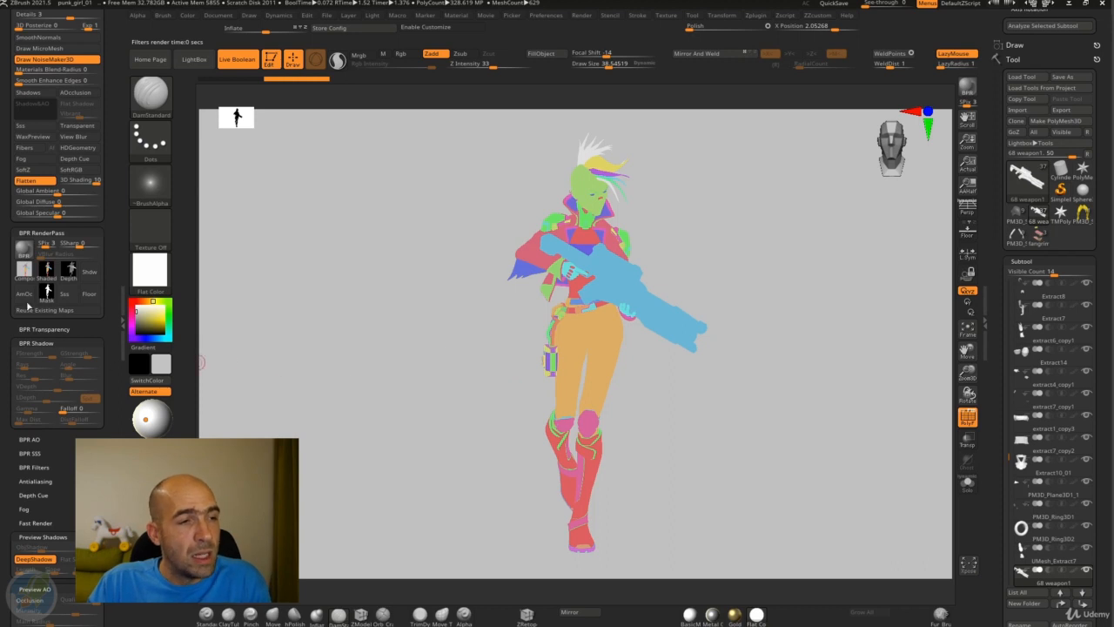
- Start exporting the BPR composite pass and choose the Render folder inside Stylized Cyberpunk Girl in Zbrush course
{"action": "left_click", "coordinate": [23, 272]}
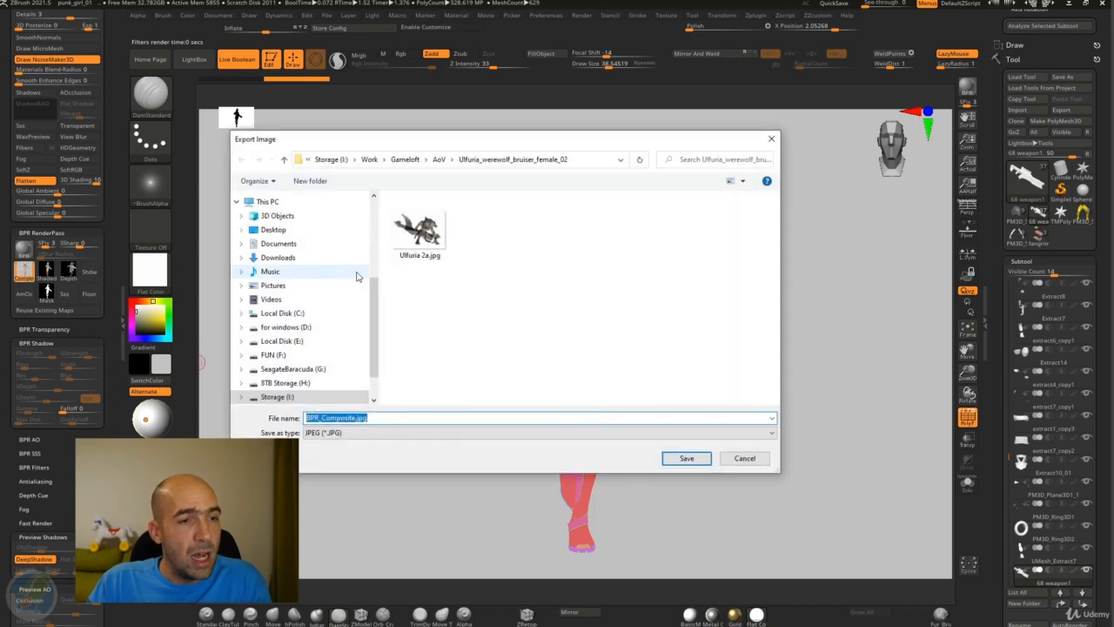
{"action": "left_click_drag", "start_coordinate": [375, 295], "coordinate": [375, 207]}
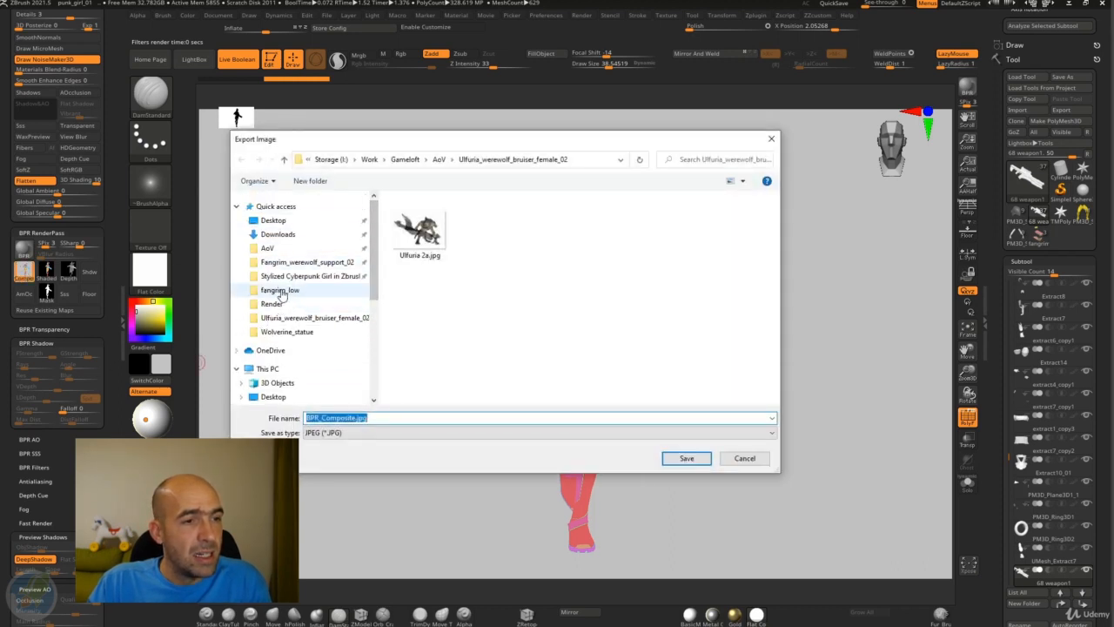
{"action": "left_click", "coordinate": [306, 277]}
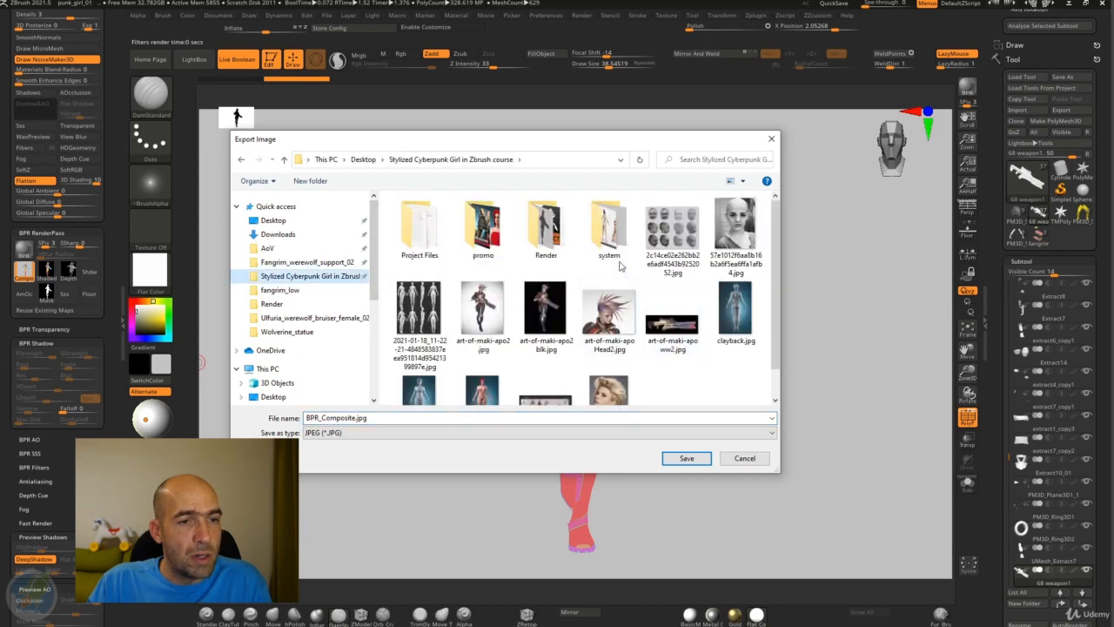
{"action": "left_click", "coordinate": [572, 243]}
{"action": "double_click", "coordinate": [571, 243]}
{"action": "left_click", "coordinate": [511, 423]}
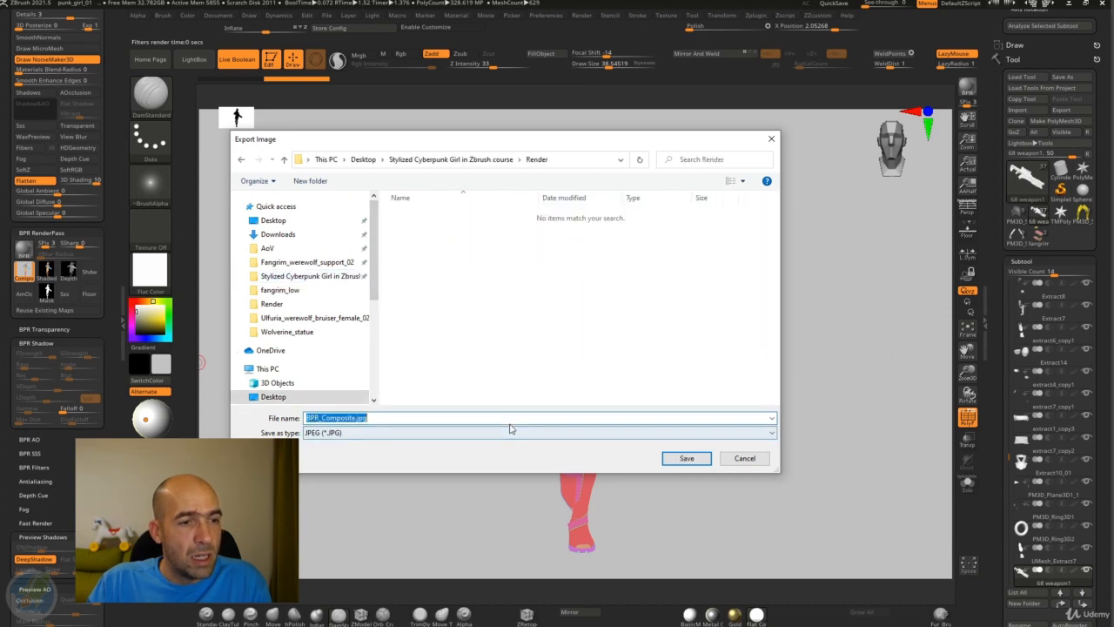
- Name the exported pass BPR_Clown2, set its file type to TIFF and save it
{"action": "left_click", "coordinate": [373, 419]}
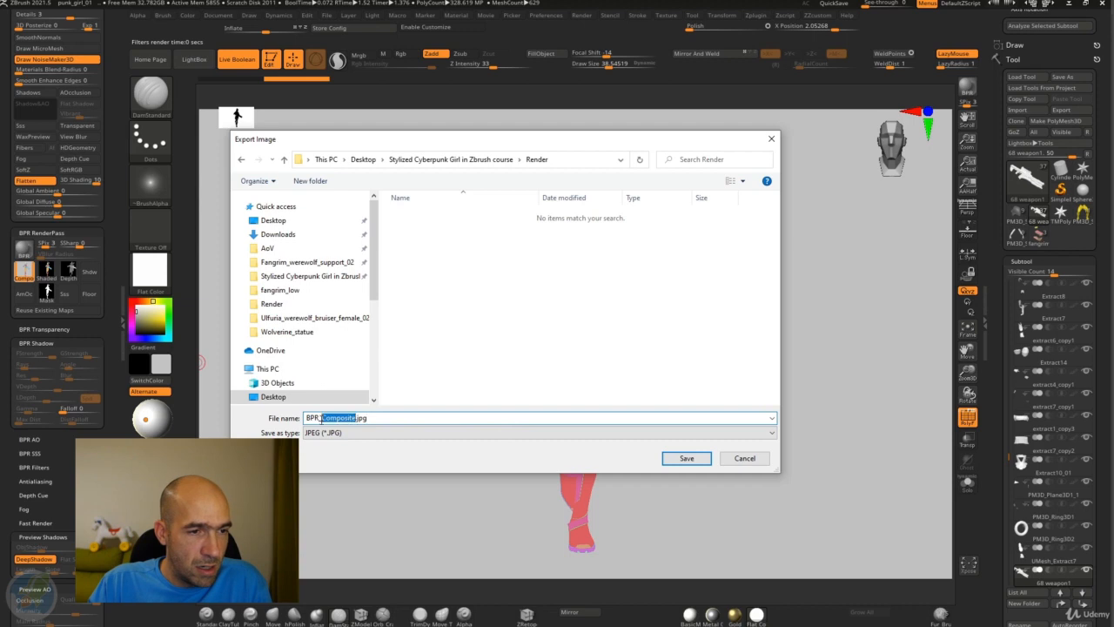
{"action": "type", "text": "Clown"}
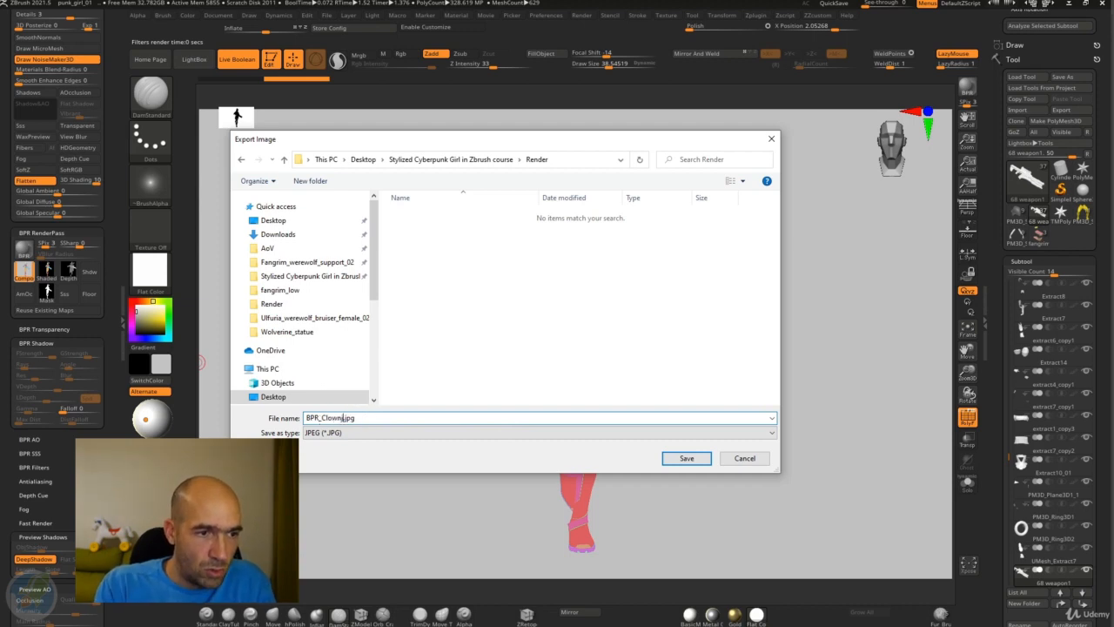
{"action": "type", "text": "2"}
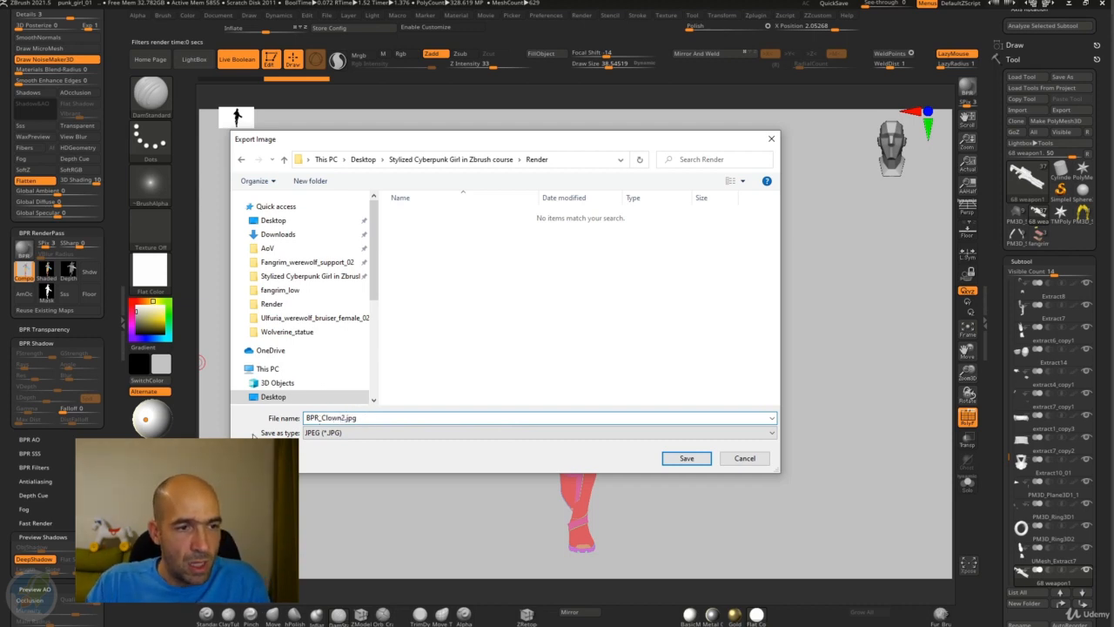
{"action": "left_click", "coordinate": [340, 433]}
{"action": "left_click", "coordinate": [321, 479]}
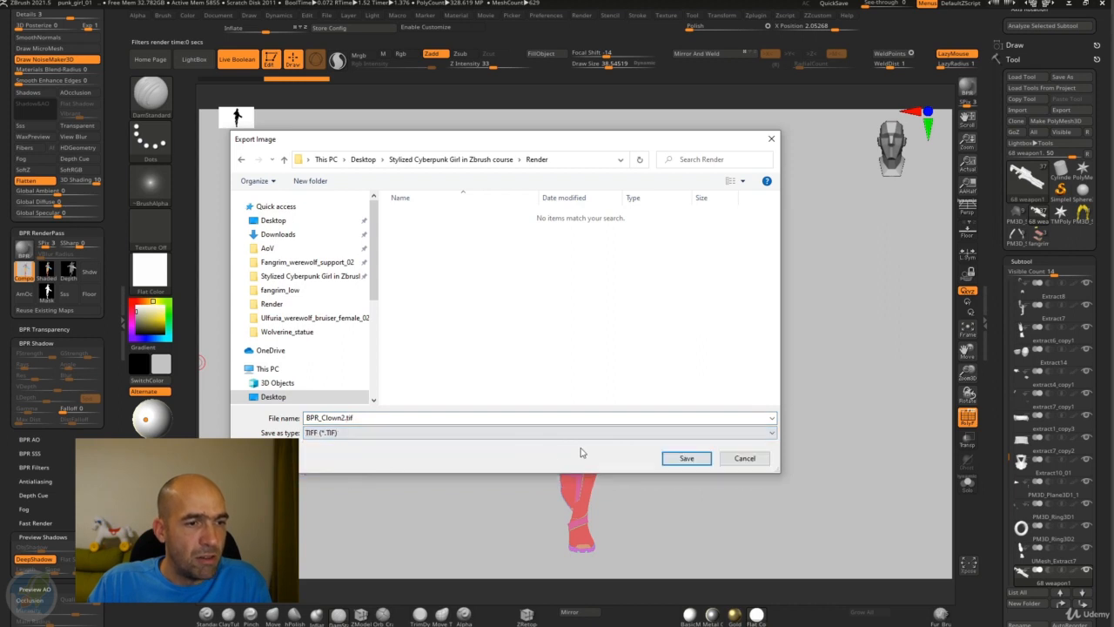
{"action": "left_click", "coordinate": [684, 458]}
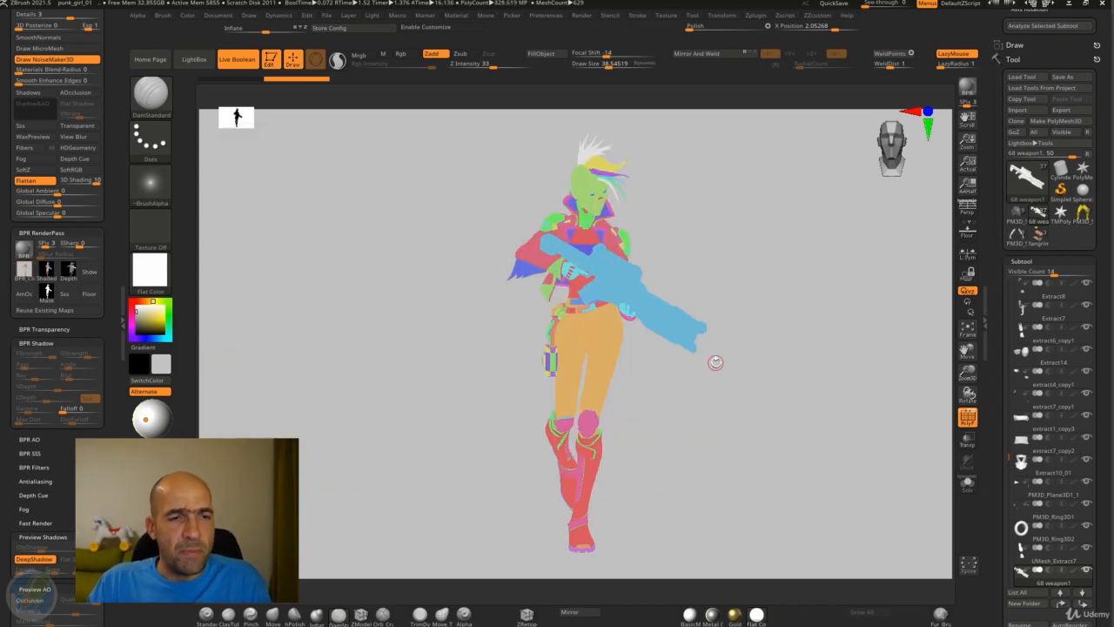
{"action": "key", "text": "shift"}
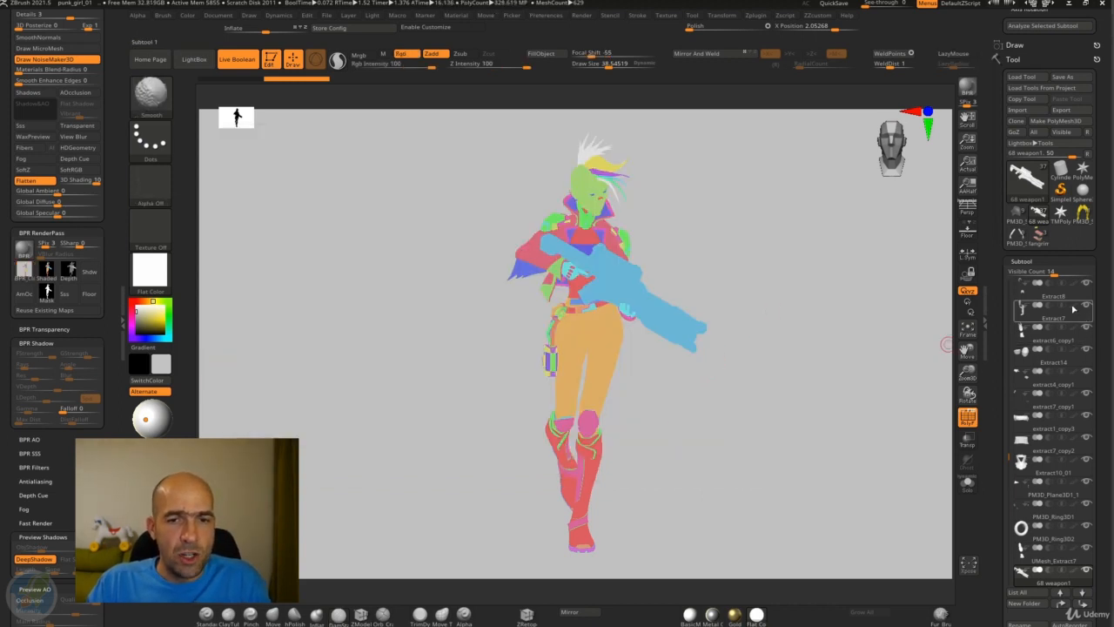
- Hide the polygroup colours, switch to BasicMaterial and re-enable Shadows and AOcclusion in the render properties
{"action": "left_click", "coordinate": [967, 417]}
{"action": "left_click", "coordinate": [691, 612]}
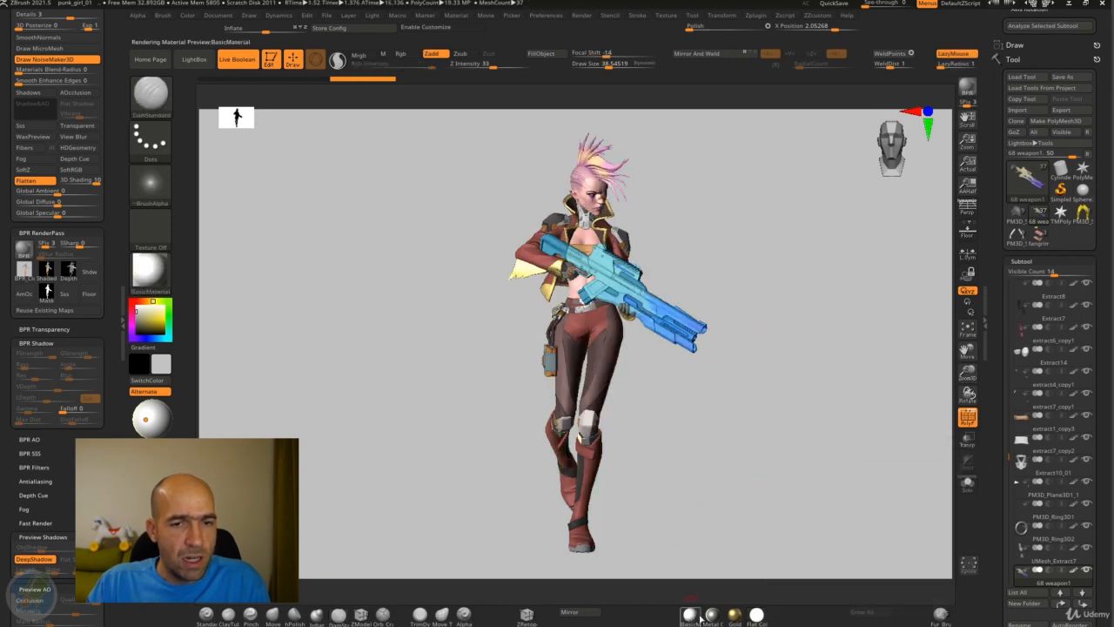
{"action": "left_click", "coordinate": [967, 417]}
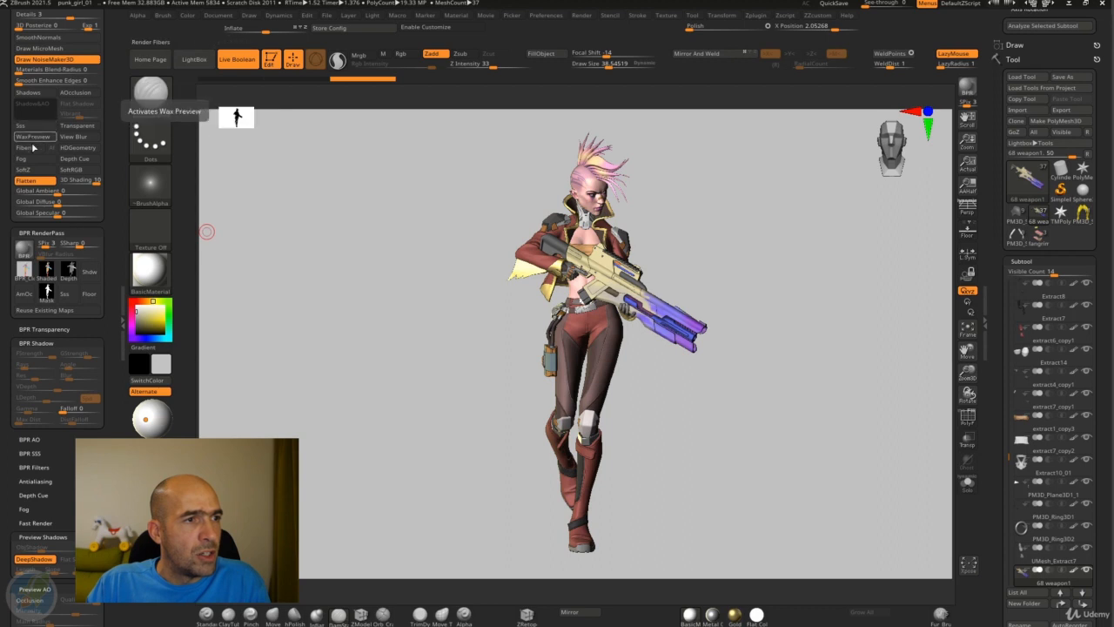
{"action": "left_click", "coordinate": [27, 92]}
{"action": "left_click", "coordinate": [65, 93]}
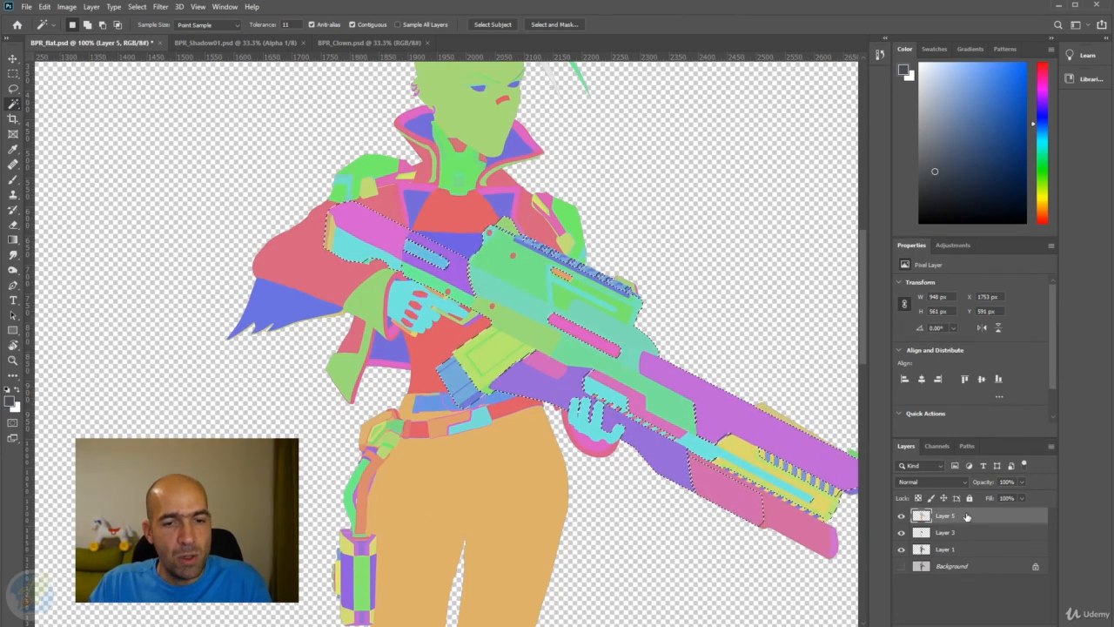
- In Photoshop's BPR_flat.psd, delete the old clown pass on Layer 5 and clear the gun selection
{"action": "mouse_move", "coordinate": [966, 516]}
{"action": "left_mouse_down"}
{"action": "mouse_move", "coordinate": [1010, 620]}
{"action": "mouse_move", "coordinate": [1036, 626]}
{"action": "left_mouse_up"}
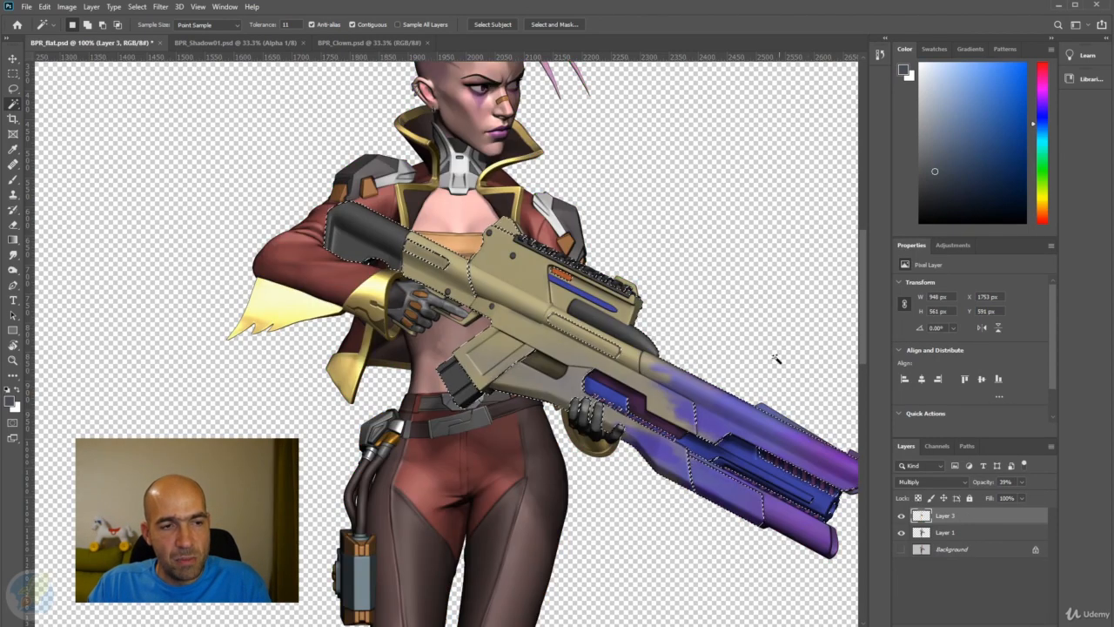
{"action": "key", "text": "ctrl+d"}
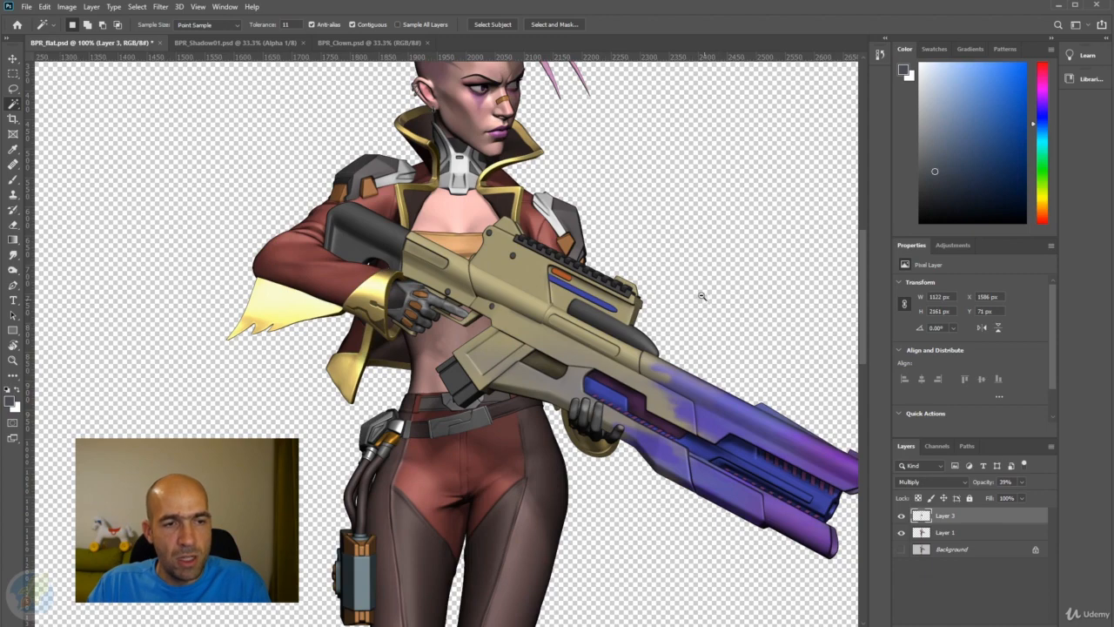
{"action": "left_click", "coordinate": [702, 296], "text": "alt"}
{"action": "left_click", "coordinate": [702, 296], "text": "alt"}
{"action": "left_click_drag", "start_coordinate": [733, 259], "coordinate": [680, 214]}
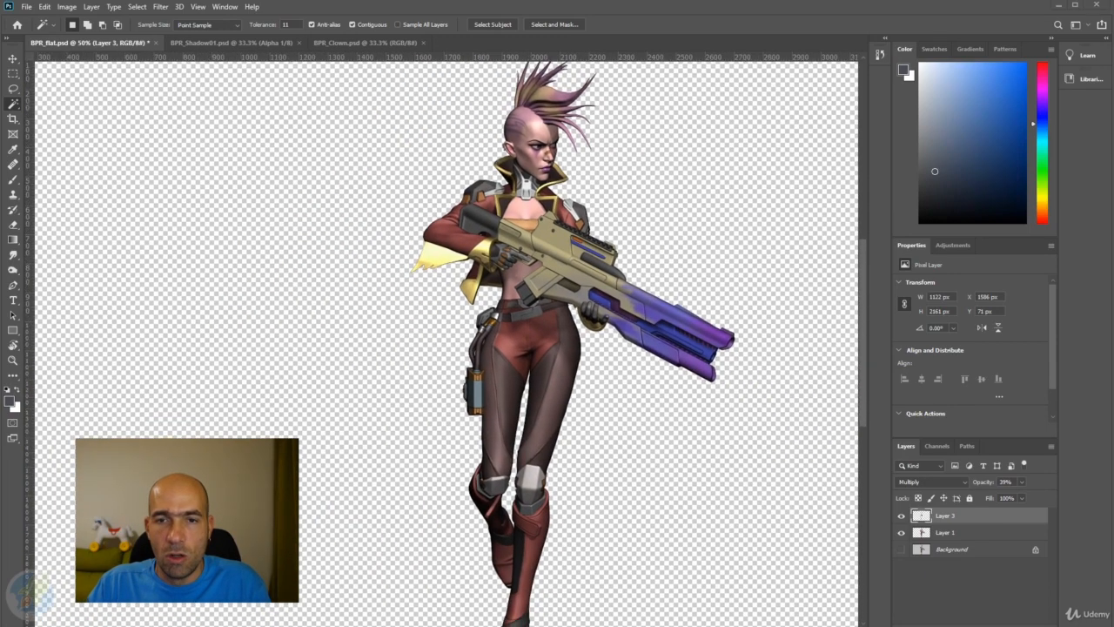
- Open BPR_Clown2.tif and paste its image into BPR_flat.psd as a new layer
{"action": "left_click_drag", "start_coordinate": [697, 1], "coordinate": [684, 36]}
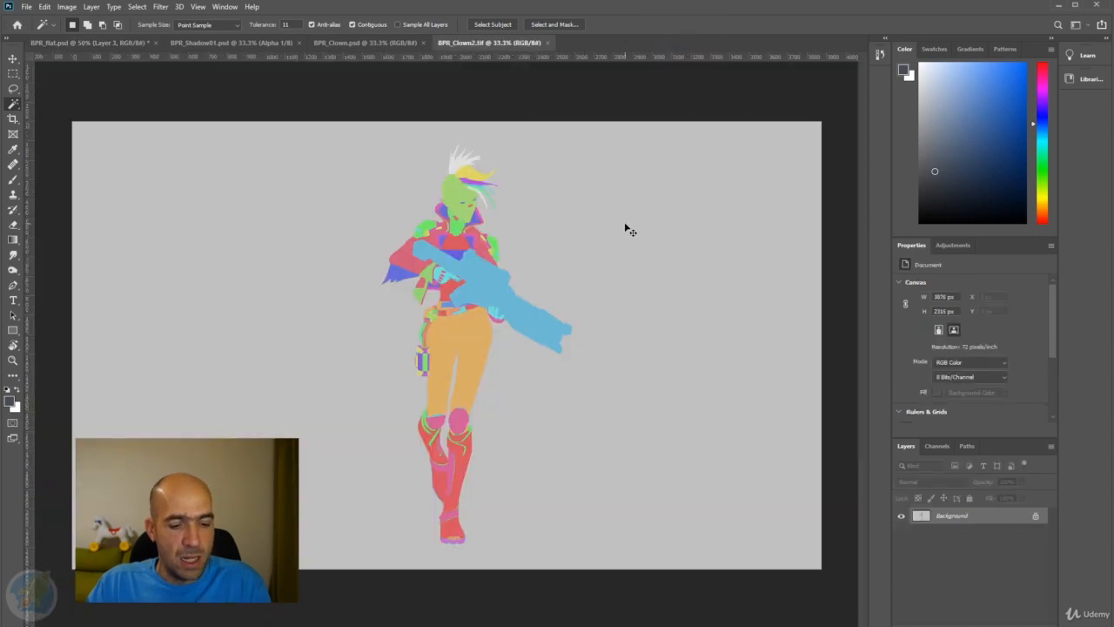
{"action": "left_click", "coordinate": [122, 44]}
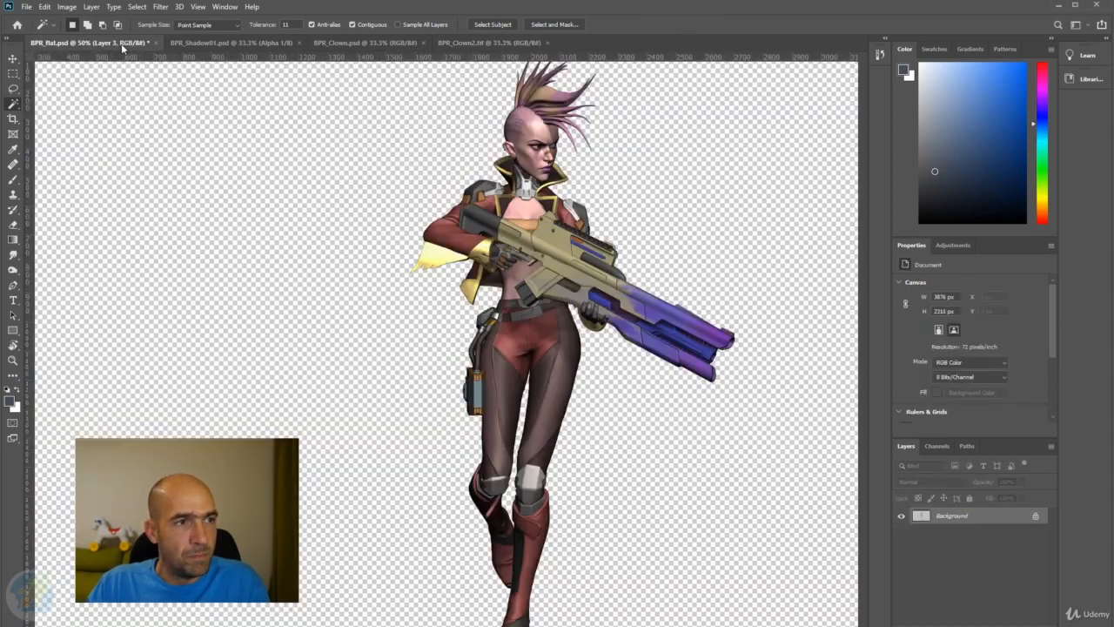
{"action": "key", "text": "ctrl+v"}
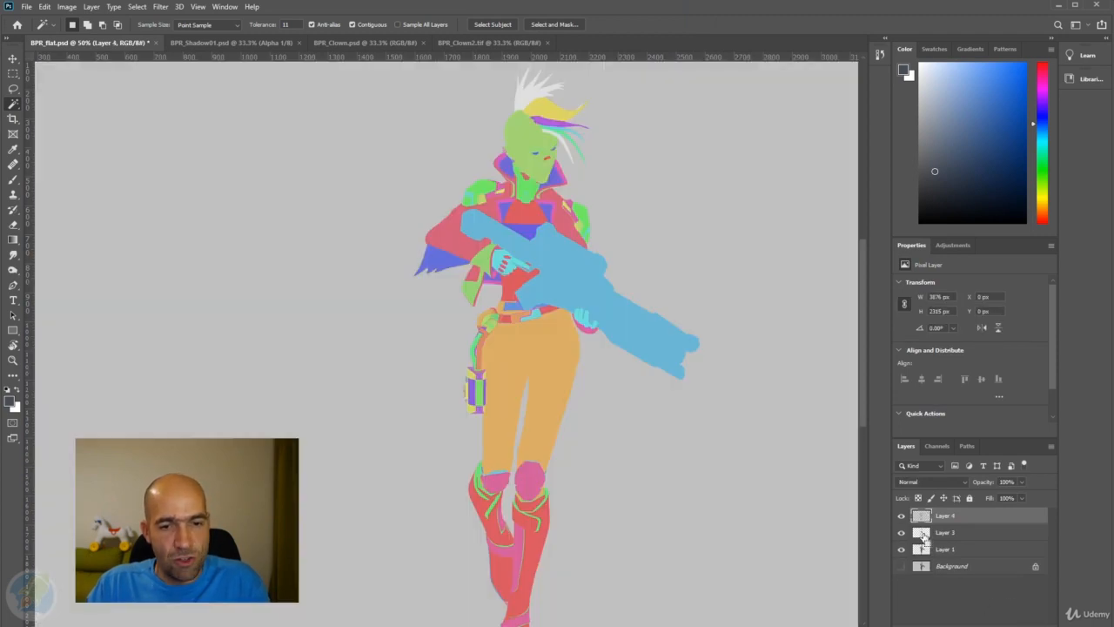
- Load Layer 3's outline as a selection to check the pasted clown pass's alignment, and delete the pasted layer
{"action": "left_click", "coordinate": [922, 533], "text": "ctrl"}
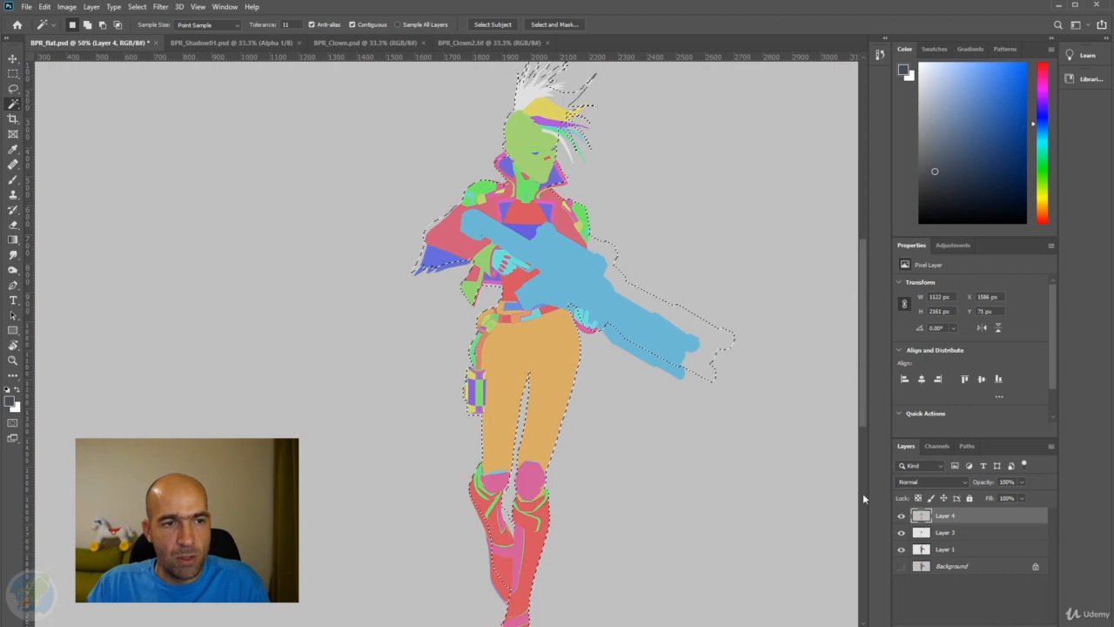
{"action": "key", "text": "ctrl+minus"}
{"action": "left_click_drag", "start_coordinate": [547, 276], "coordinate": [577, 236]}
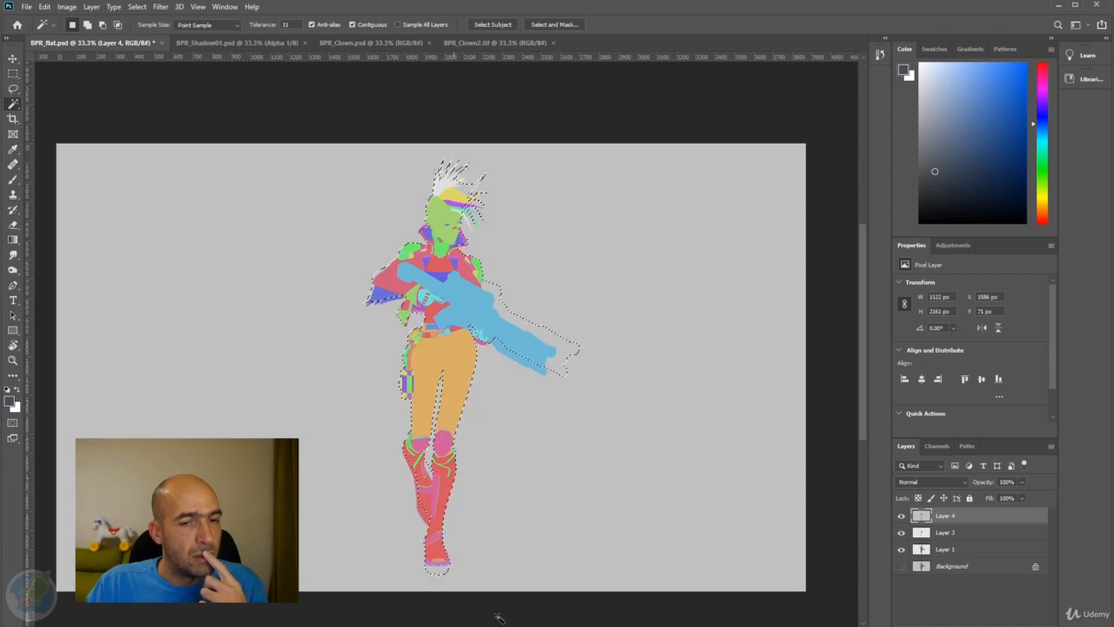
{"action": "left_click_drag", "start_coordinate": [959, 520], "coordinate": [1036, 626]}
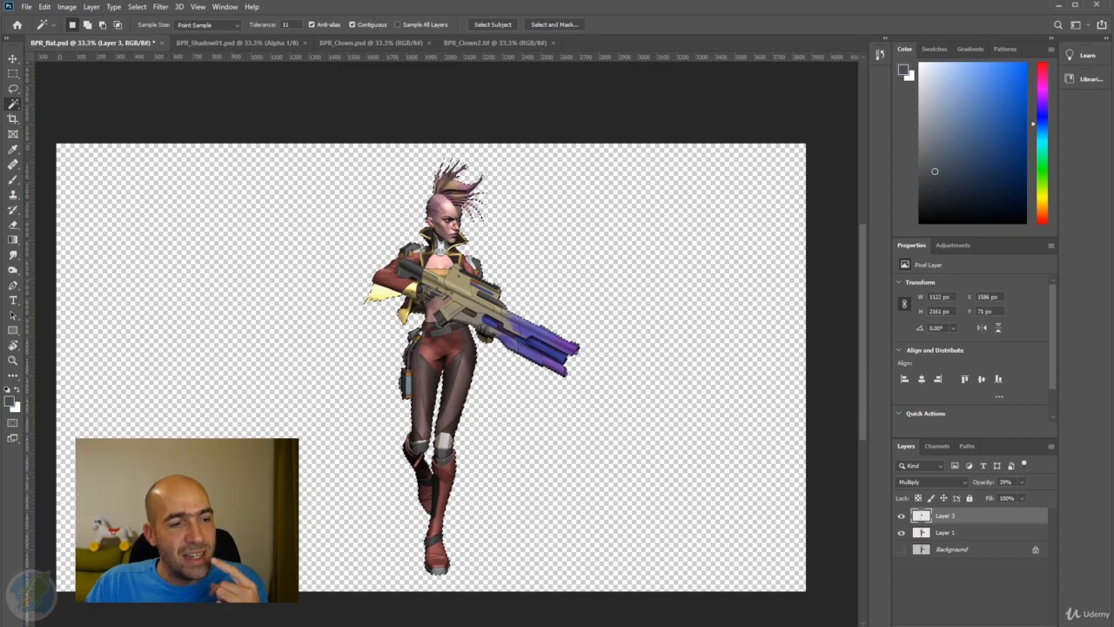
- Switch to ZBrush and try camera focal lengths of 50 mm and 85 mm on the character
{"action": "key", "text": "alt+Tab"}
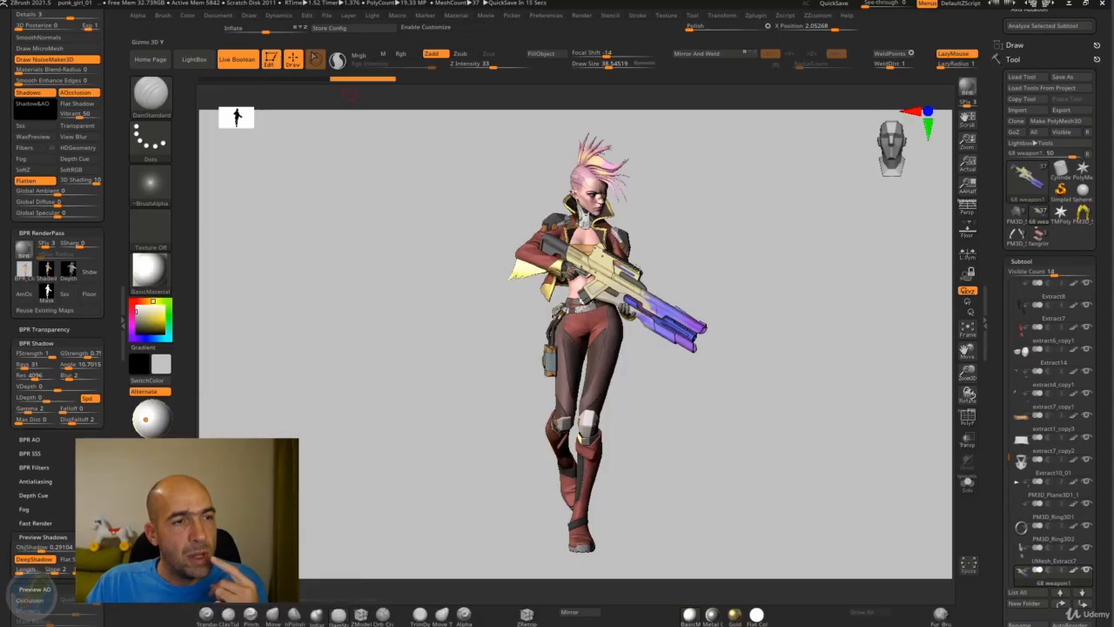
{"action": "left_click", "coordinate": [276, 18]}
{"action": "left_click", "coordinate": [249, 16]}
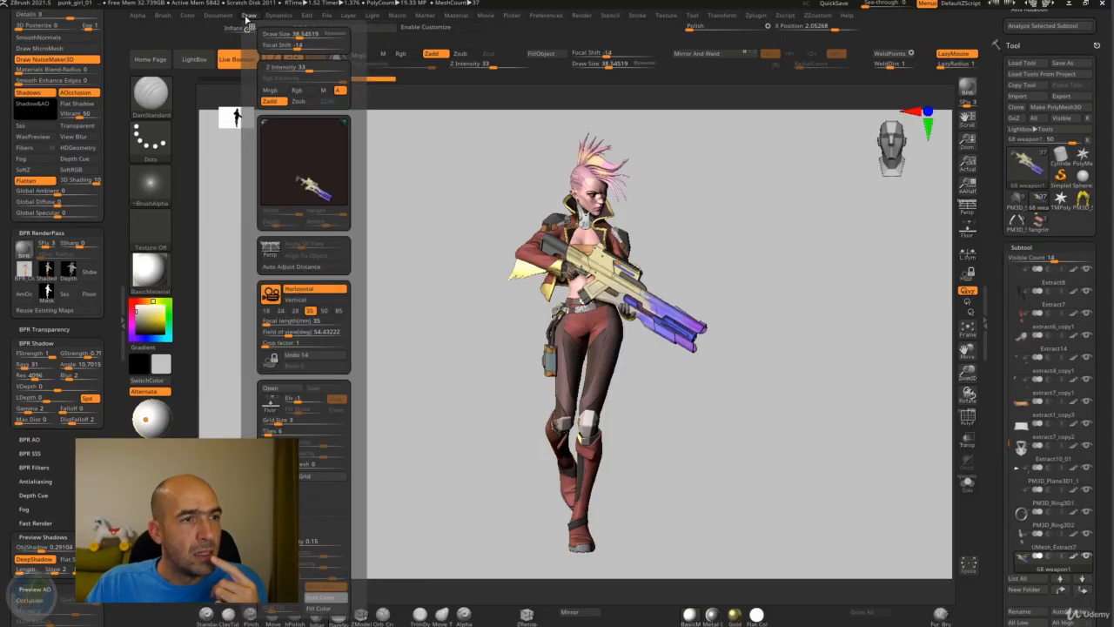
{"action": "left_click", "coordinate": [325, 312]}
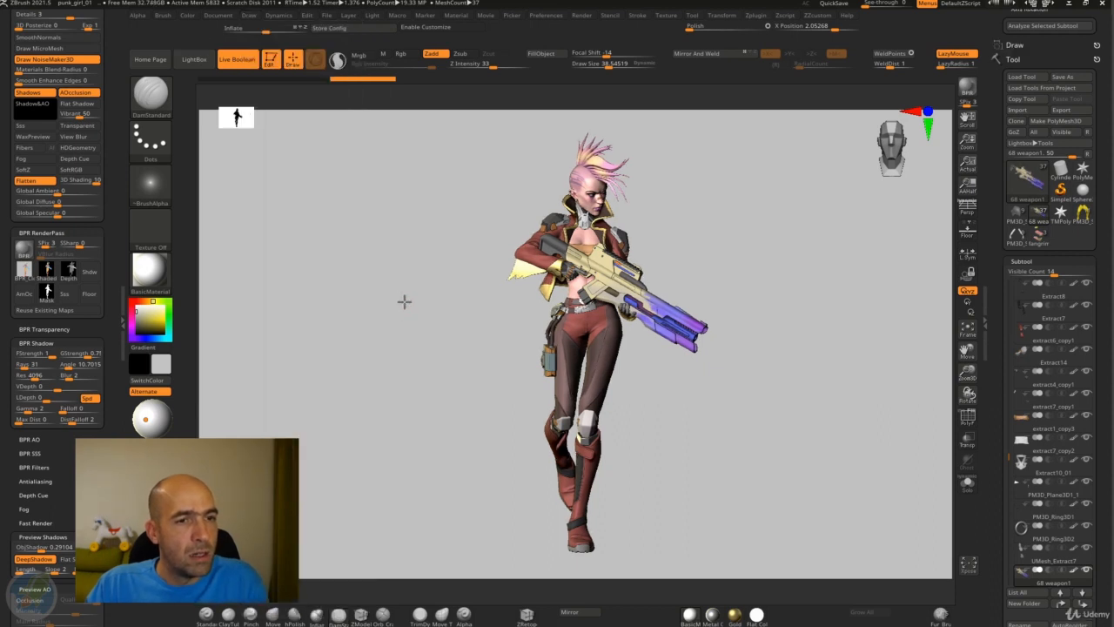
{"action": "key", "text": "shift"}
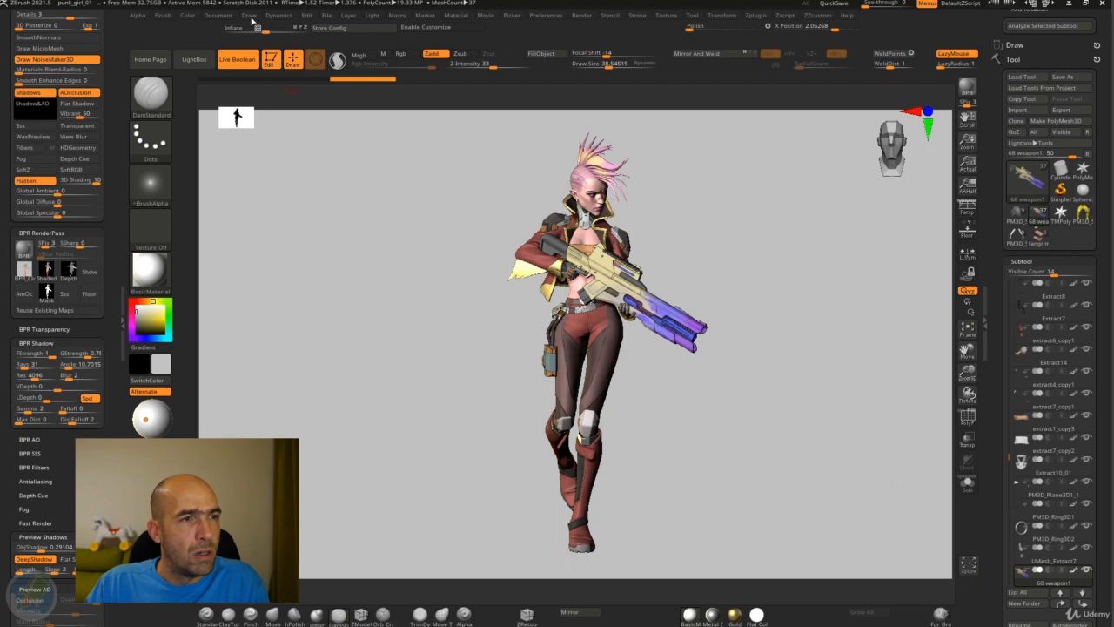
{"action": "left_click", "coordinate": [248, 17]}
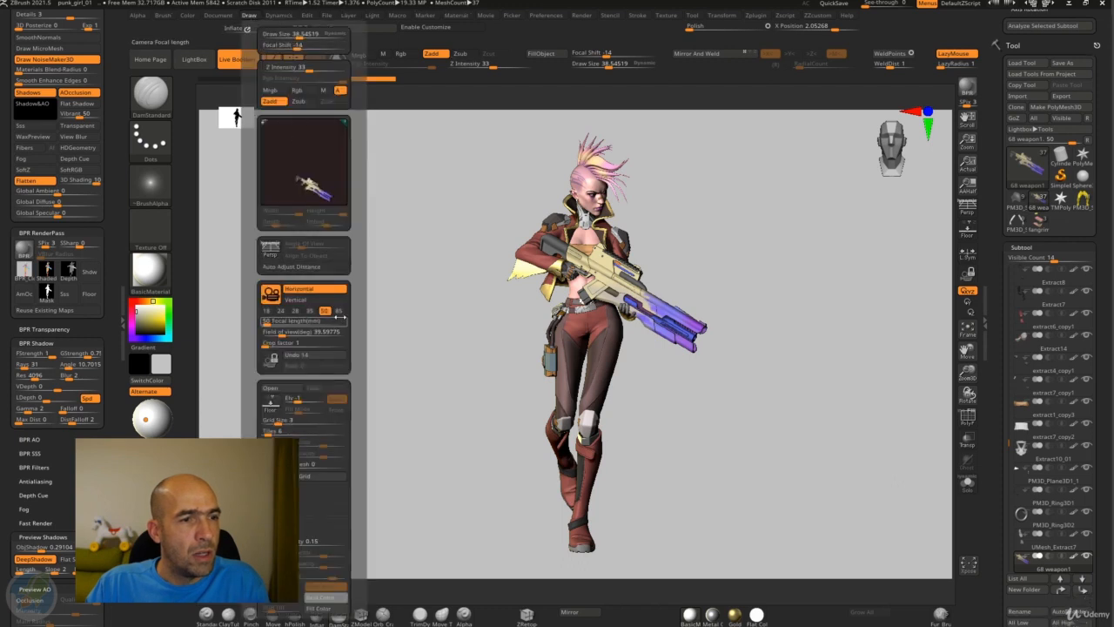
{"action": "key", "text": "shift"}
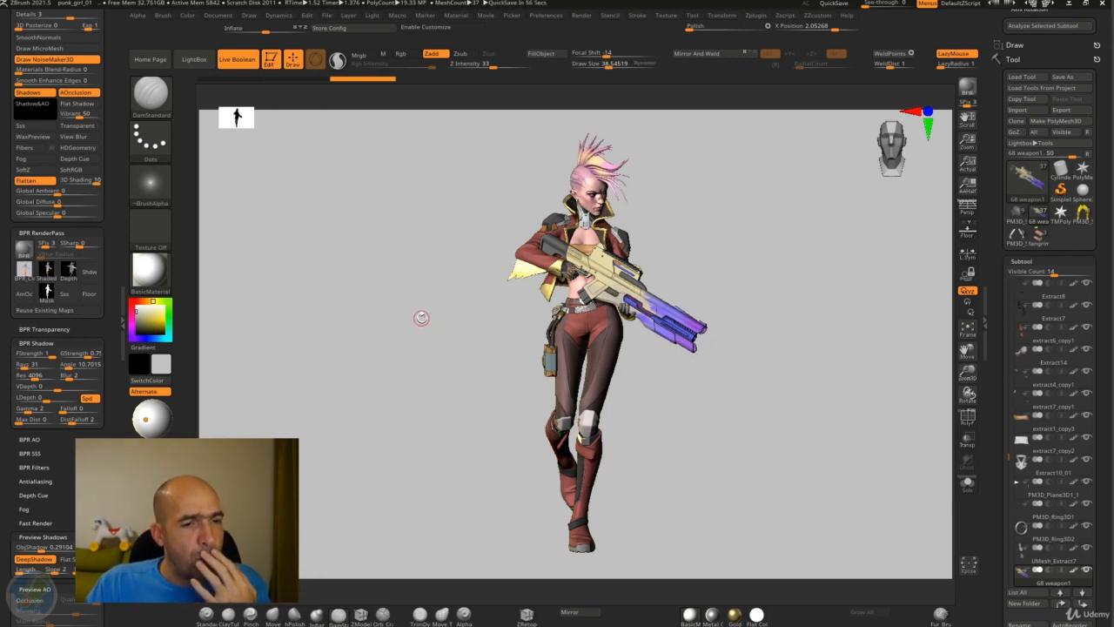
- Try the 18 mm camera focal length and set it back to 85 mm
{"action": "left_click_drag", "start_coordinate": [427, 317], "coordinate": [435, 314]}
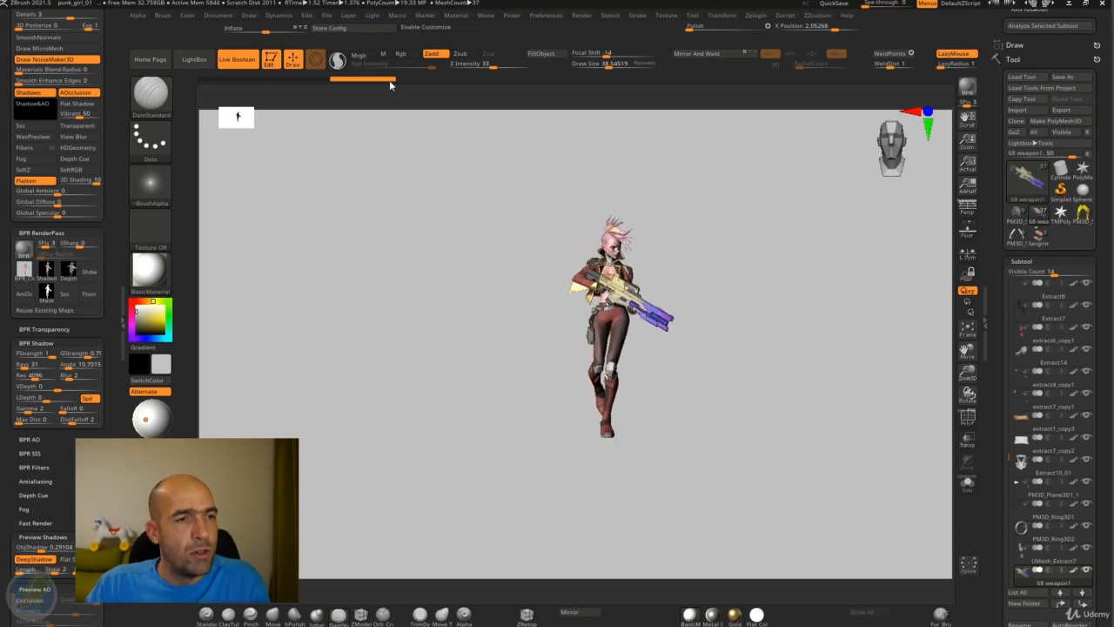
{"action": "left_click", "coordinate": [304, 16]}
{"action": "left_click", "coordinate": [219, 15]}
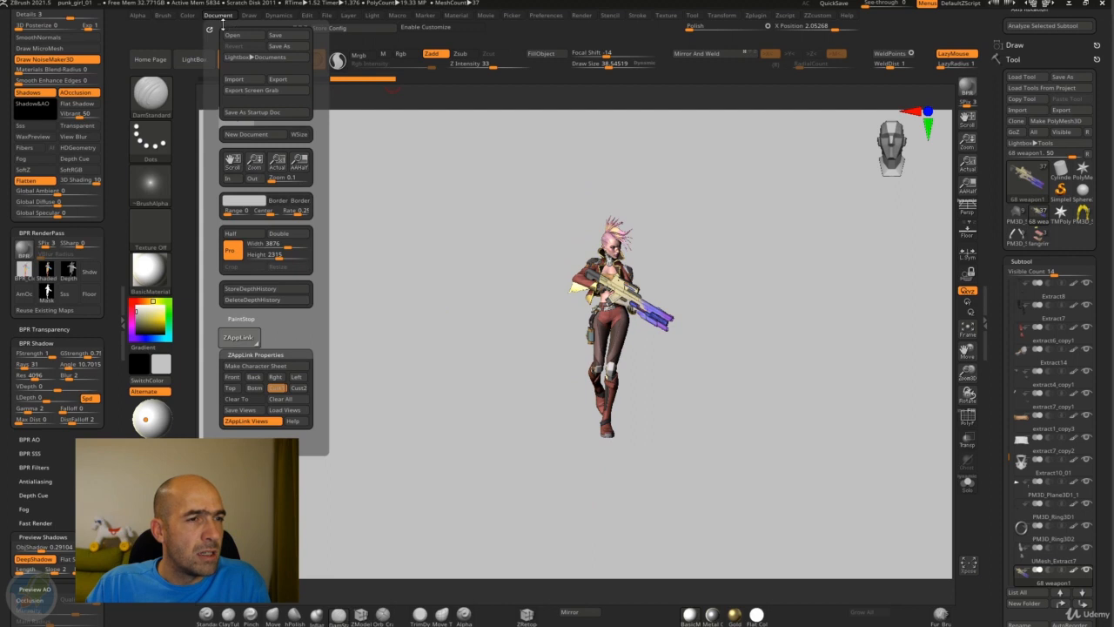
{"action": "left_click", "coordinate": [250, 17]}
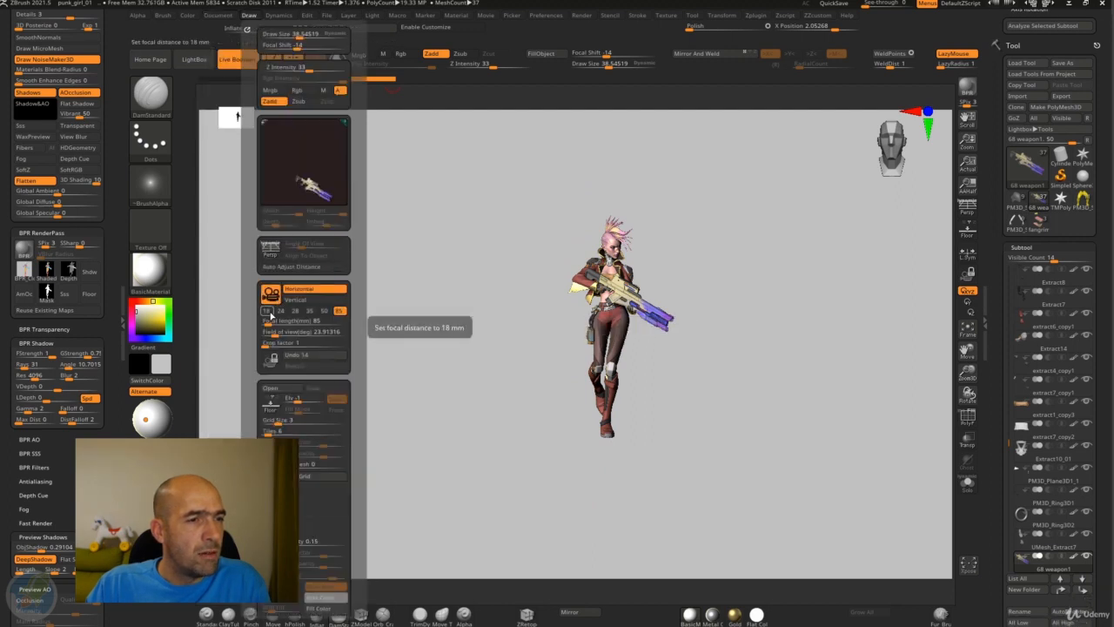
{"action": "left_click", "coordinate": [269, 311]}
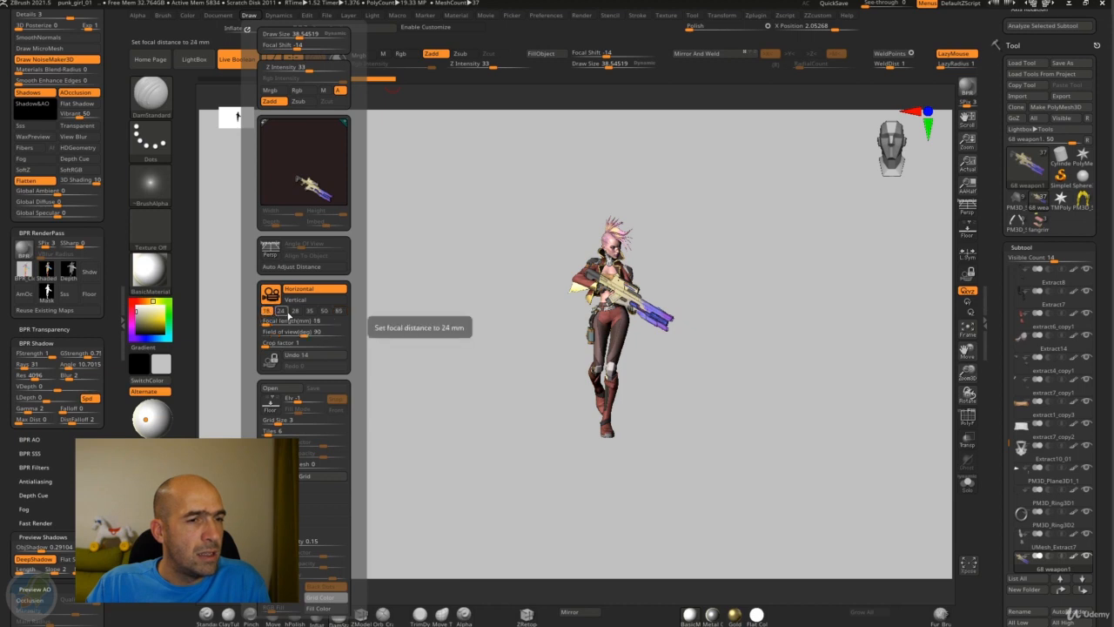
{"action": "left_click", "coordinate": [340, 312]}
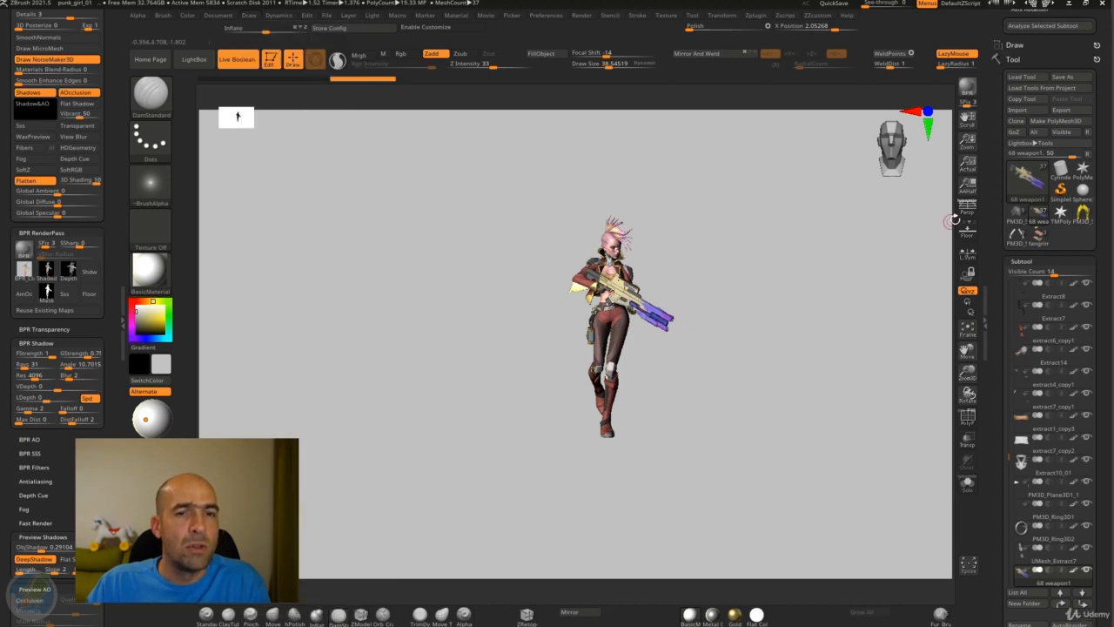
- Recall the stored Cust1 ZAppLink view of the character and turn on perspective
{"action": "left_click", "coordinate": [250, 15]}
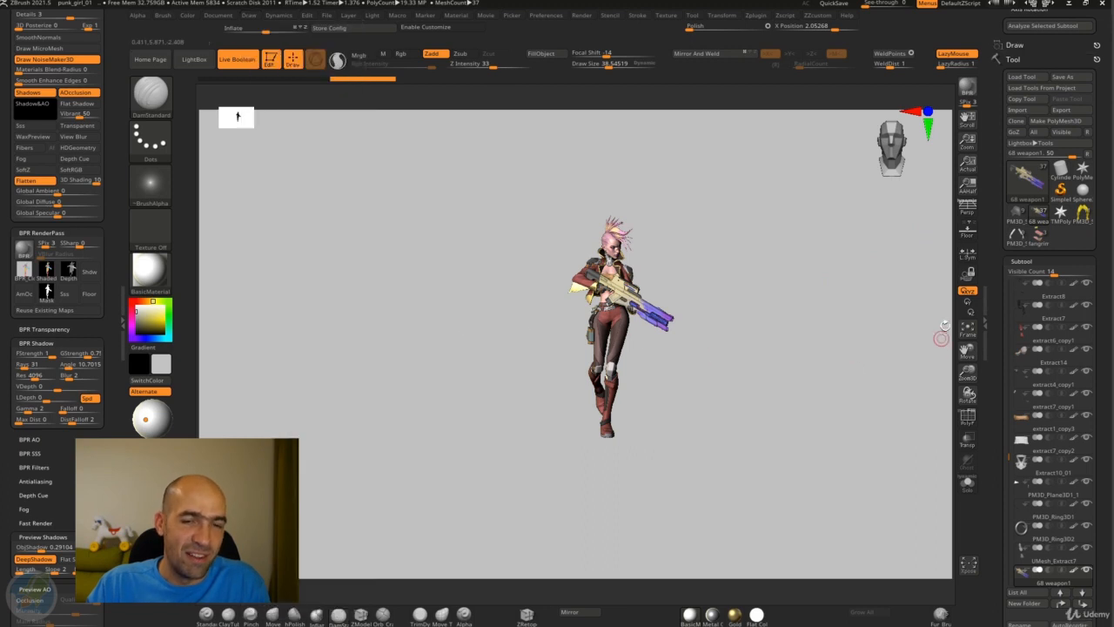
{"action": "left_click", "coordinate": [218, 15]}
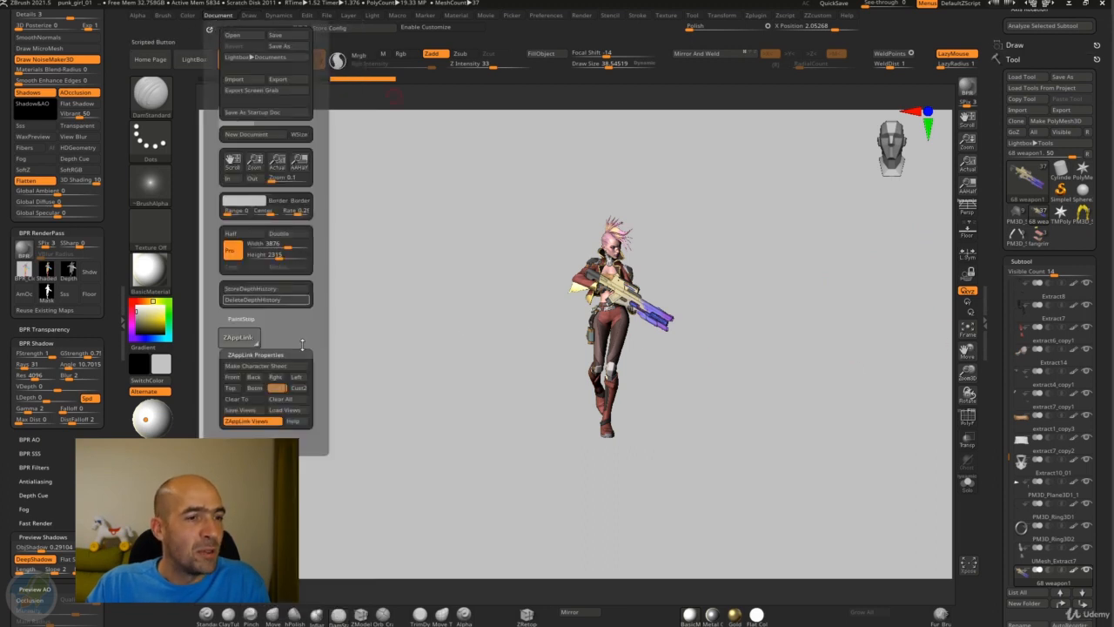
{"action": "left_click", "coordinate": [277, 388]}
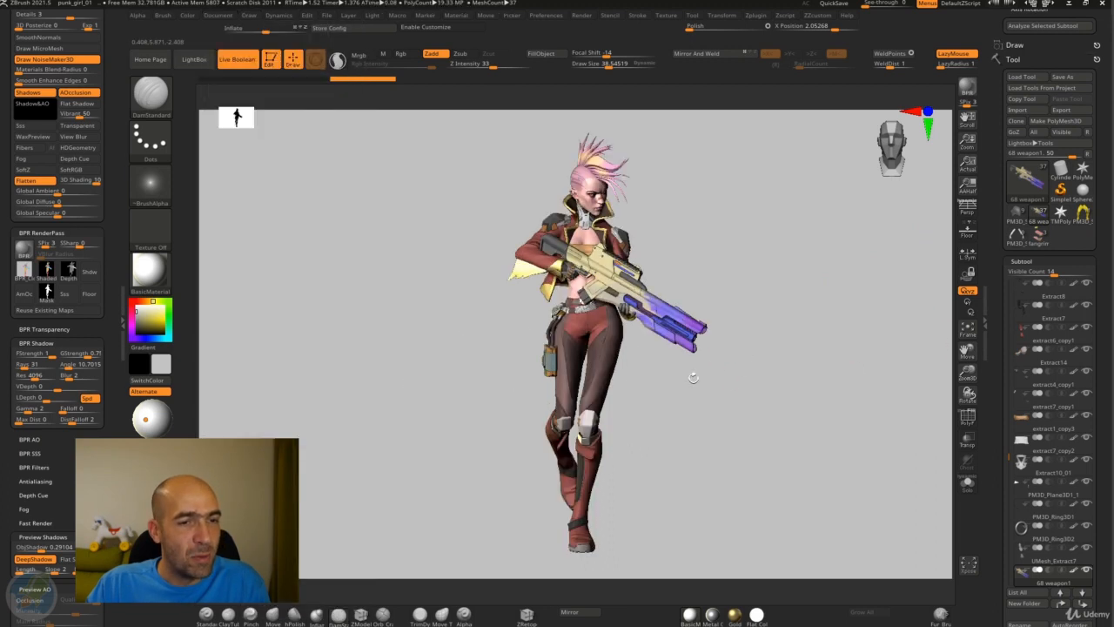
{"action": "left_click", "coordinate": [967, 209]}
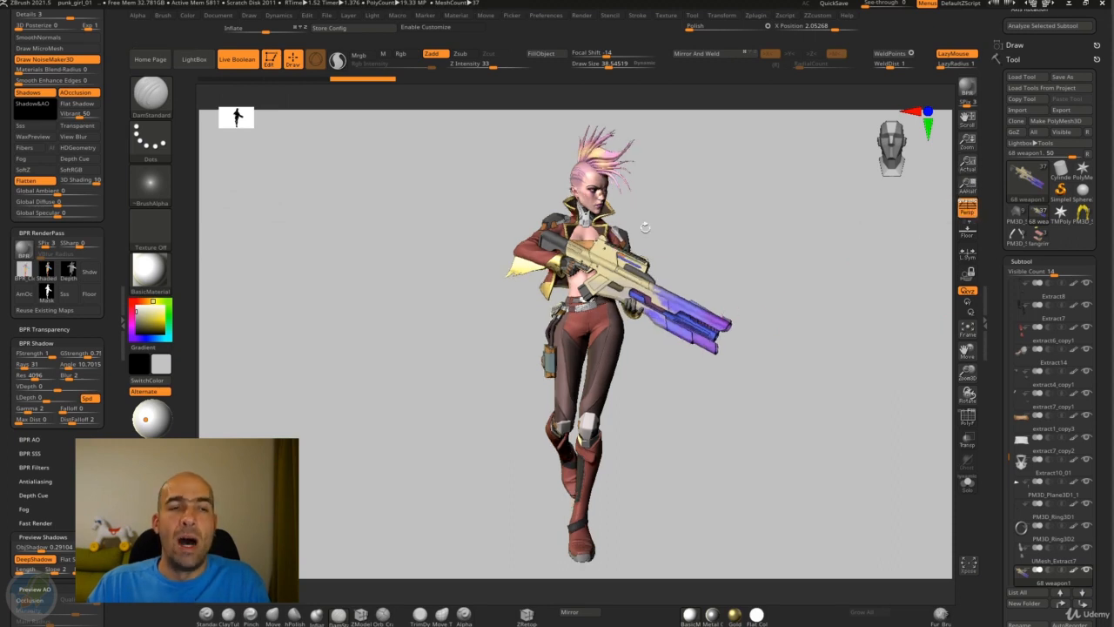
{"action": "left_click", "coordinate": [218, 15]}
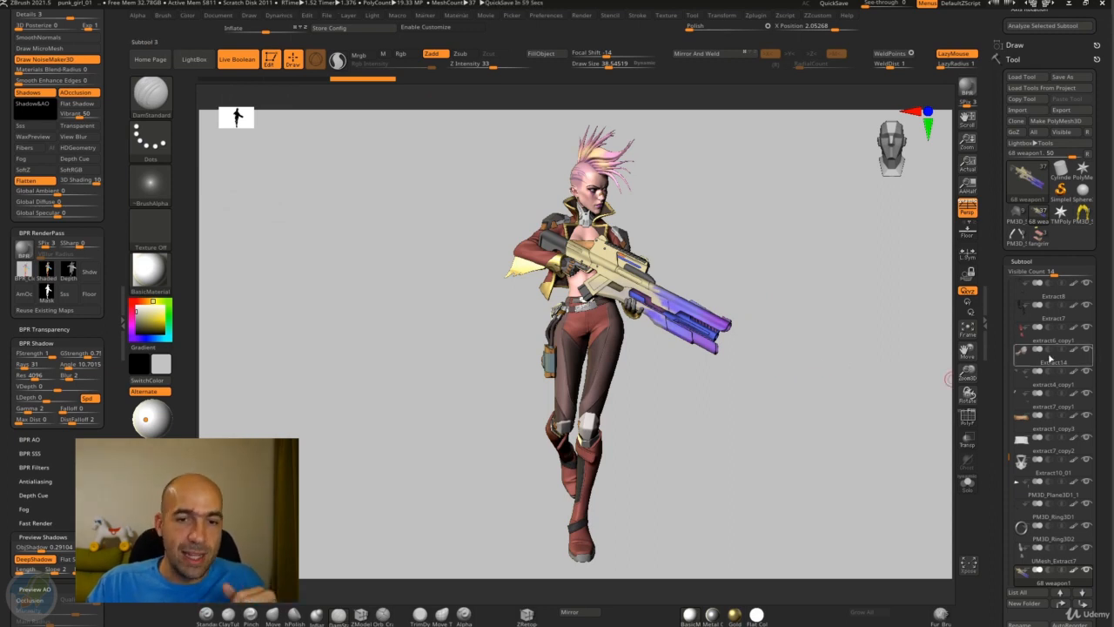
- Turn off painted colour on all subtools, apply the Flat Color material and show the polygroup colours
{"action": "left_click", "coordinate": [1074, 328], "text": "shift"}
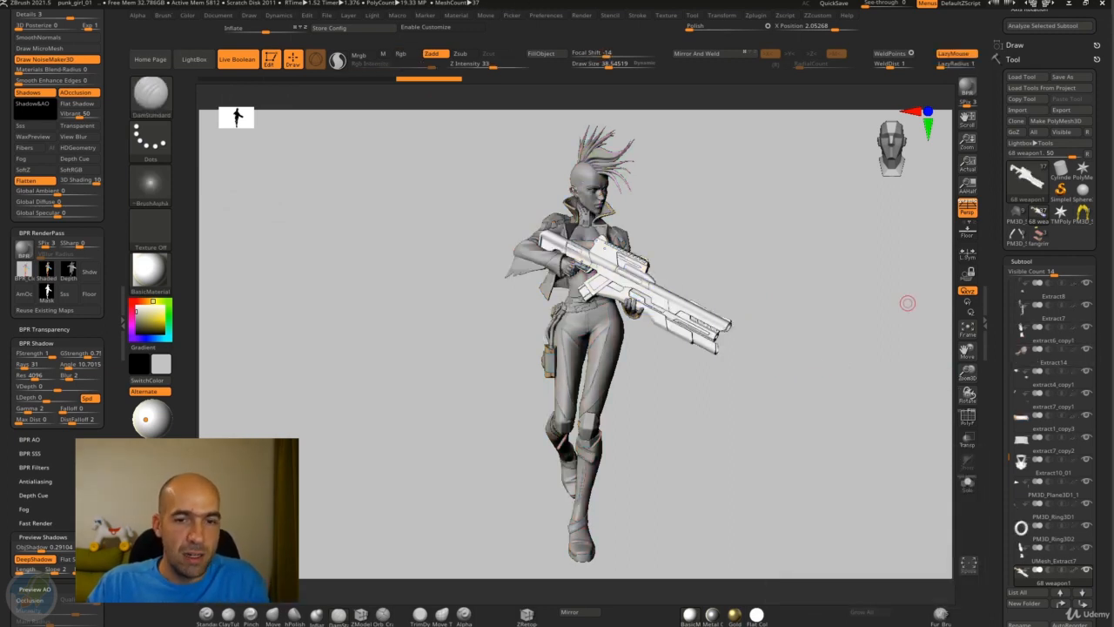
{"action": "mouse_move", "coordinate": [1075, 331]}
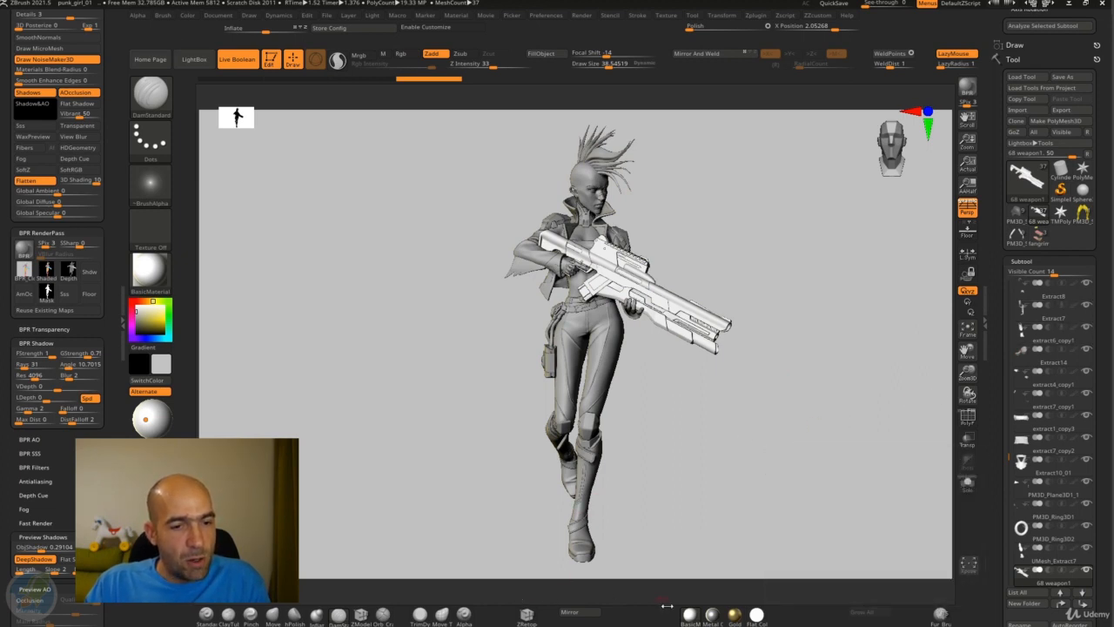
{"action": "left_click", "coordinate": [756, 615]}
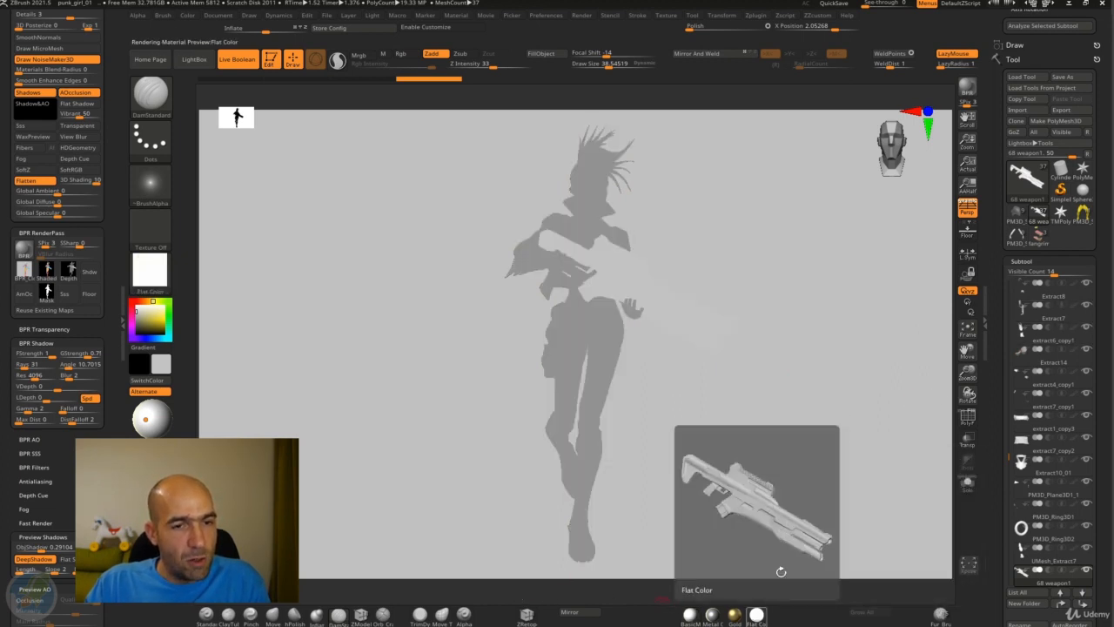
{"action": "left_click", "coordinate": [968, 418]}
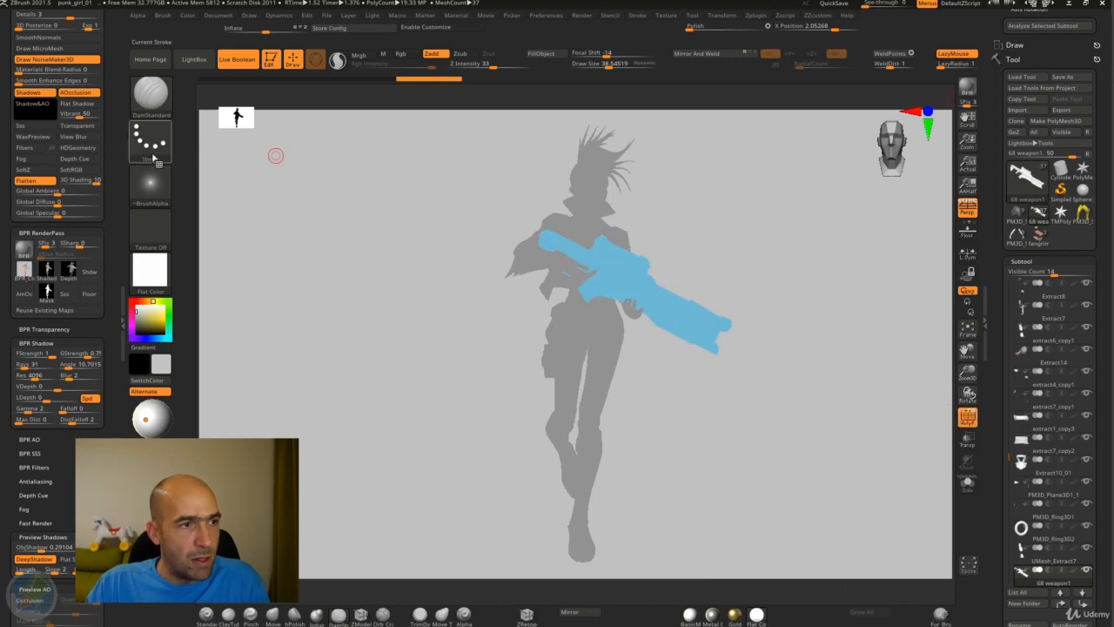
- Disable Shadows and AOcclusion and run a new BPR render of the clown pass in perspective view
{"action": "left_click", "coordinate": [48, 92]}
{"action": "left_click", "coordinate": [77, 93]}
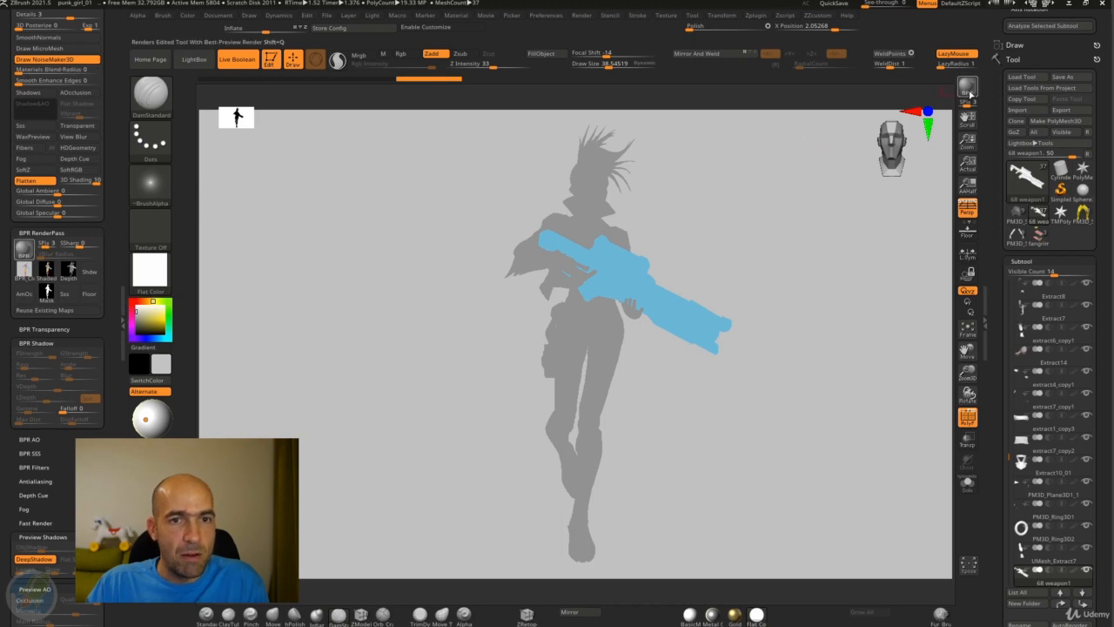
{"action": "left_click", "coordinate": [967, 87]}
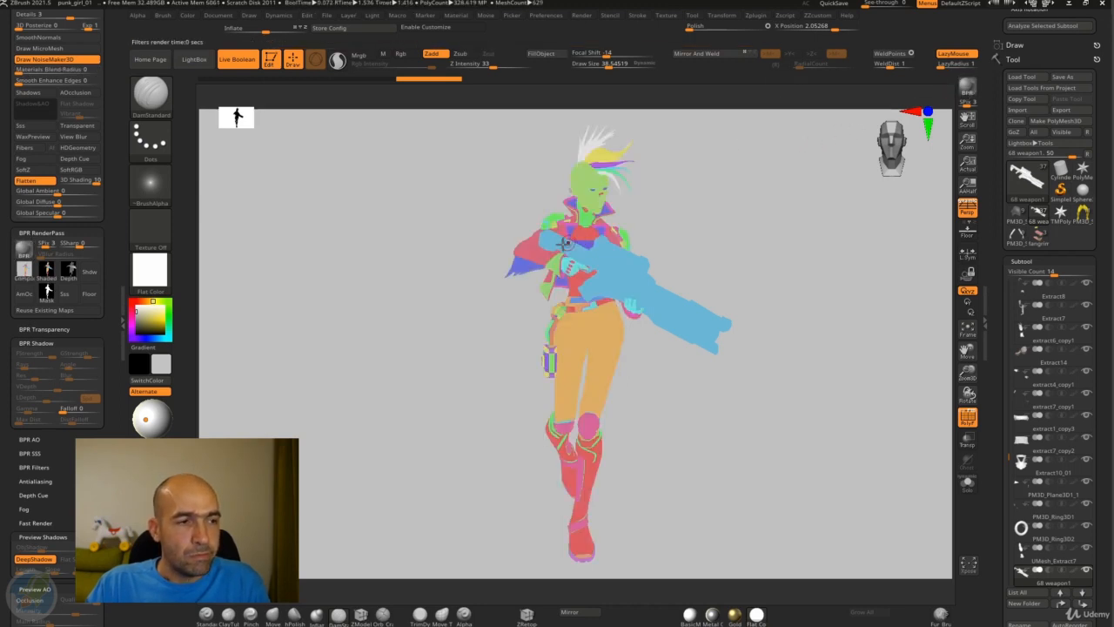
- Export the composite render pass to the Render folder as BPR_Clown2.tif, replacing the existing file
{"action": "left_click", "coordinate": [24, 270]}
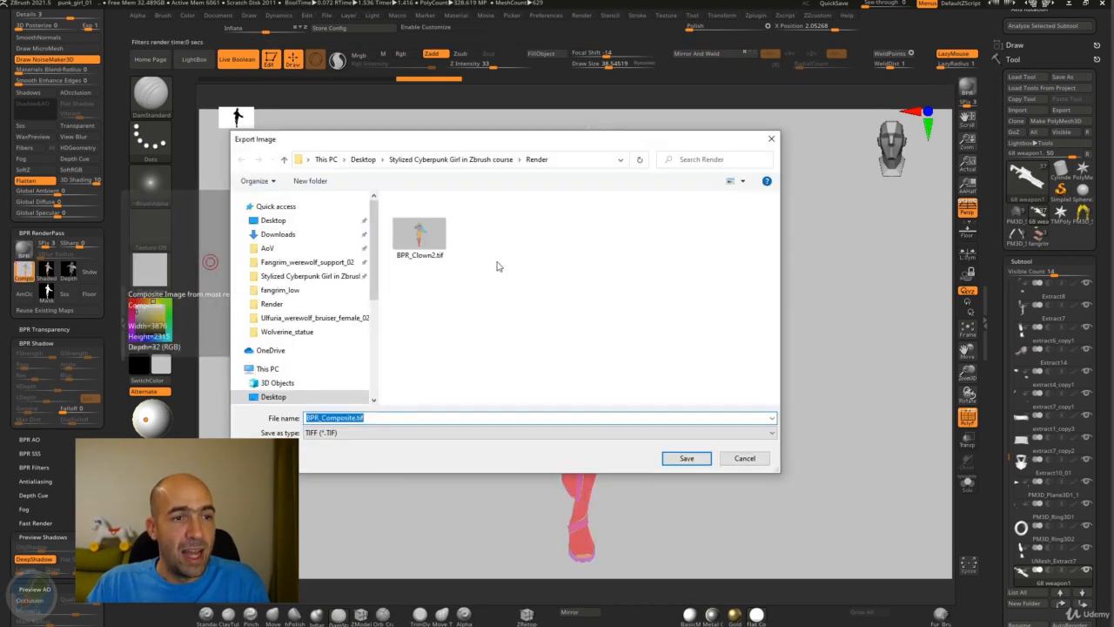
{"action": "left_click", "coordinate": [435, 235]}
{"action": "left_click", "coordinate": [701, 458]}
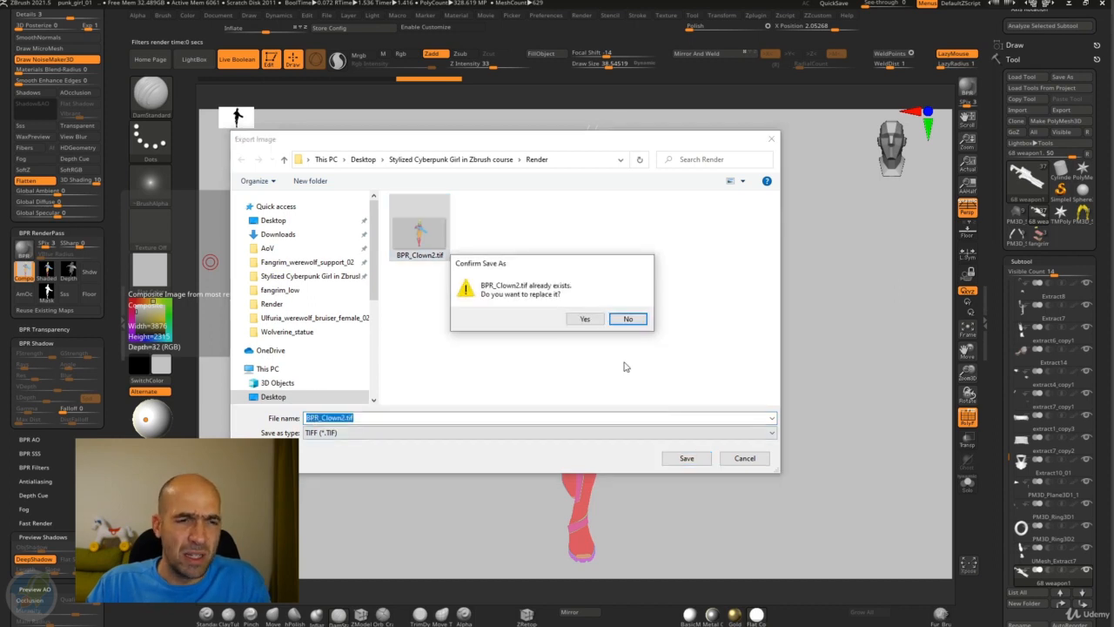
{"action": "left_click", "coordinate": [586, 319]}
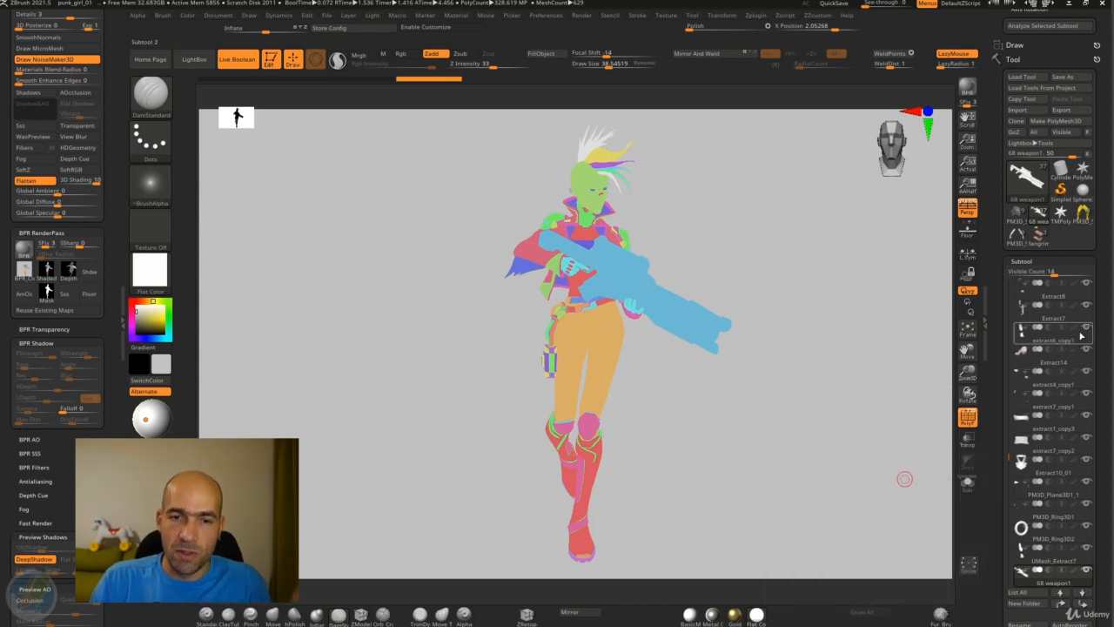
- Turn painted colour back on for all subtools, apply BasicMaterial and turn off the polyframe display
{"action": "left_click", "coordinate": [1074, 372], "text": "shift"}
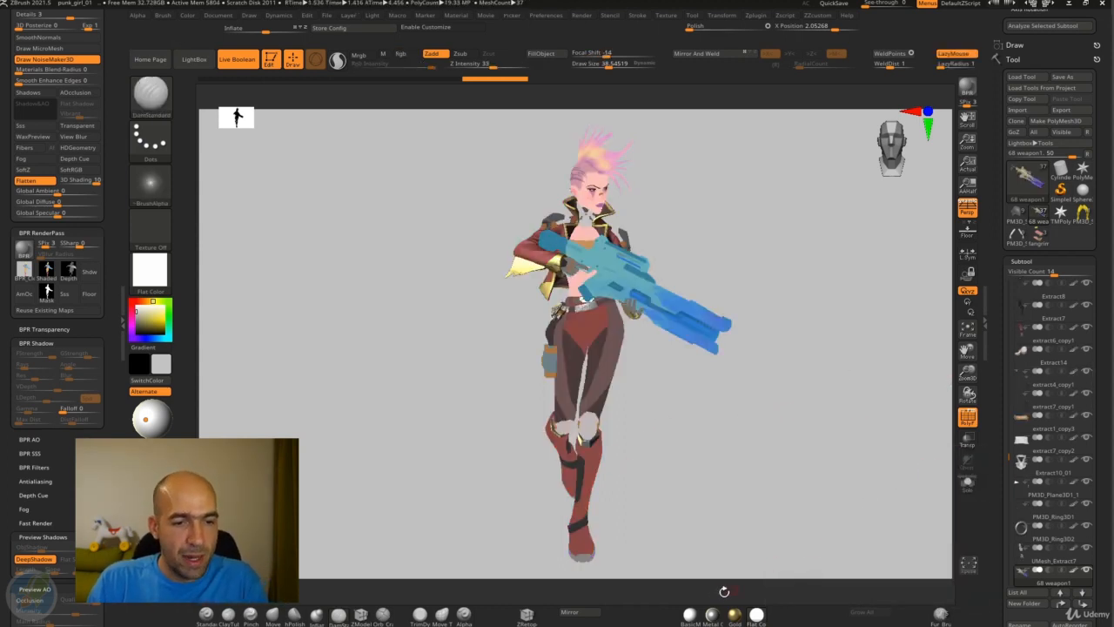
{"action": "left_click", "coordinate": [689, 614]}
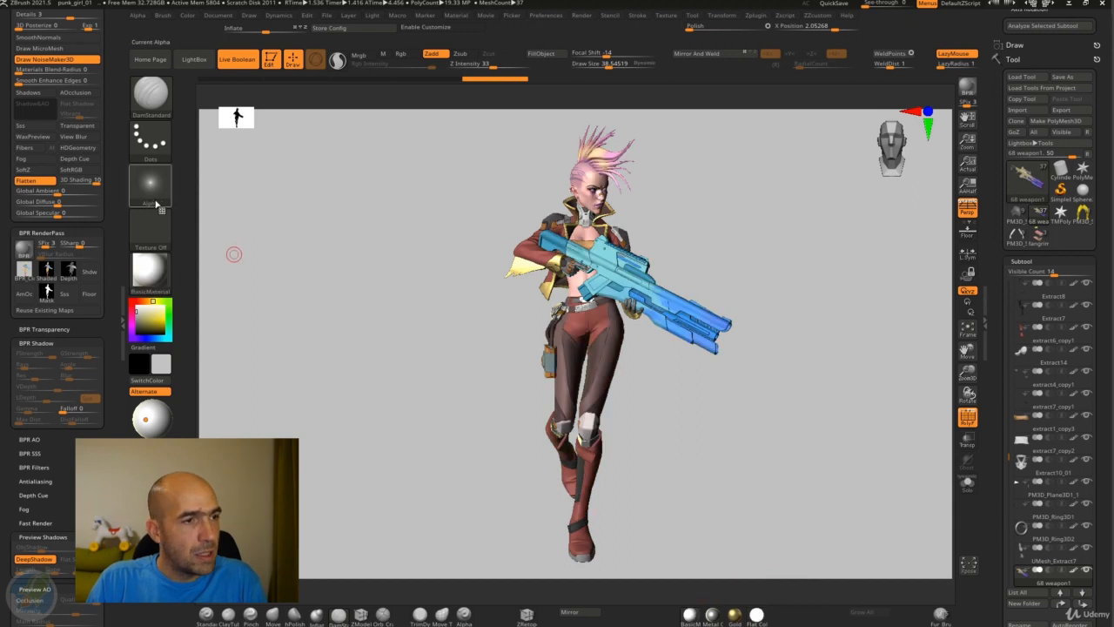
{"action": "left_click", "coordinate": [967, 417]}
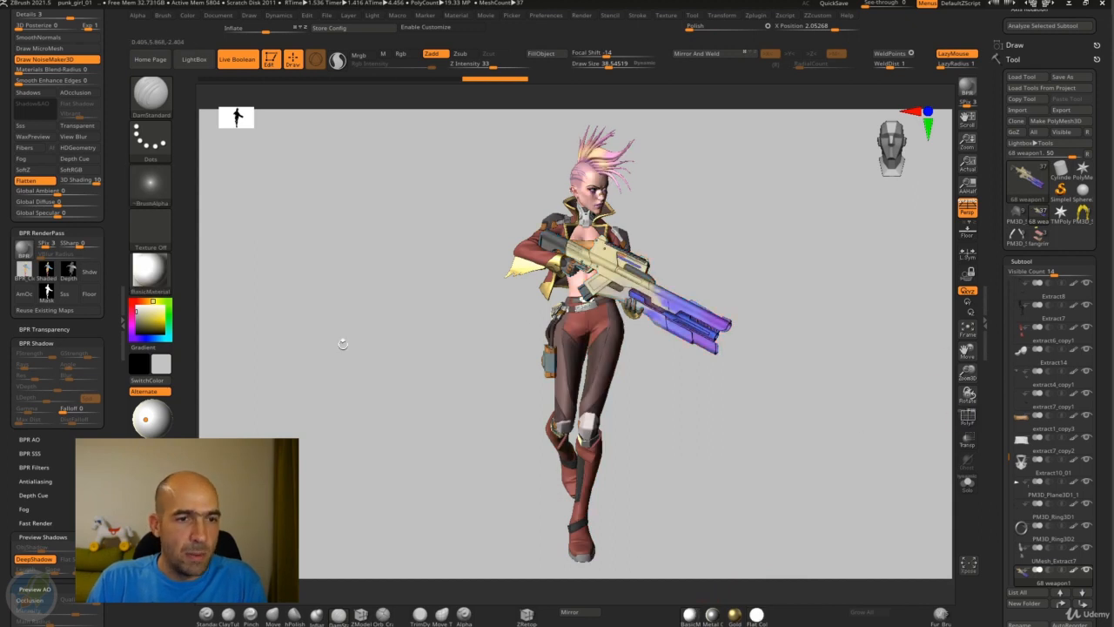
{"action": "left_click", "coordinate": [968, 418]}
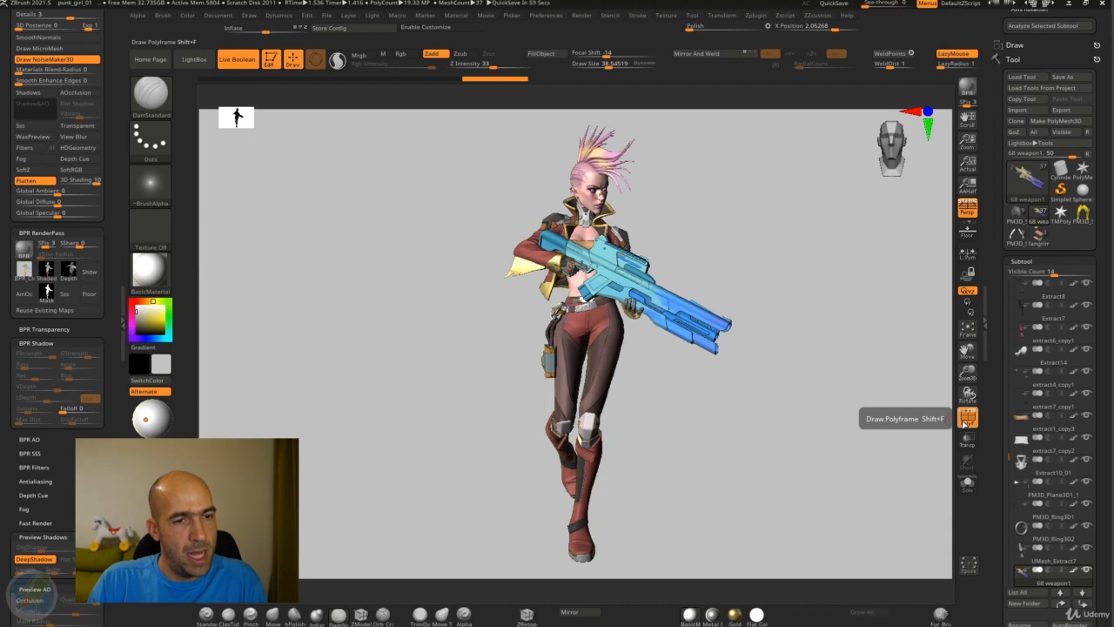
{"action": "left_click", "coordinate": [967, 420]}
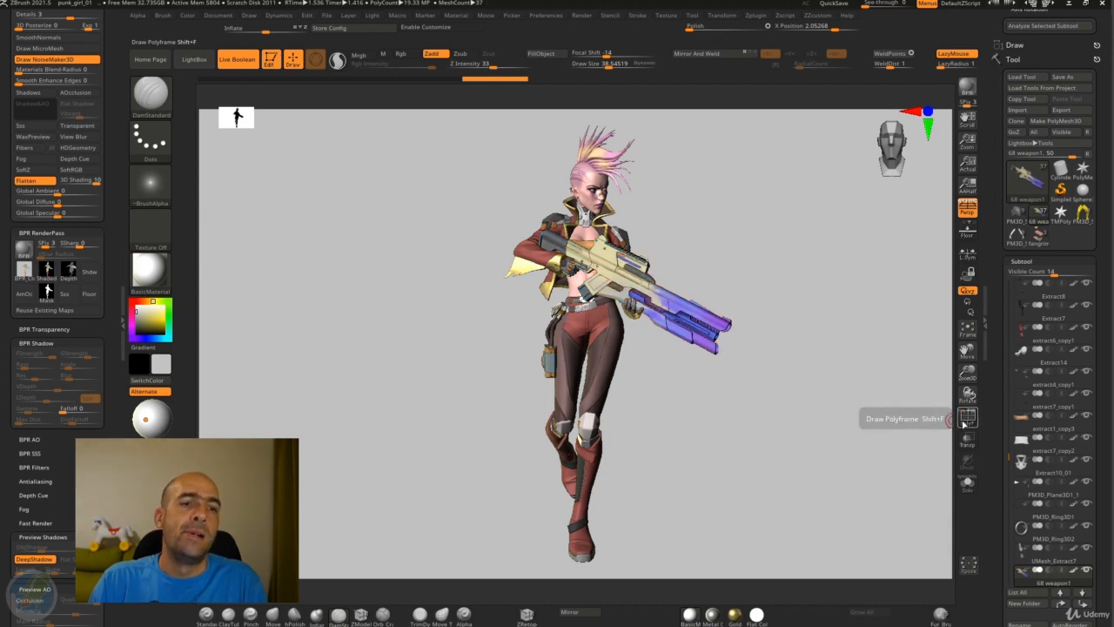
{"action": "left_click", "coordinate": [967, 420]}
{"action": "left_click", "coordinate": [967, 419]}
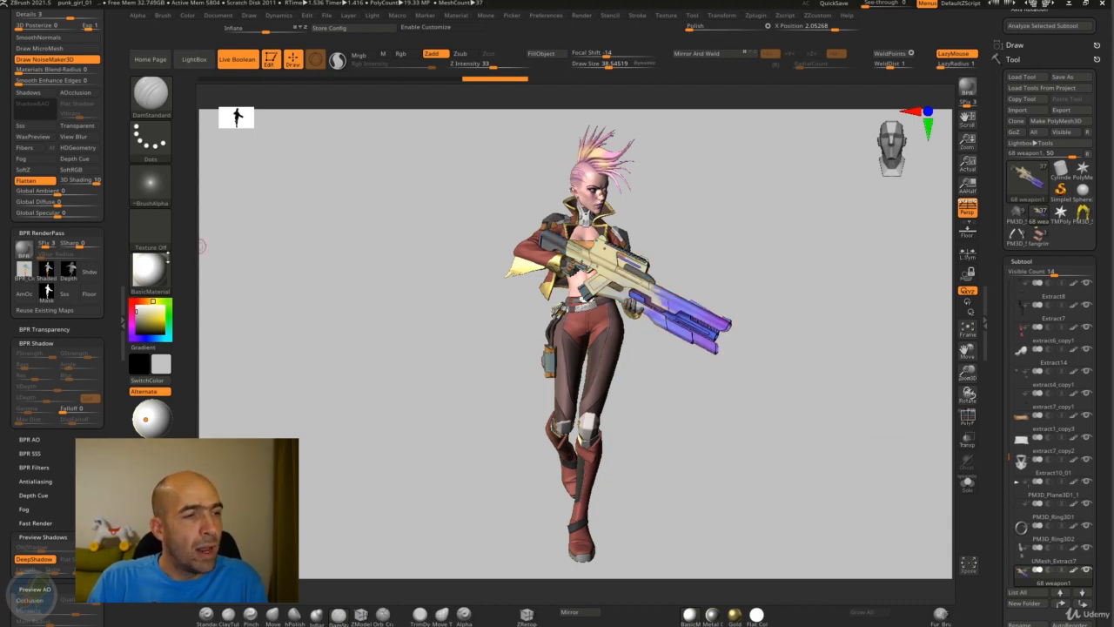
- Switch the Shadows and AOcclusion render properties back on
{"action": "left_click", "coordinate": [39, 190]}
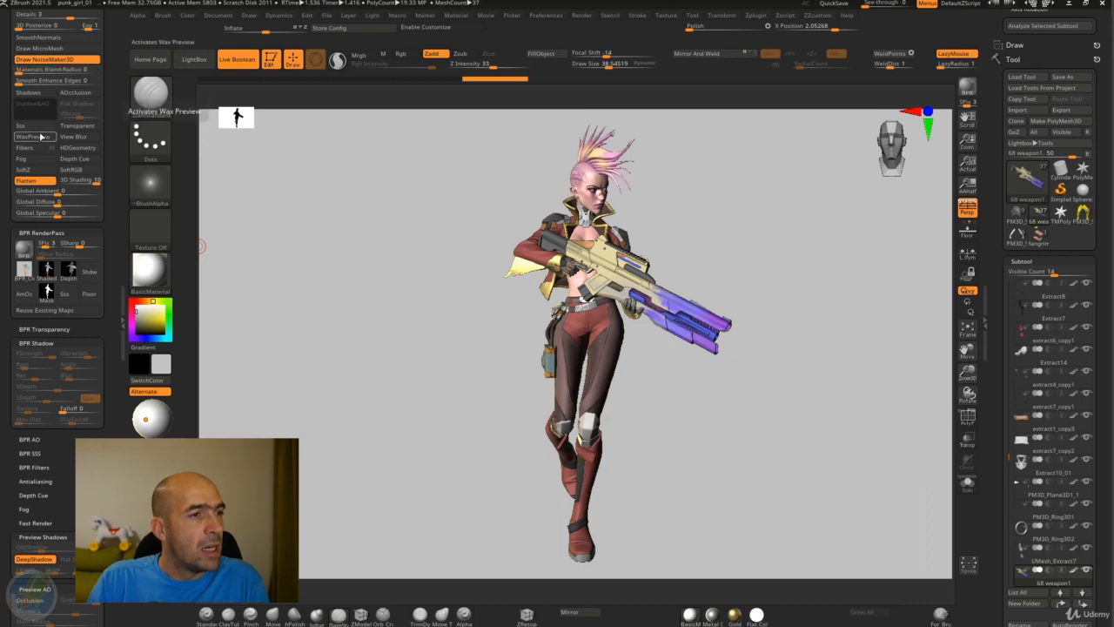
{"action": "left_click", "coordinate": [36, 92]}
{"action": "left_click", "coordinate": [45, 94]}
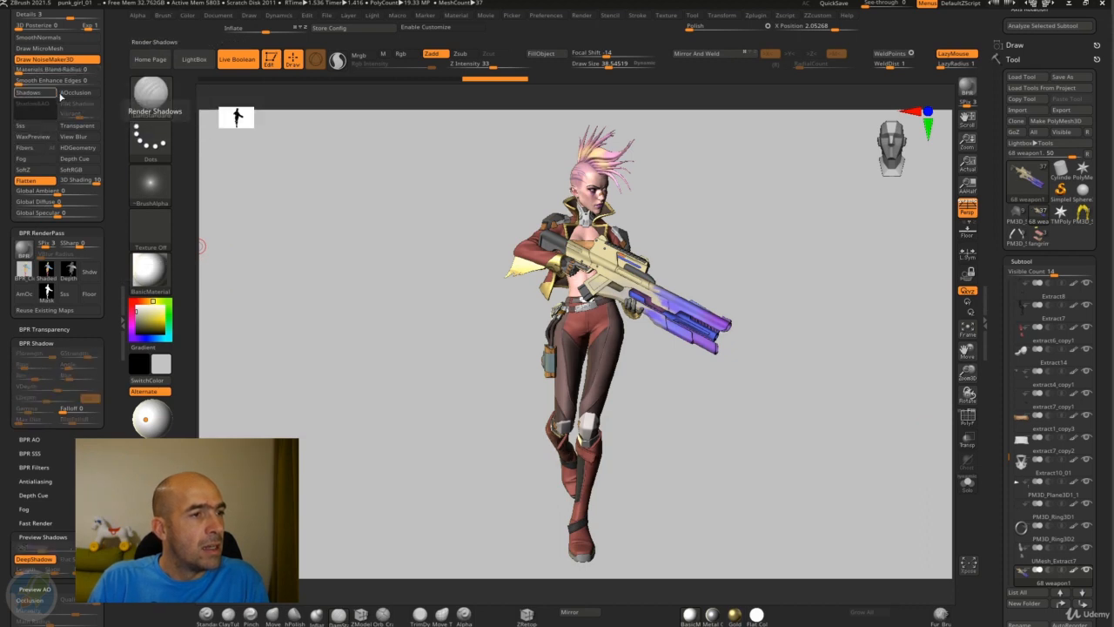
{"action": "left_click", "coordinate": [75, 92]}
{"action": "left_click", "coordinate": [40, 92]}
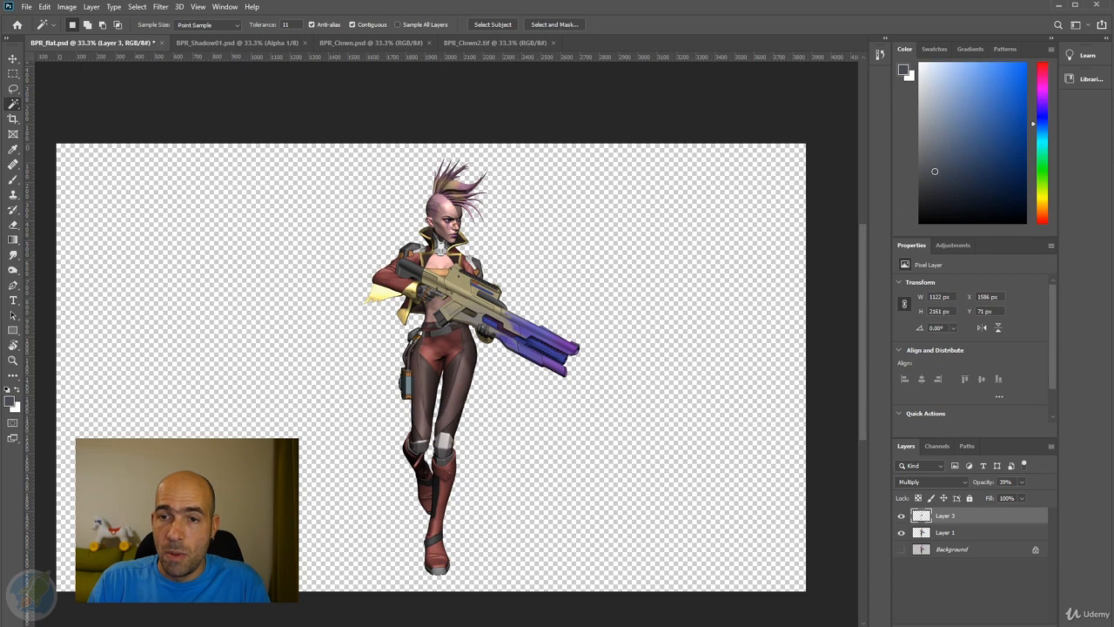
- Switch to Photoshop, open the re-rendered BPR_Clown2.tif and bring its image into BPR_flat.psd as the topmost layer
{"action": "left_click_drag", "start_coordinate": [784, 63], "coordinate": [694, 50]}
{"action": "left_click", "coordinate": [586, 231]}
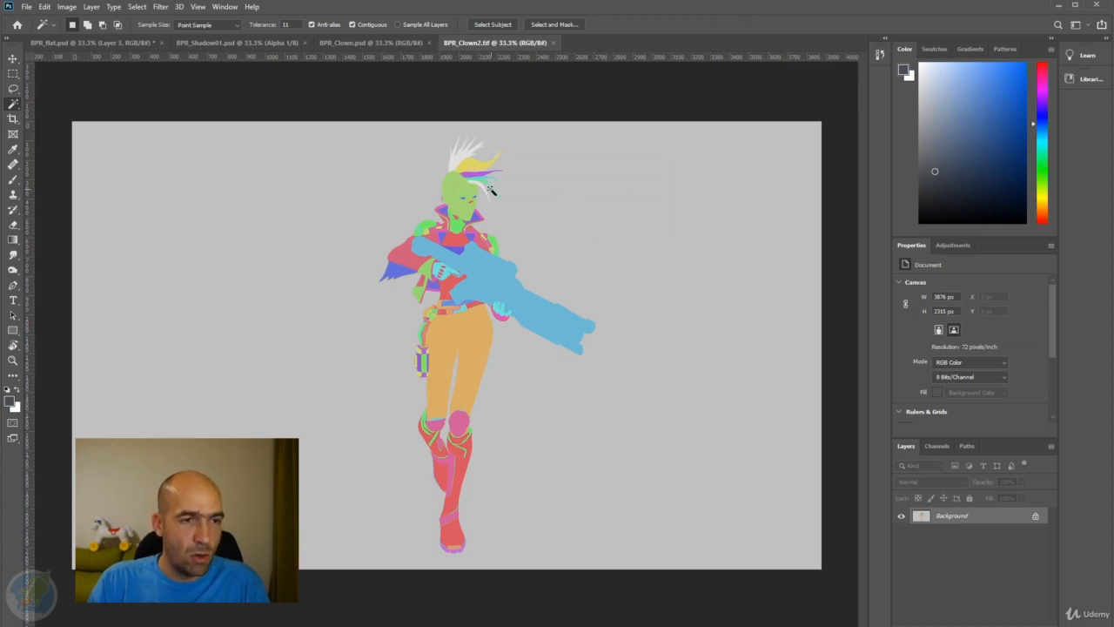
{"action": "key", "text": "v"}
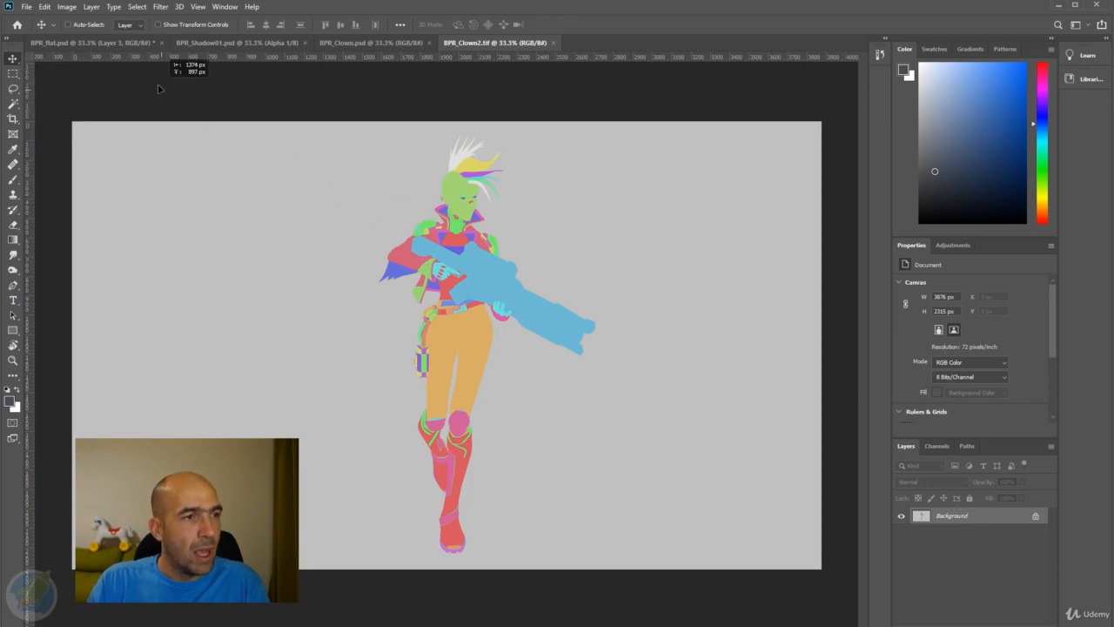
{"action": "left_click", "coordinate": [137, 44]}
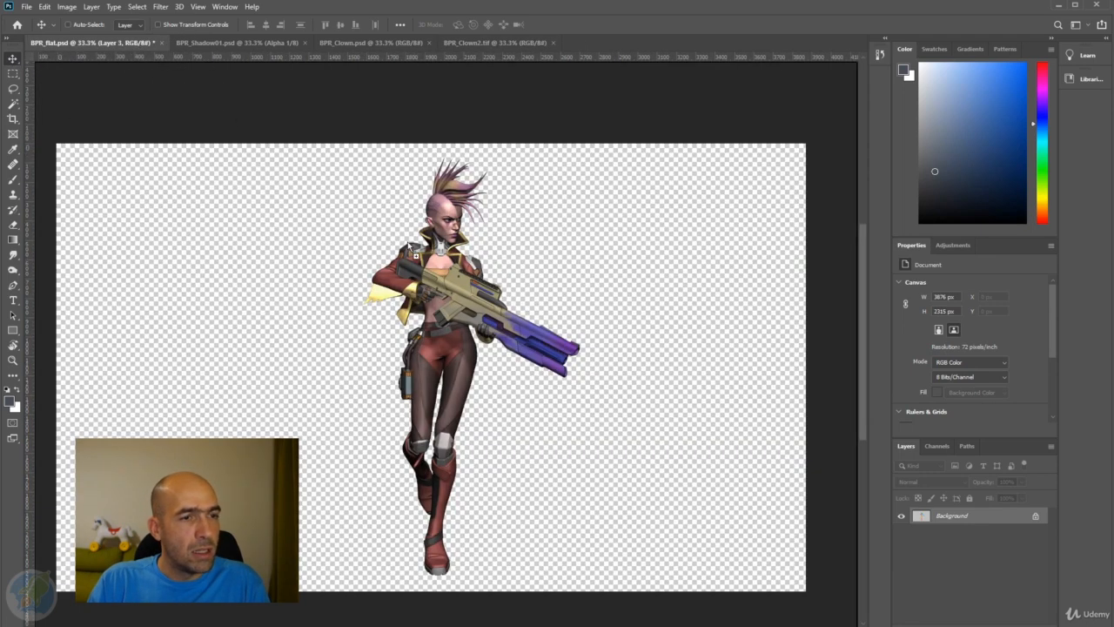
{"action": "left_click_drag", "start_coordinate": [408, 243], "coordinate": [407, 242]}
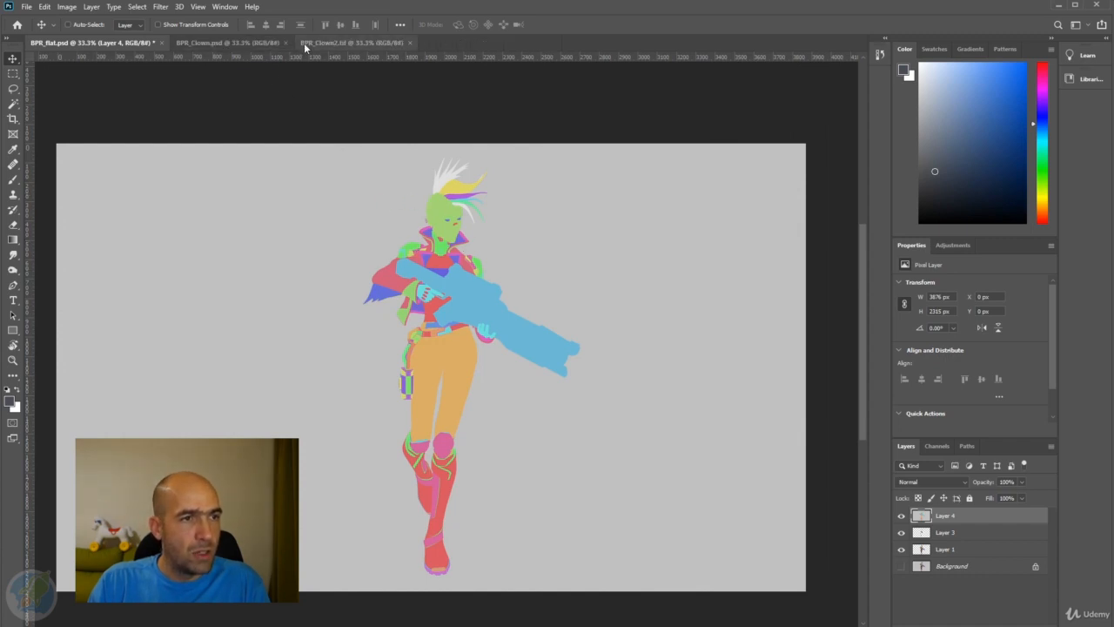
- Close the BPR_Clown2.tif and BPR_Clown.psd documents, keeping only BPR_flat.psd open
{"action": "left_click", "coordinate": [306, 44]}
{"action": "left_click", "coordinate": [287, 43]}
{"action": "left_click", "coordinate": [288, 43]}
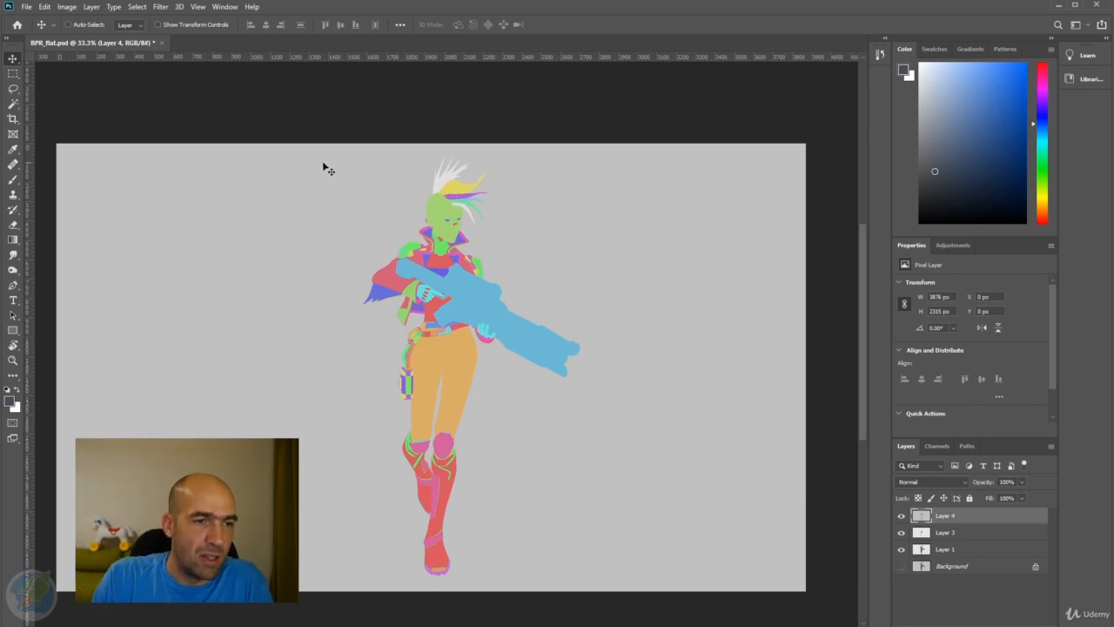
- Copy only the character silhouette of the clown pass to a new layer, then hide and delete the original Layer 4
{"action": "left_click", "coordinate": [921, 517], "text": "ctrl"}
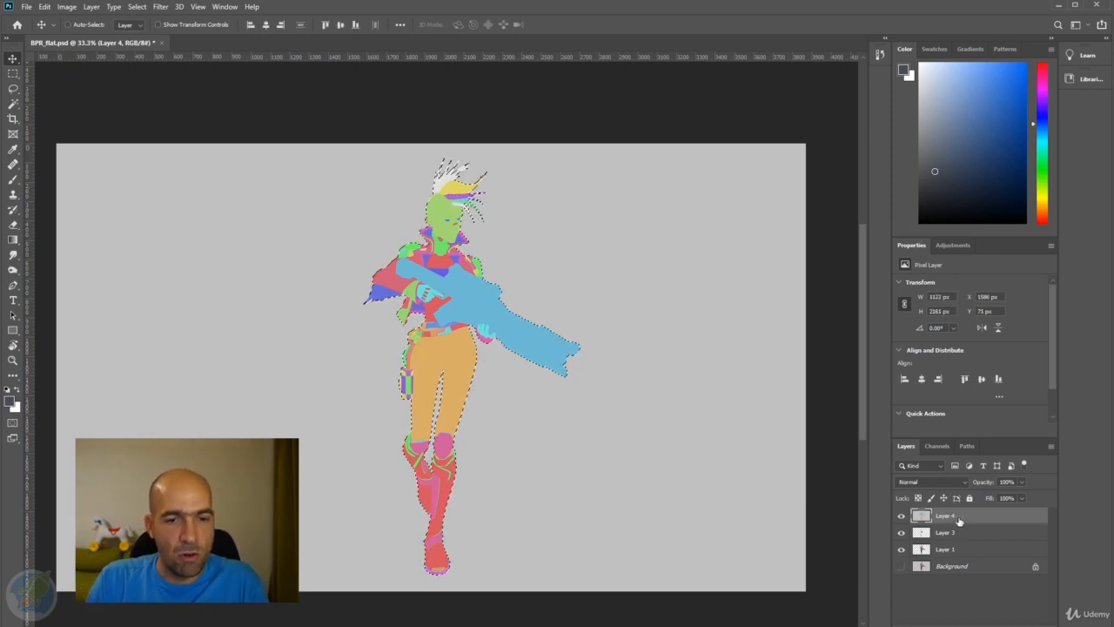
{"action": "key", "text": "ctrl+j"}
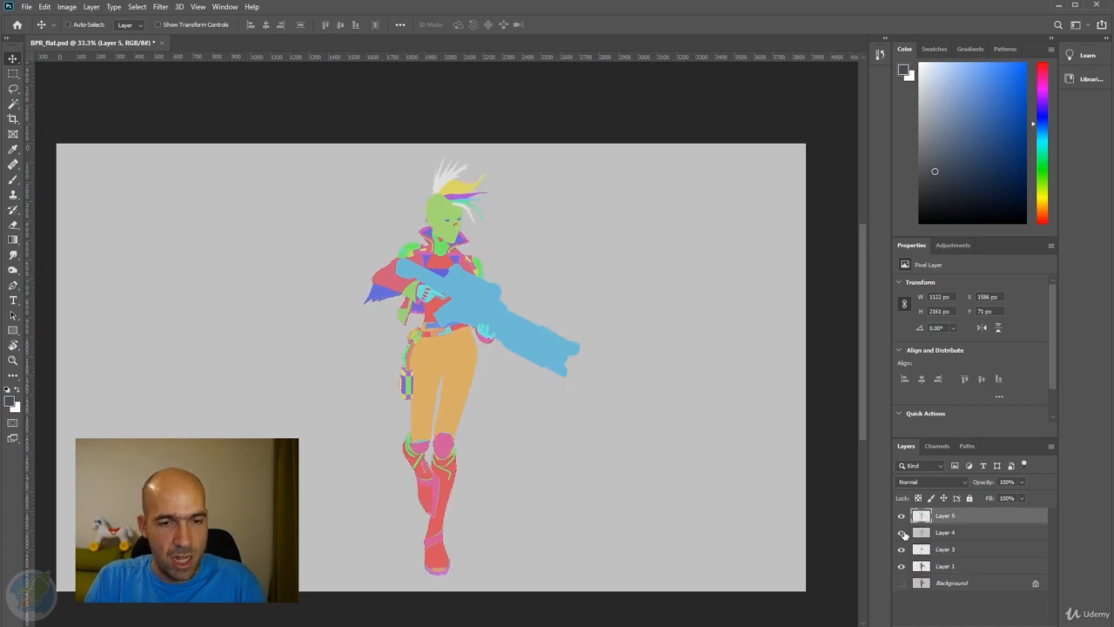
{"action": "left_click", "coordinate": [902, 532]}
{"action": "left_click", "coordinate": [994, 538]}
{"action": "left_click_drag", "start_coordinate": [985, 537], "coordinate": [1036, 620]}
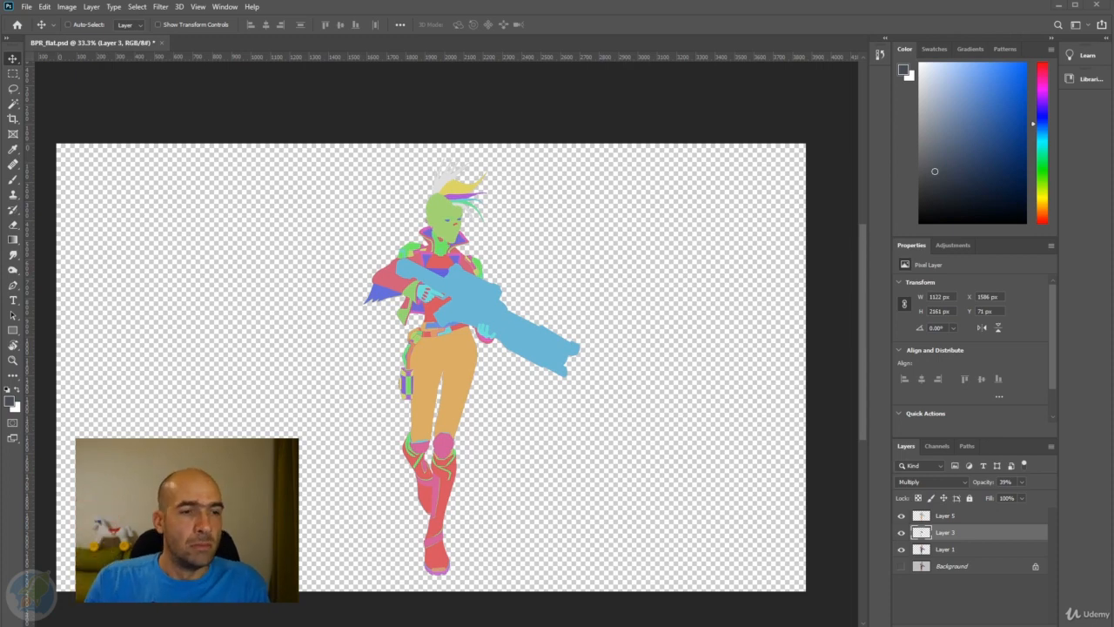
- Toggle the visibility of clown Layer 5 to check its alignment with the character render beneath
{"action": "scroll", "coordinate": [503, 306], "scroll_direction": "up", "scroll_amount": 1}
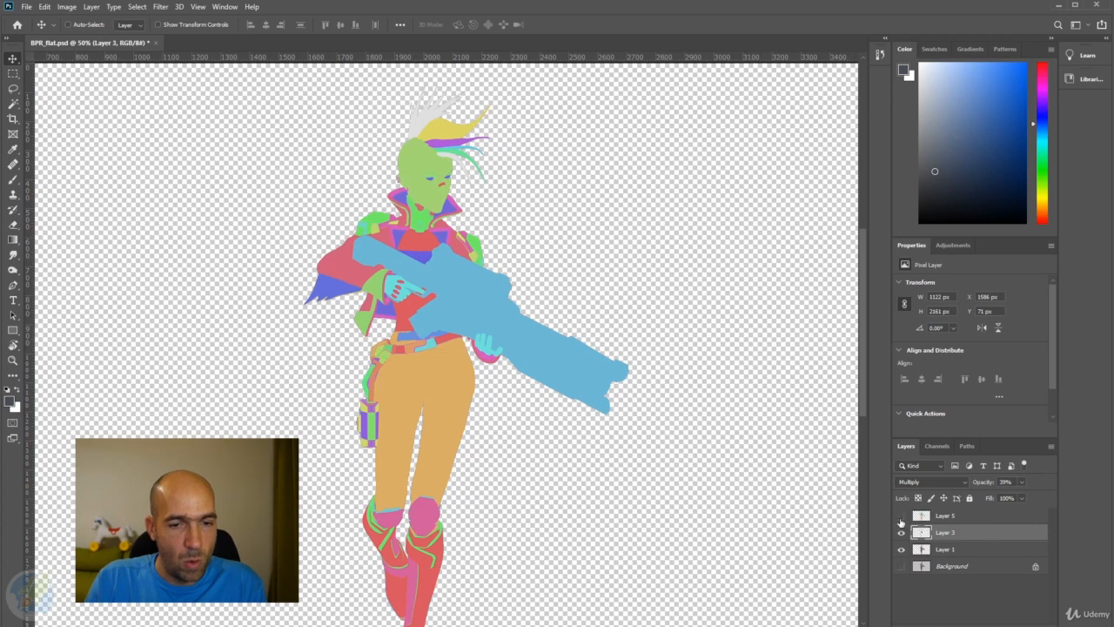
{"action": "left_click", "coordinate": [902, 516]}
{"action": "left_click", "coordinate": [901, 516]}
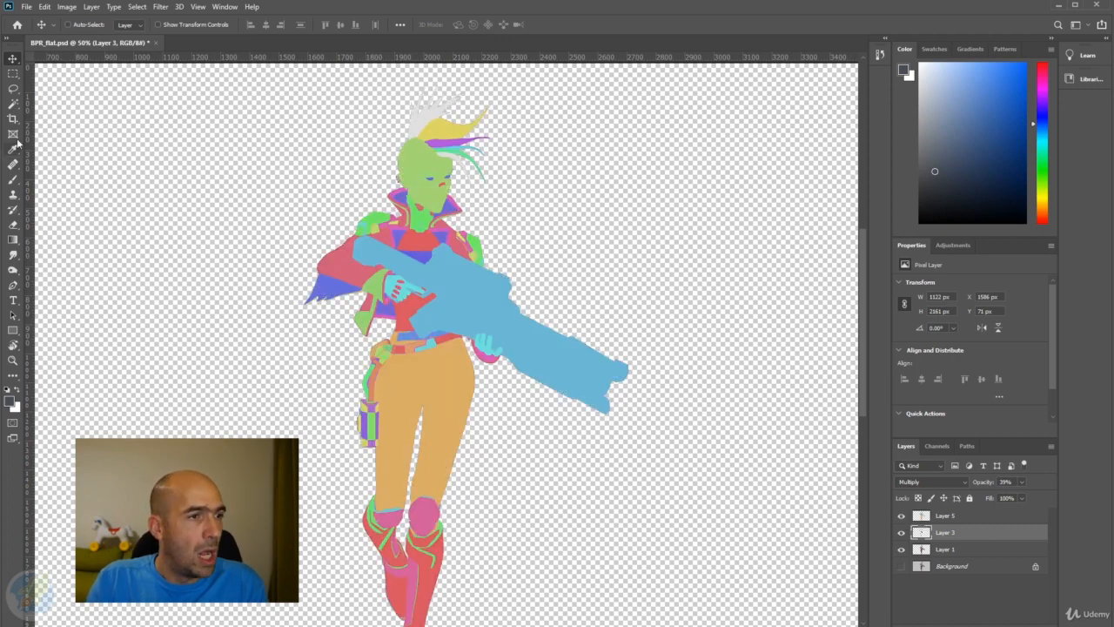
- Select the blue rifle area on clown Layer 5 with the Magic Wand at tolerance 11
{"action": "left_click", "coordinate": [13, 103]}
{"action": "left_click", "coordinate": [492, 290]}
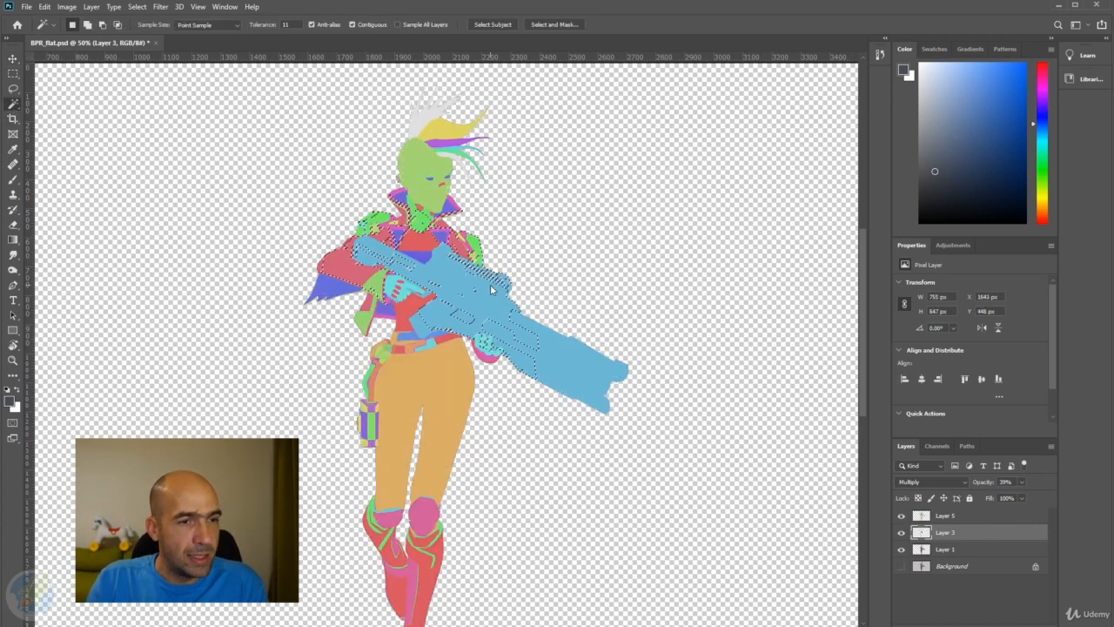
{"action": "left_click", "coordinate": [945, 516]}
{"action": "left_click", "coordinate": [545, 354]}
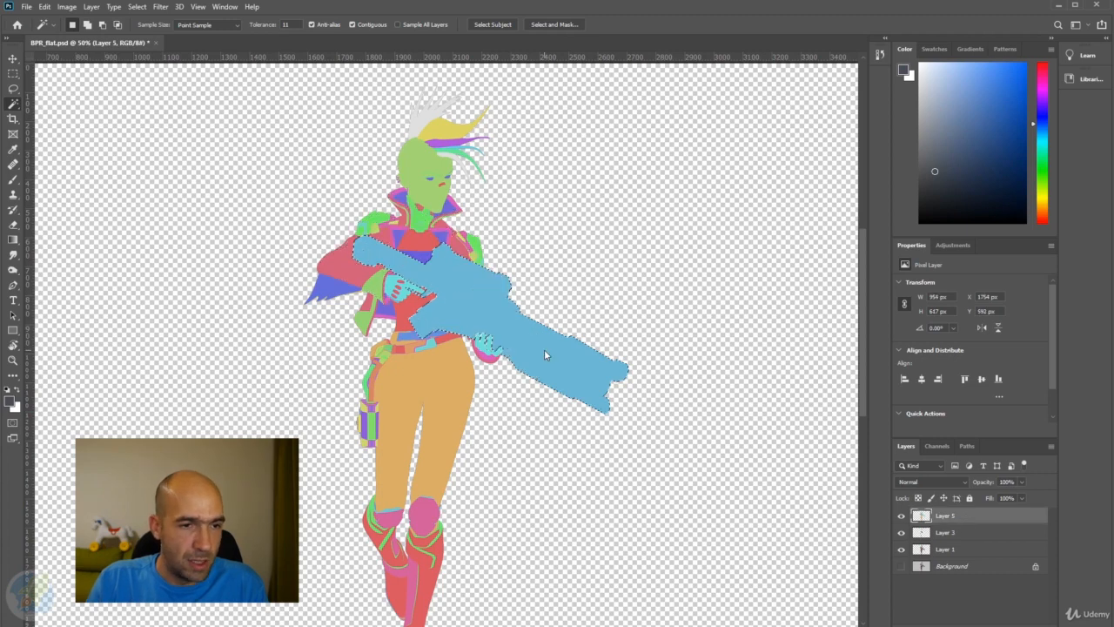
{"action": "key", "text": "ctrl+d"}
{"action": "left_click", "coordinate": [545, 353]}
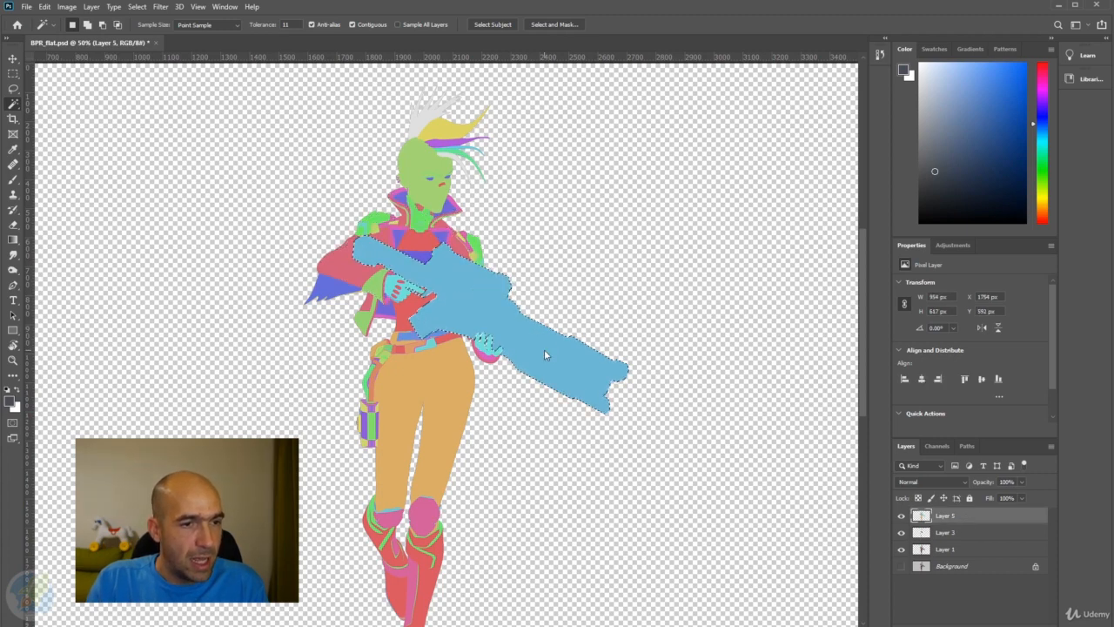
{"action": "left_click", "coordinate": [503, 339], "text": "ctrl"}
{"action": "left_click", "coordinate": [431, 326], "text": "ctrl"}
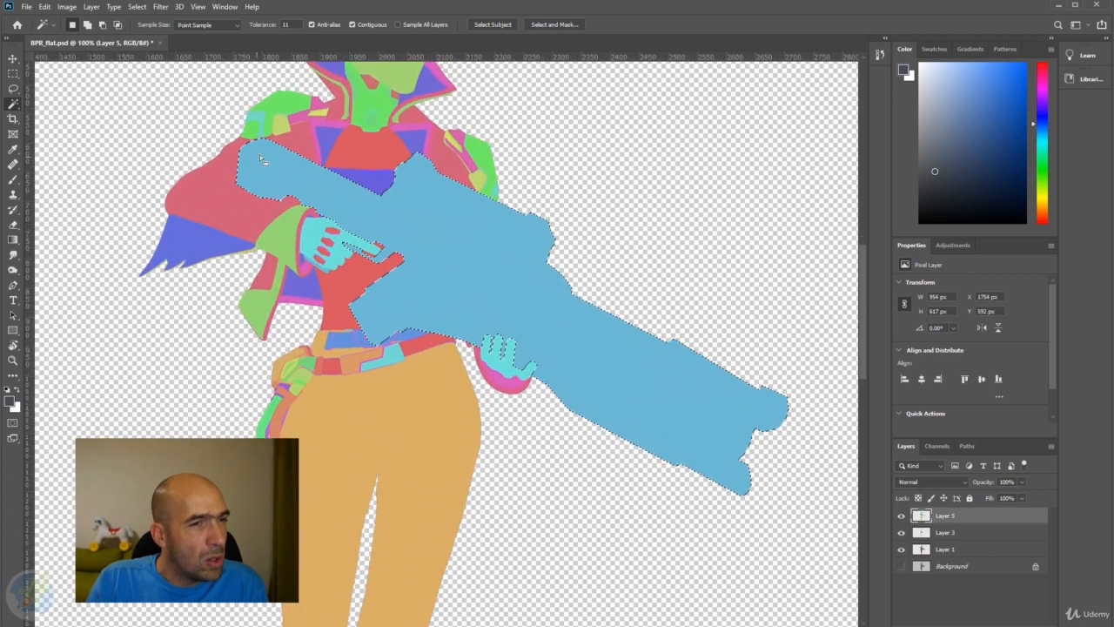
- Copy the selected rifle from the character render on Layer 1 to its own layer and hide clown Layer 5
{"action": "left_click", "coordinate": [964, 535]}
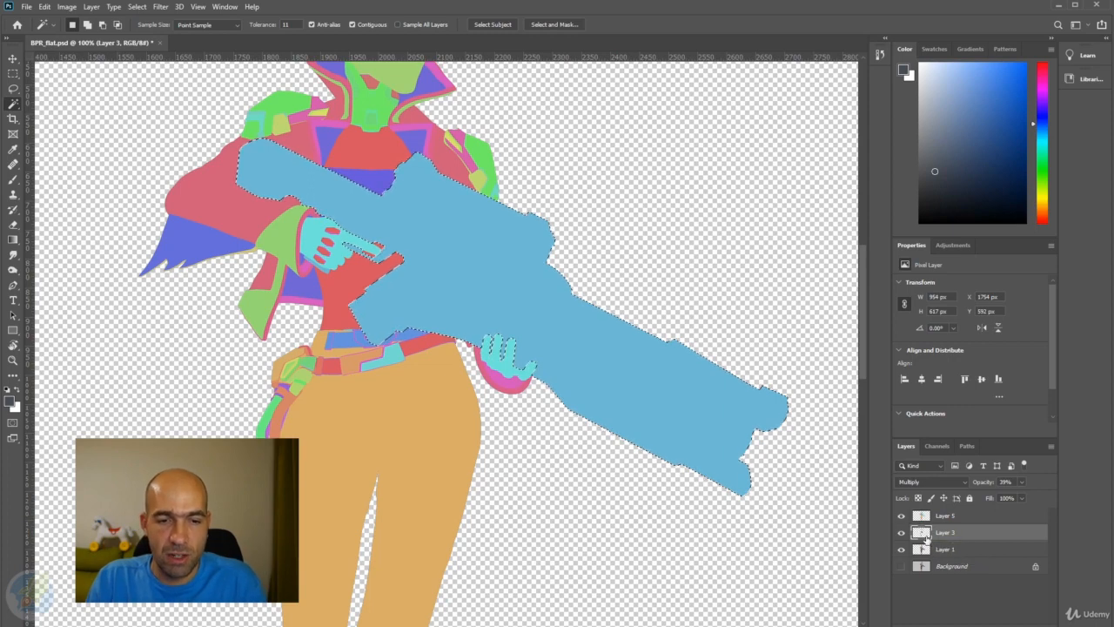
{"action": "left_click", "coordinate": [923, 550]}
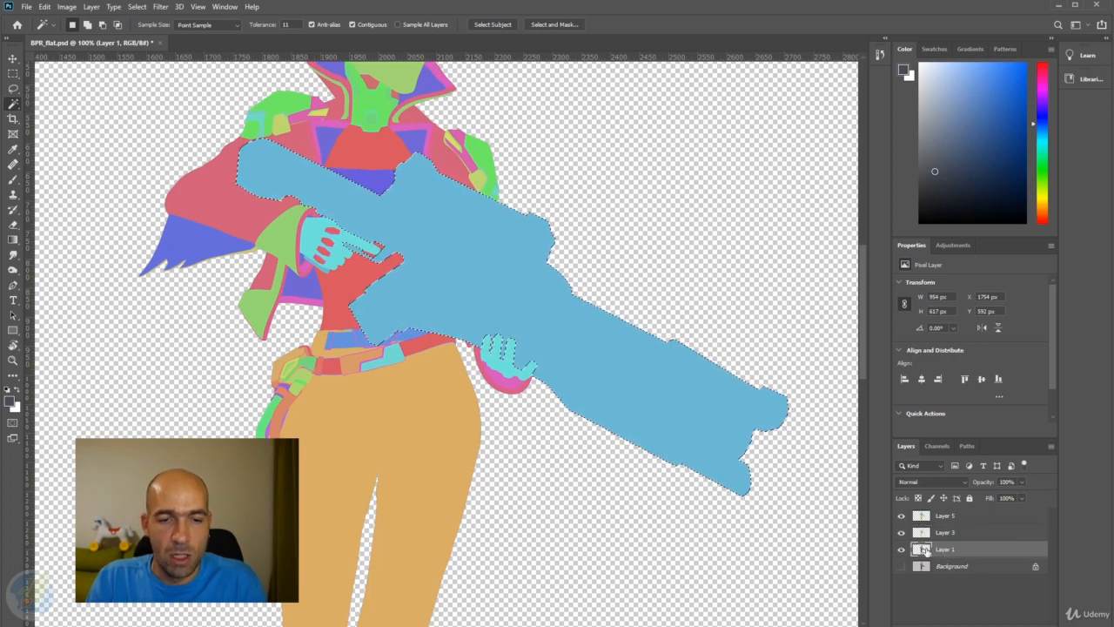
{"action": "key", "text": "ctrl+j"}
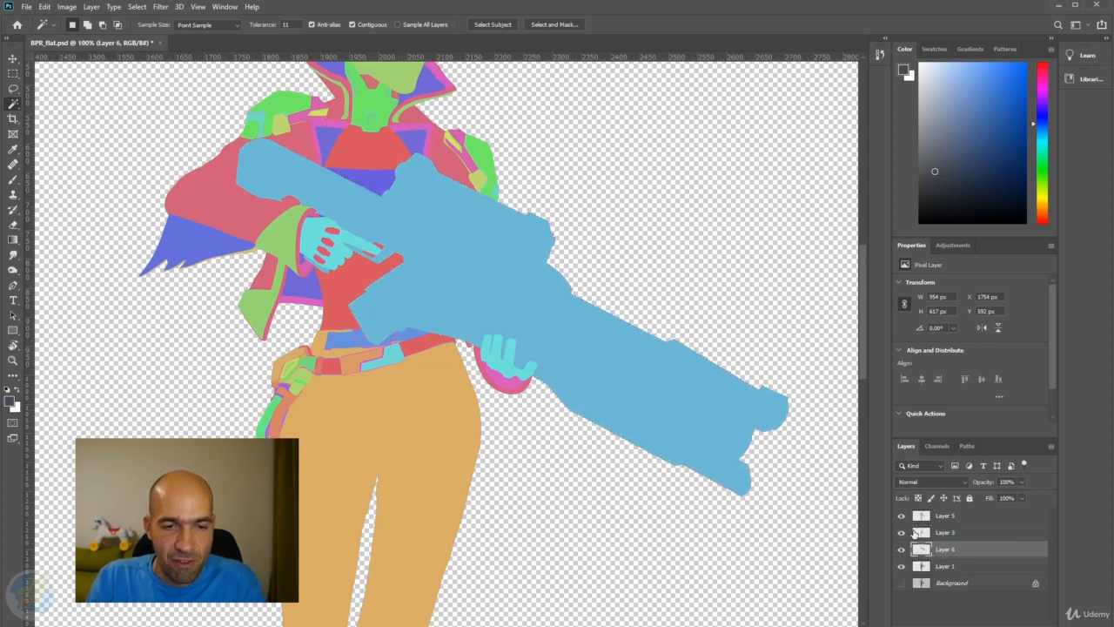
{"action": "left_click", "coordinate": [901, 515]}
{"action": "mouse_move", "coordinate": [947, 552]}
{"action": "left_mouse_down"}
{"action": "mouse_move", "coordinate": [947, 533]}
{"action": "mouse_move", "coordinate": [951, 554]}
{"action": "left_mouse_up"}
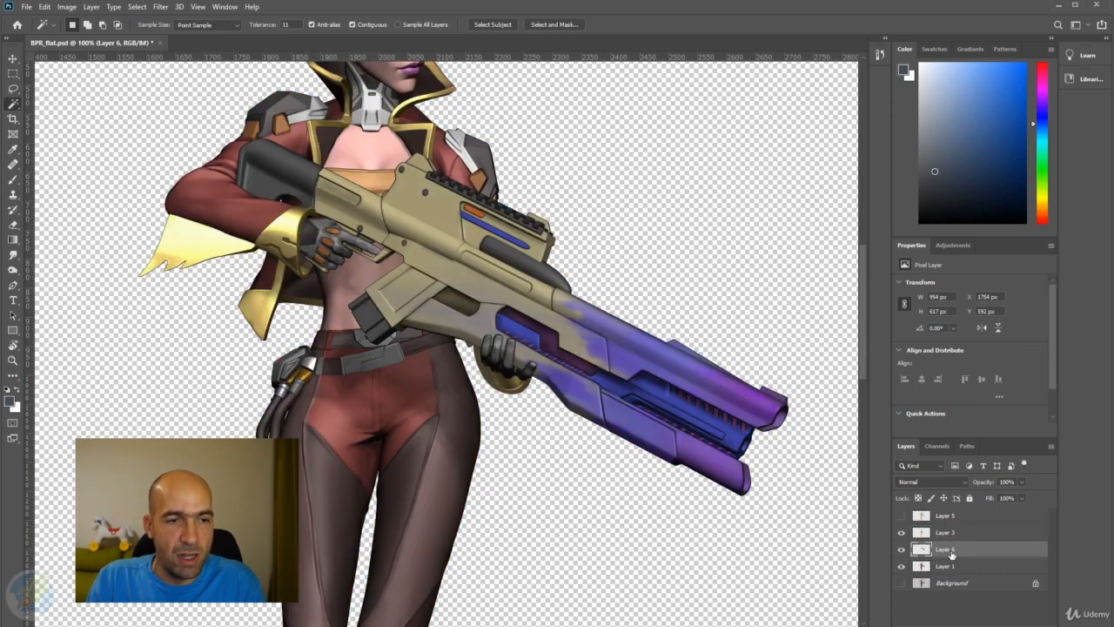
- Load the outline of rifle Layer 6 as a selection and set the layer's blend mode to Overlay
{"action": "key", "text": "ctrl+minus"}
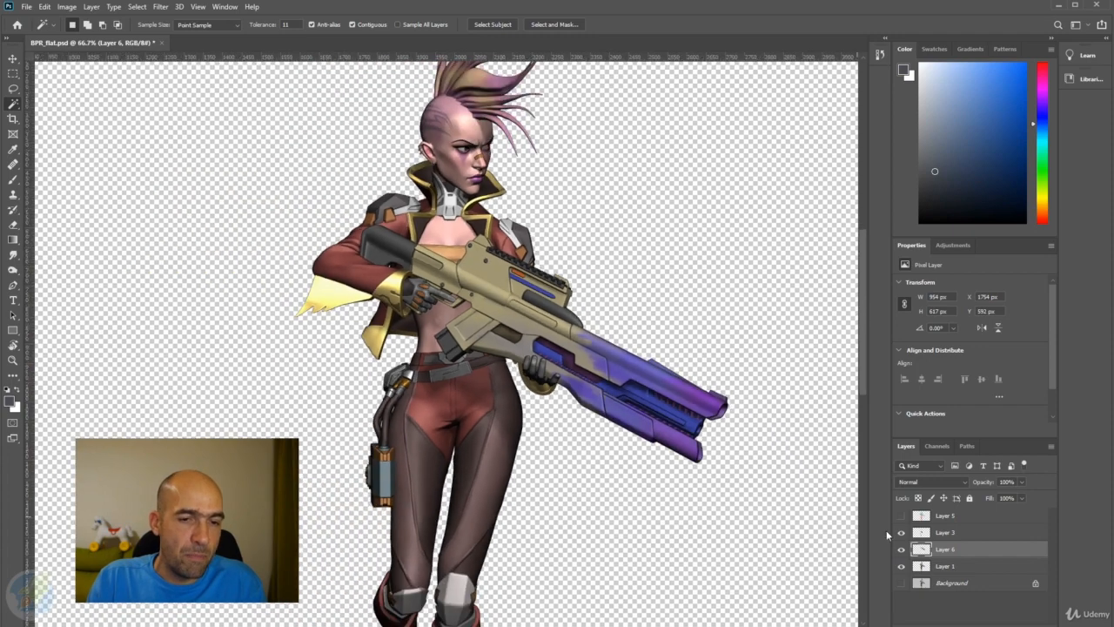
{"action": "left_click", "coordinate": [920, 549], "text": "ctrl"}
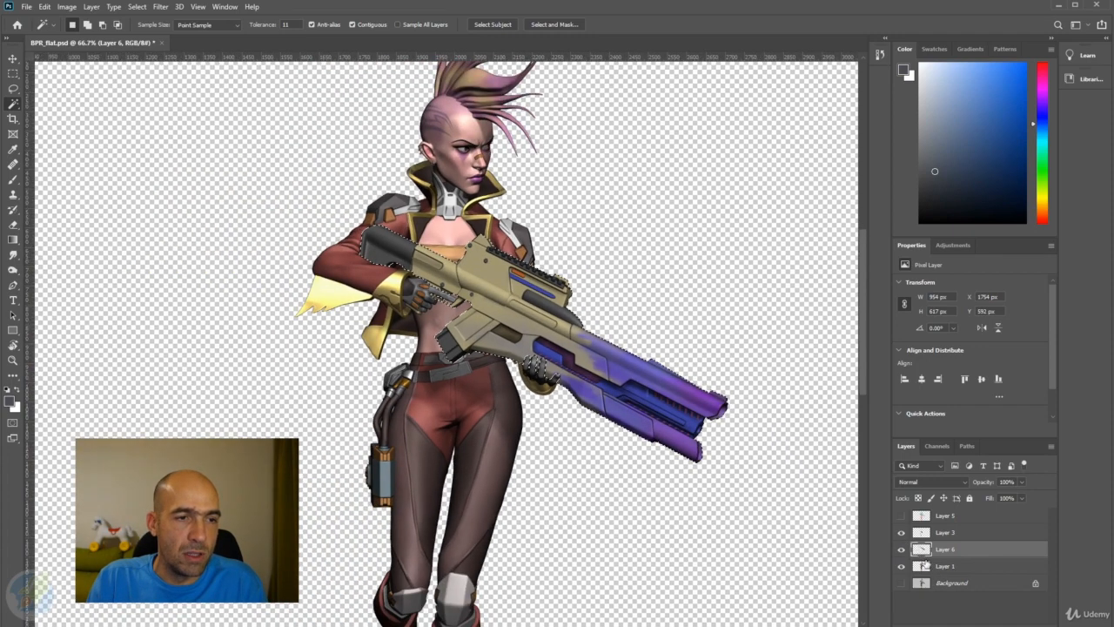
{"action": "key", "text": "ctrl+minus"}
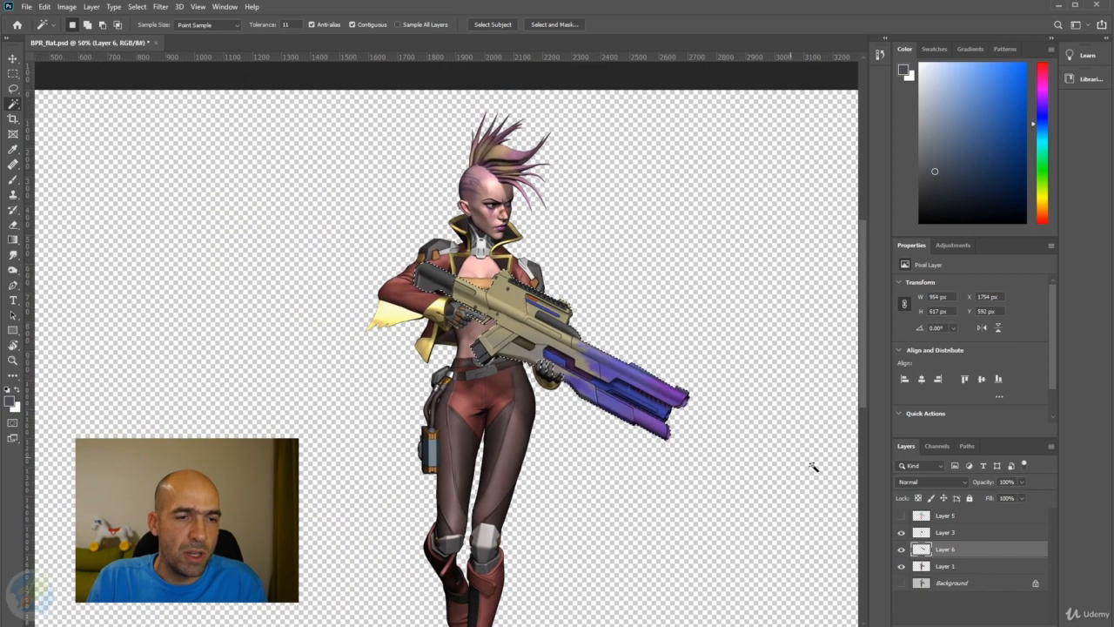
{"action": "left_click", "coordinate": [963, 482]}
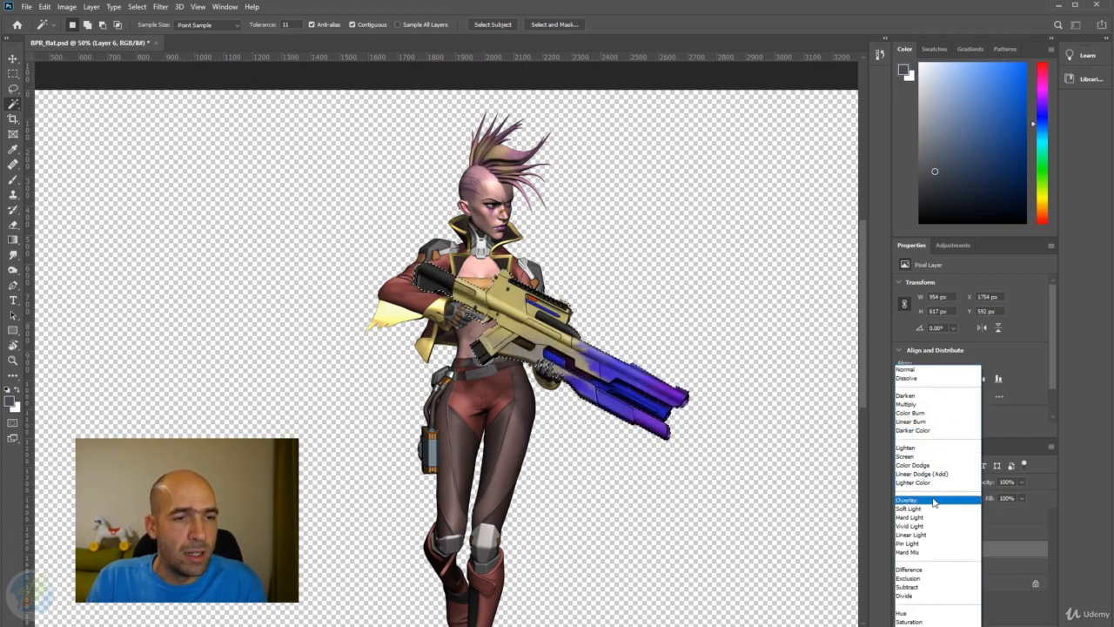
{"action": "left_click", "coordinate": [934, 503]}
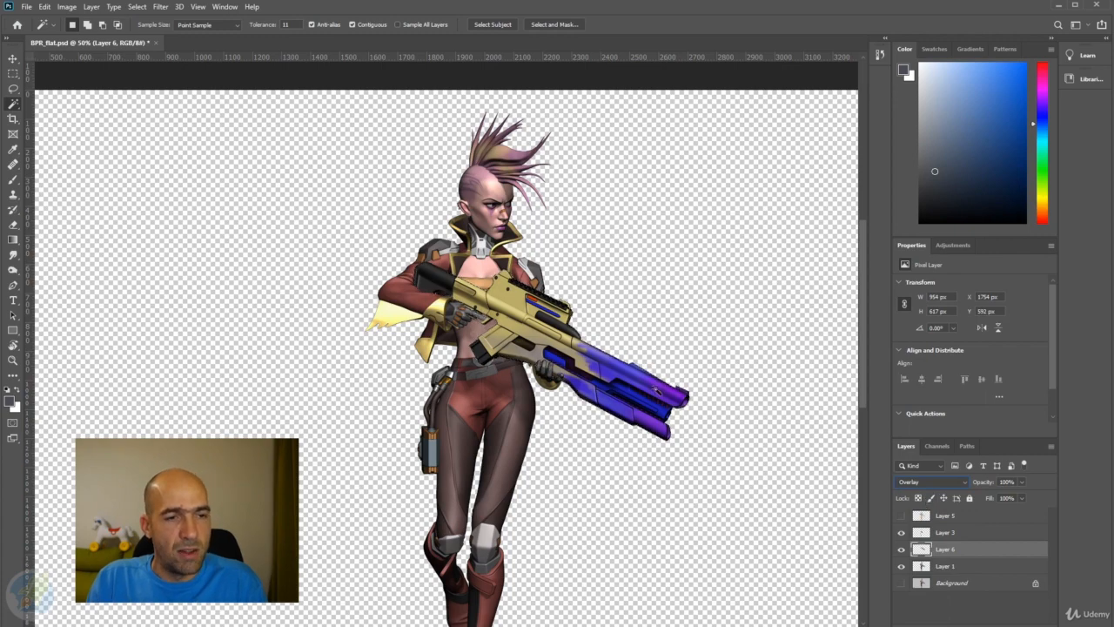
- Toggle the visibility of rifle Layer 6 to compare the render with and without its Overlay effect
{"action": "scroll", "coordinate": [617, 396], "scroll_direction": "down", "scroll_amount": 1}
{"action": "left_click_drag", "start_coordinate": [469, 381], "coordinate": [588, 381]}
{"action": "key", "text": "ctrl+plus"}
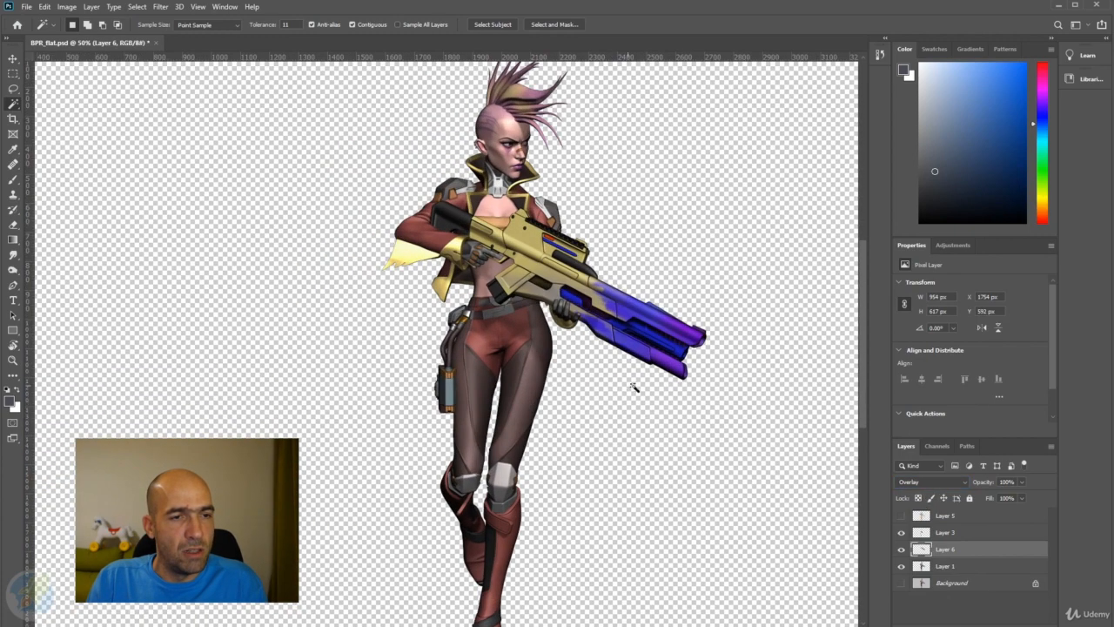
{"action": "left_click", "coordinate": [901, 550]}
{"action": "left_click", "coordinate": [902, 549]}
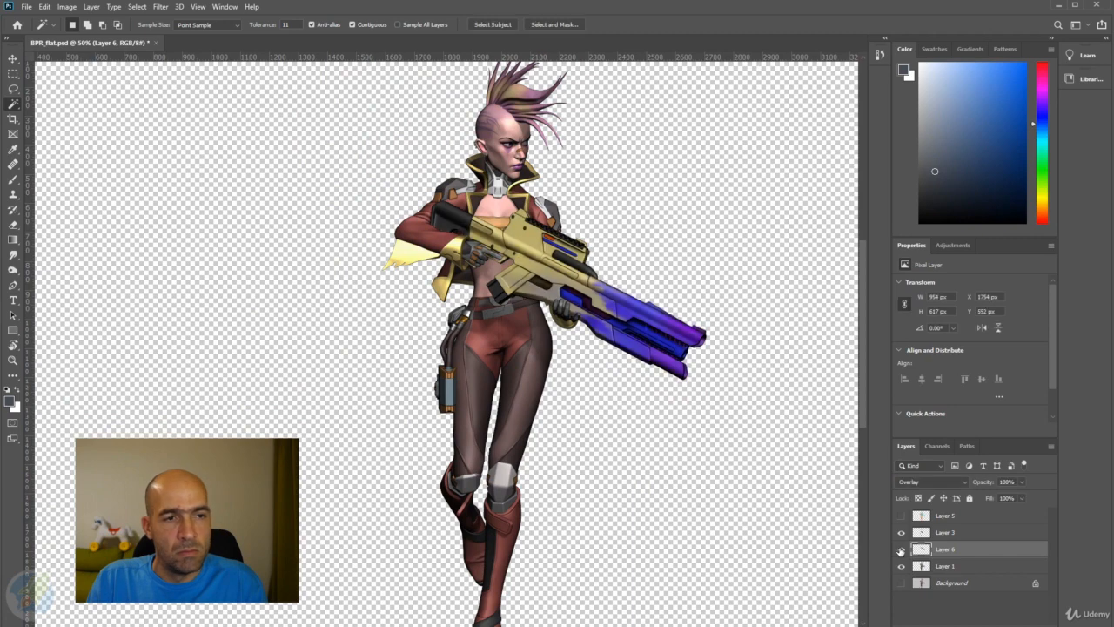
{"action": "left_click", "coordinate": [902, 550]}
{"action": "left_click", "coordinate": [903, 550]}
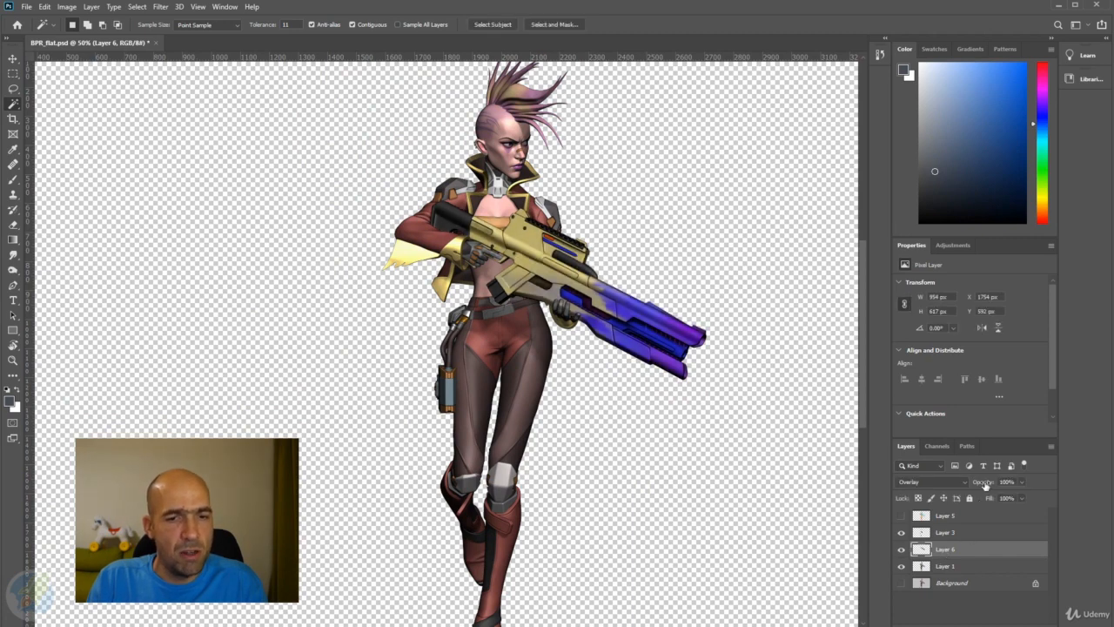
- Reduce rifle Layer 6's opacity to 46% and toggle its visibility to judge the softer Overlay effect
{"action": "left_click_drag", "start_coordinate": [986, 485], "coordinate": [953, 491]}
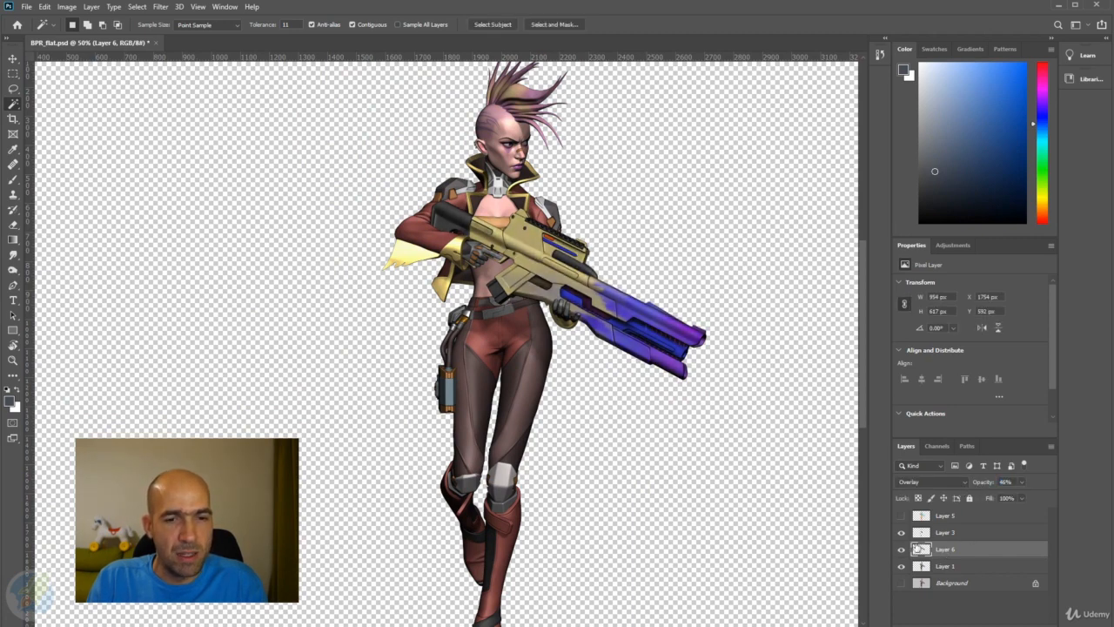
{"action": "left_click", "coordinate": [901, 549]}
{"action": "left_click", "coordinate": [901, 549]}
{"action": "left_click", "coordinate": [902, 549]}
{"action": "left_click", "coordinate": [902, 549]}
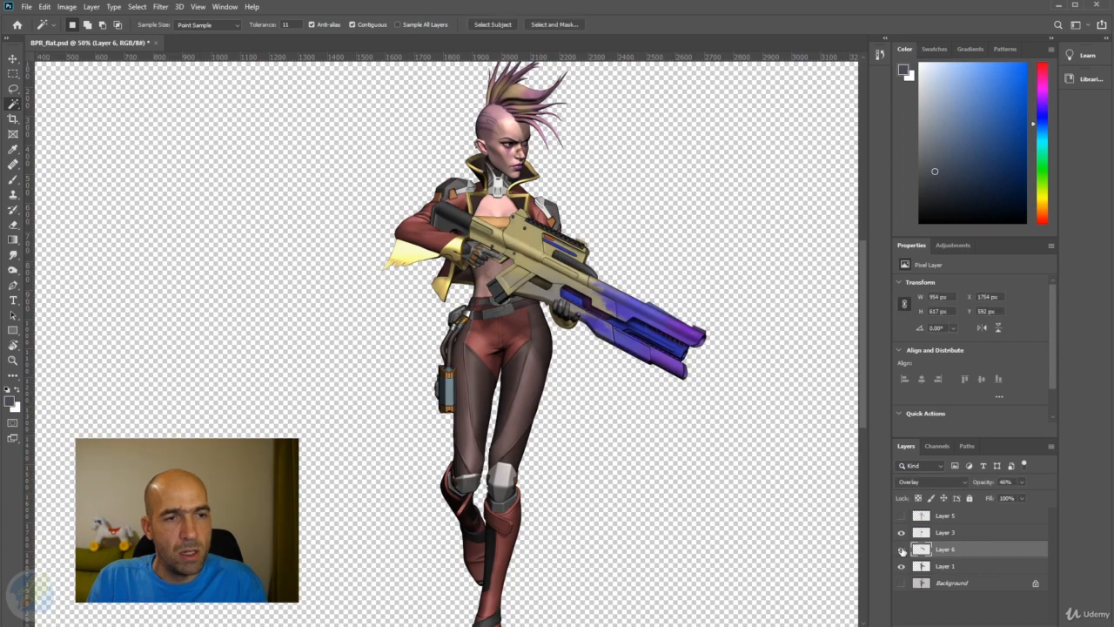
{"action": "left_click", "coordinate": [902, 549]}
{"action": "left_click", "coordinate": [902, 549]}
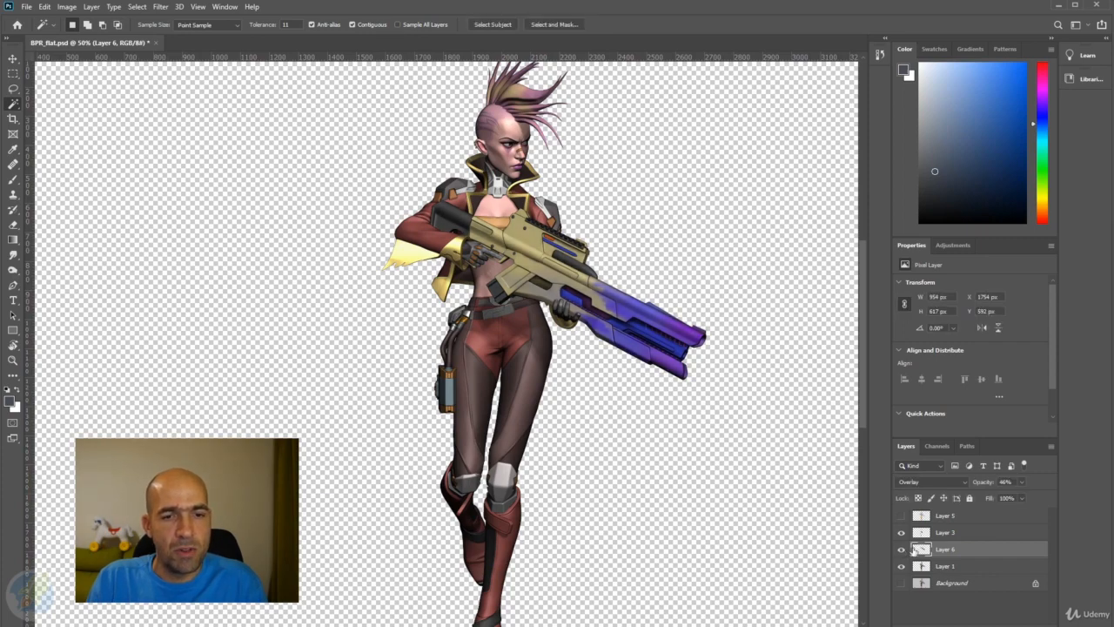
- Set rifle Layer 6's opacity to 100% and its blend mode to Normal
{"action": "left_click_drag", "start_coordinate": [982, 490], "coordinate": [1031, 486]}
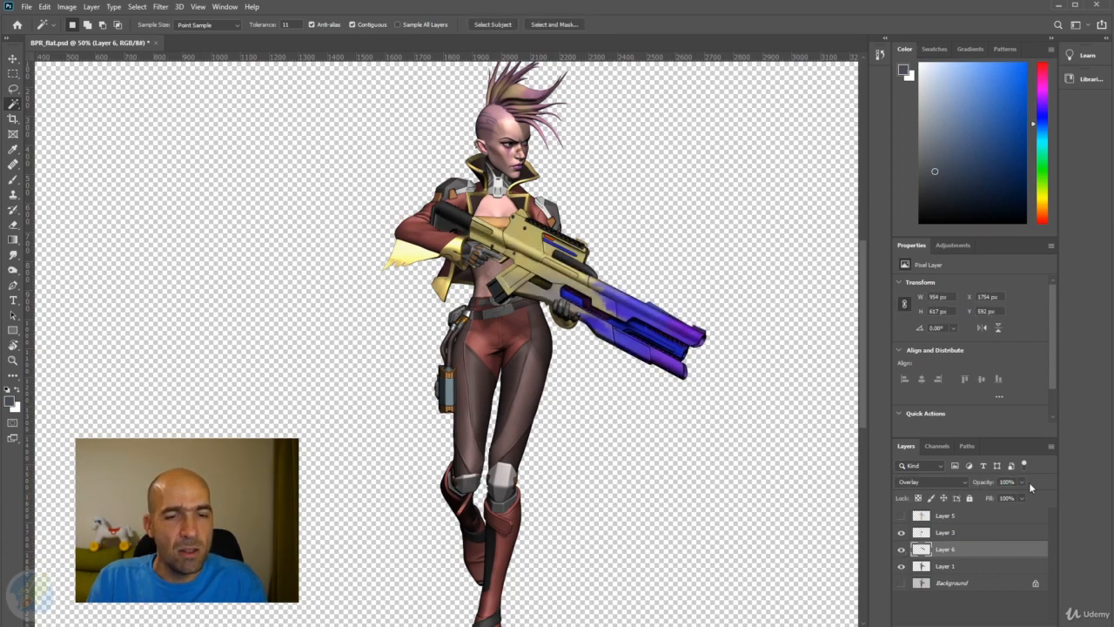
{"action": "left_click", "coordinate": [970, 484]}
{"action": "left_click", "coordinate": [951, 376]}
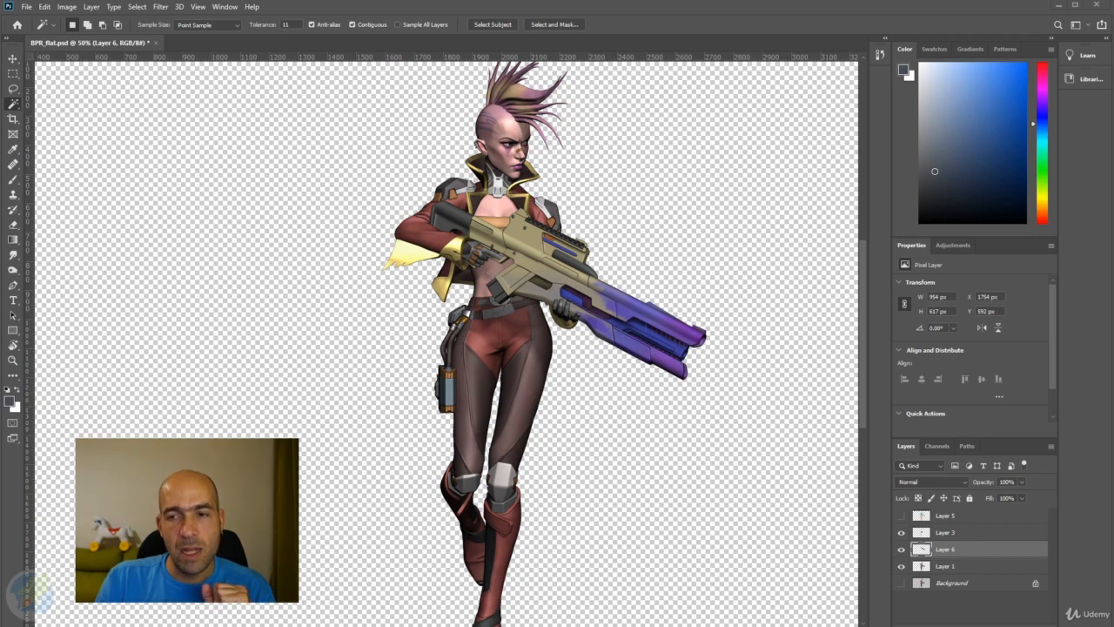
- Open BPR_Rim_right.psd and copy its rim-light image into BPR_flat.psd as a new layer aligned with the character
{"action": "left_click_drag", "start_coordinate": [667, 2], "coordinate": [652, 43]}
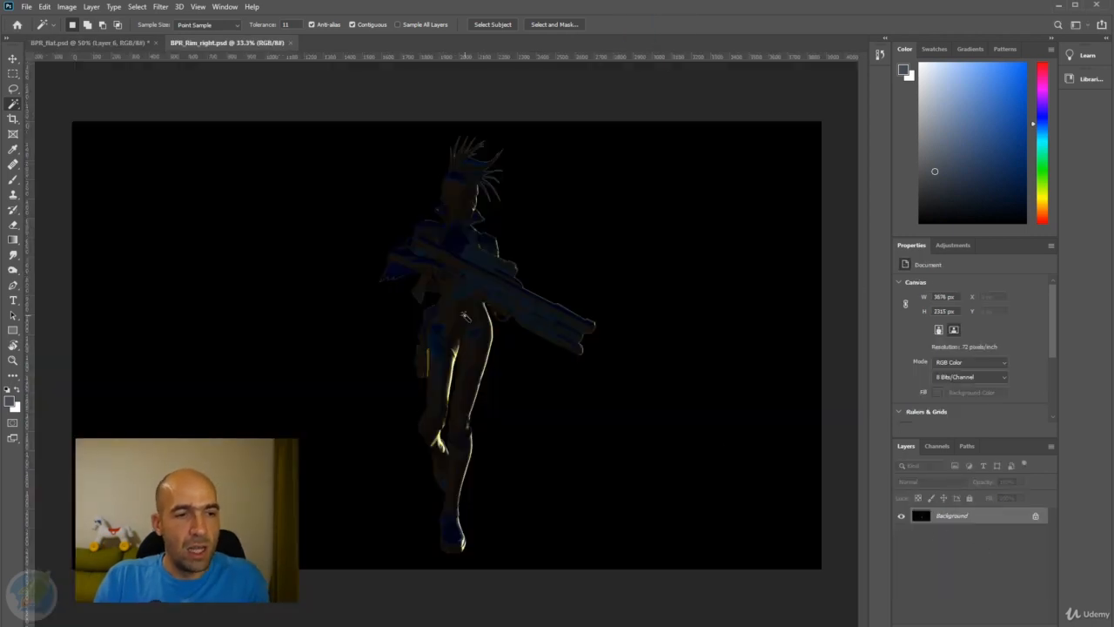
{"action": "key", "text": "v"}
{"action": "left_click_drag", "start_coordinate": [470, 318], "coordinate": [502, 275]}
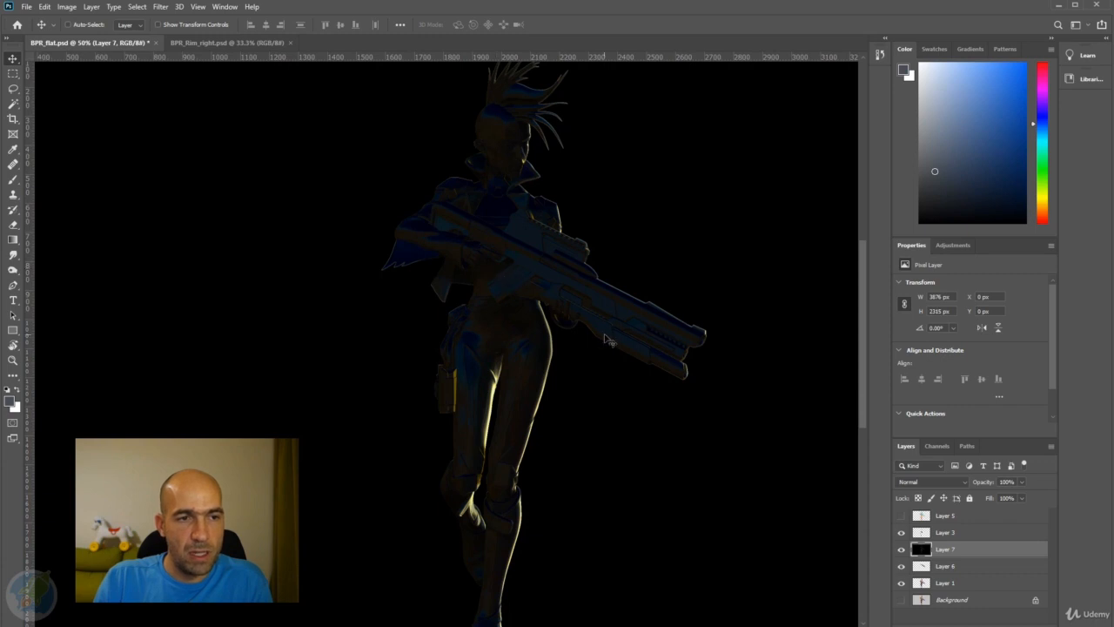
- Move the black rim-light Layer 7 above Layer 3 in the layer stack
{"action": "left_click_drag", "start_coordinate": [548, 316], "coordinate": [580, 244]}
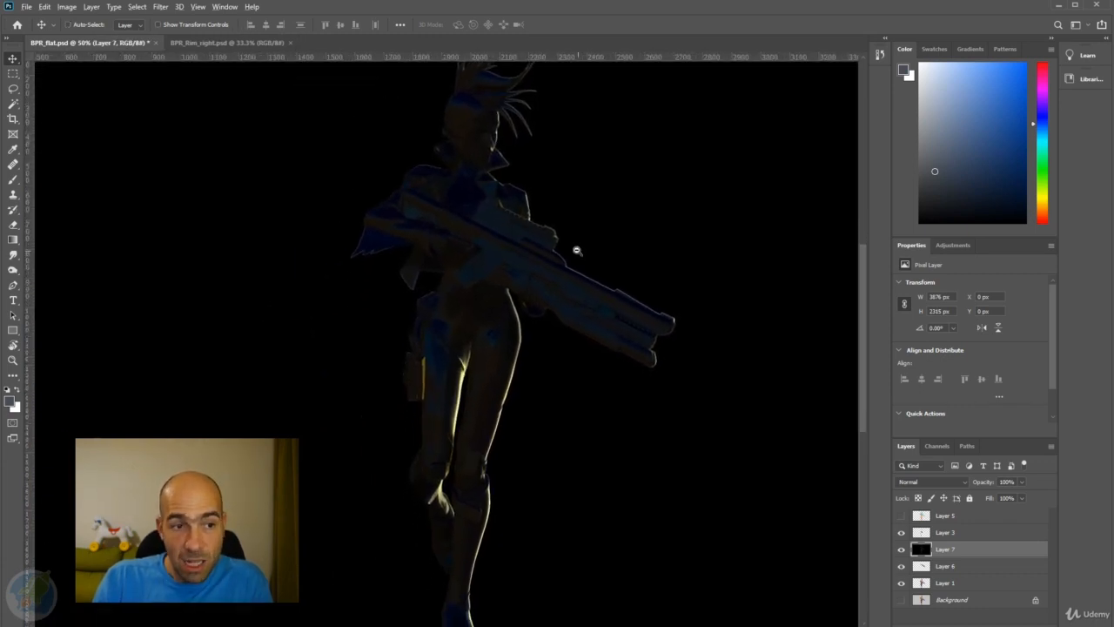
{"action": "left_click", "coordinate": [559, 240], "text": "alt"}
{"action": "left_click", "coordinate": [548, 239], "text": "alt"}
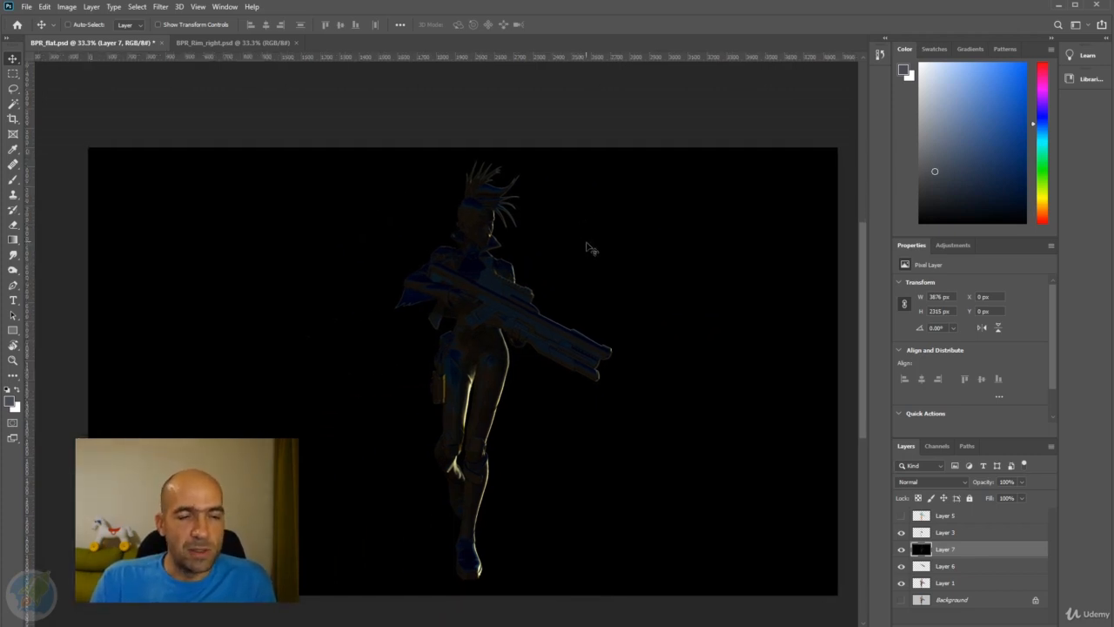
{"action": "left_click", "coordinate": [554, 339]}
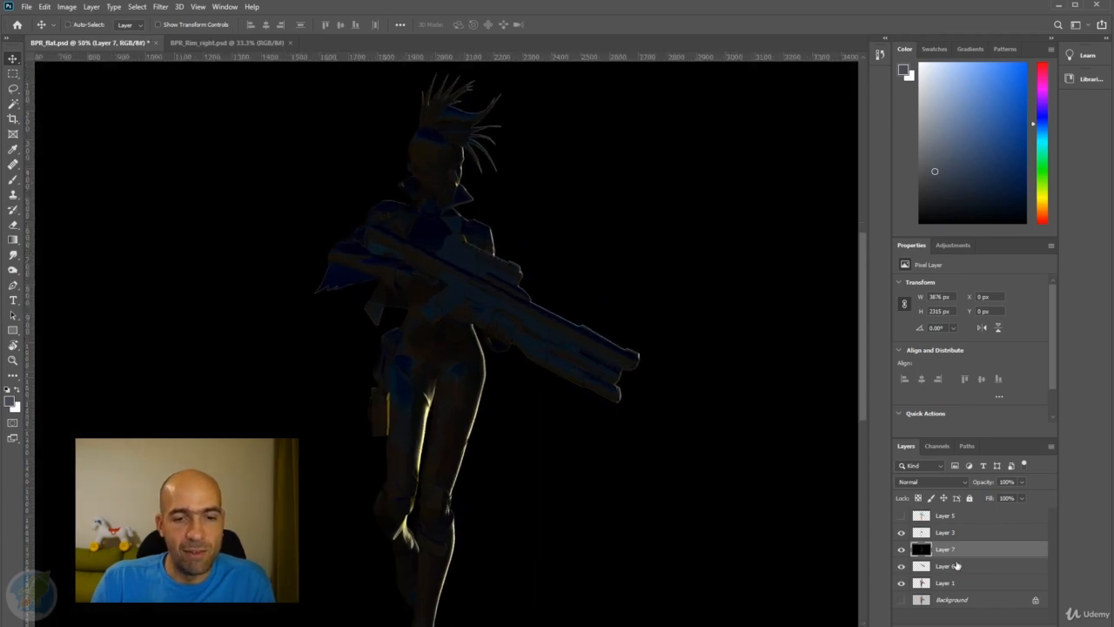
{"action": "left_click_drag", "start_coordinate": [958, 554], "coordinate": [957, 530]}
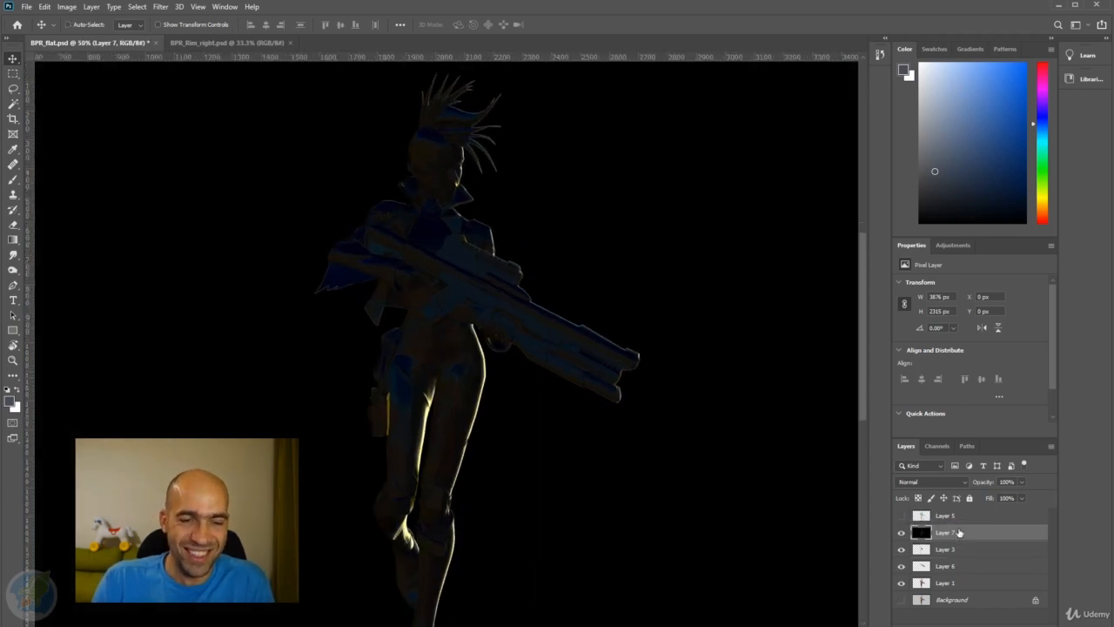
- Rename the hidden clown pass Layer 5 as "clown"
{"action": "left_click", "coordinate": [944, 518]}
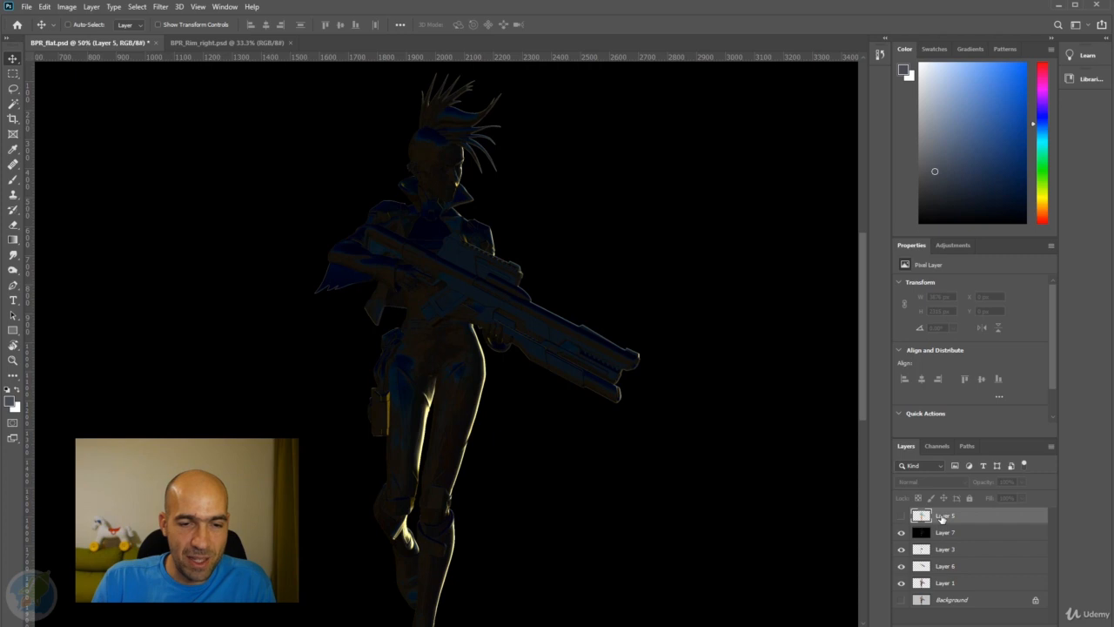
{"action": "double_click", "coordinate": [942, 518]}
{"action": "type", "text": "clo"}
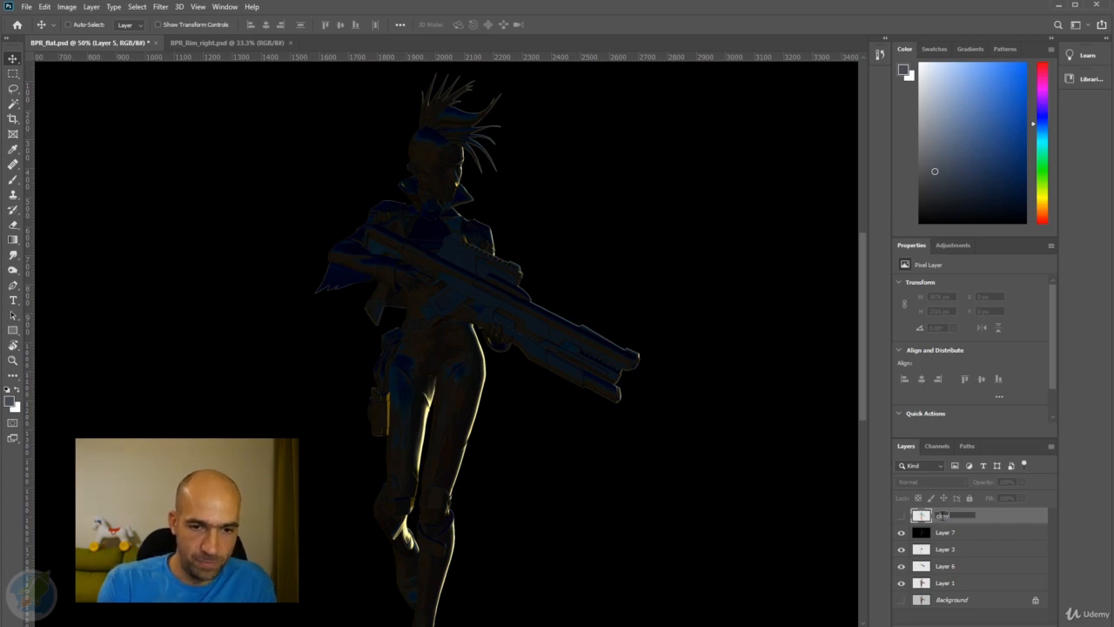
{"action": "type", "text": "wn"}
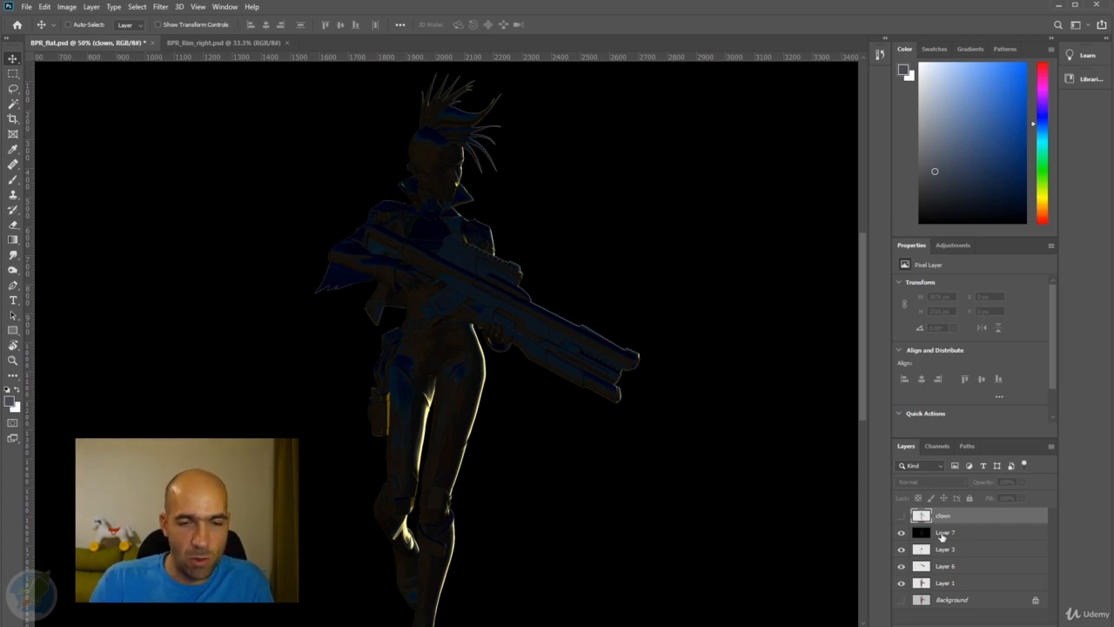
- Hide rim-light Layer 7, check Layer 3's effect by toggling its visibility, and rename Layer 3 as "shadow"
{"action": "double_click", "coordinate": [943, 531]}
{"action": "left_click", "coordinate": [949, 548]}
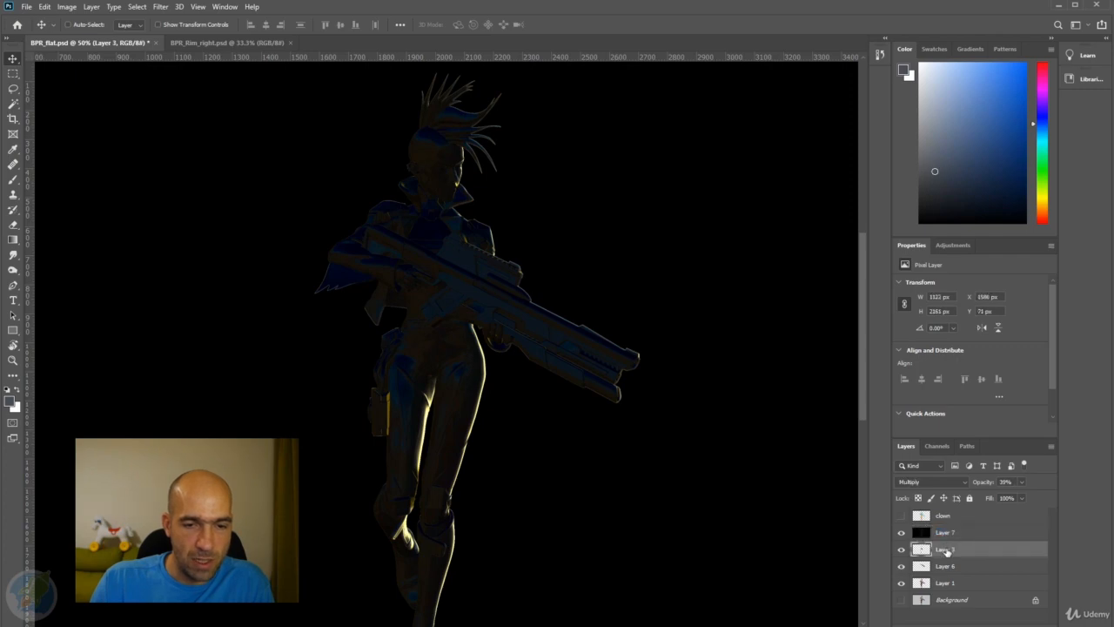
{"action": "left_click", "coordinate": [902, 533]}
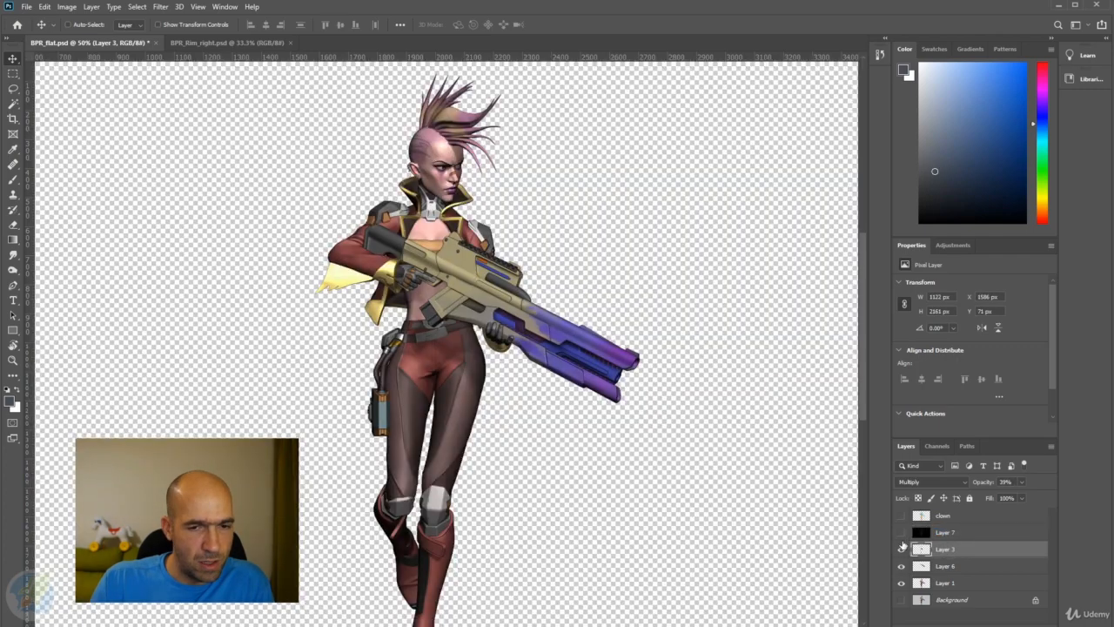
{"action": "left_click", "coordinate": [902, 549]}
{"action": "left_click", "coordinate": [902, 549]}
{"action": "left_click", "coordinate": [902, 550]}
{"action": "left_click", "coordinate": [902, 550]}
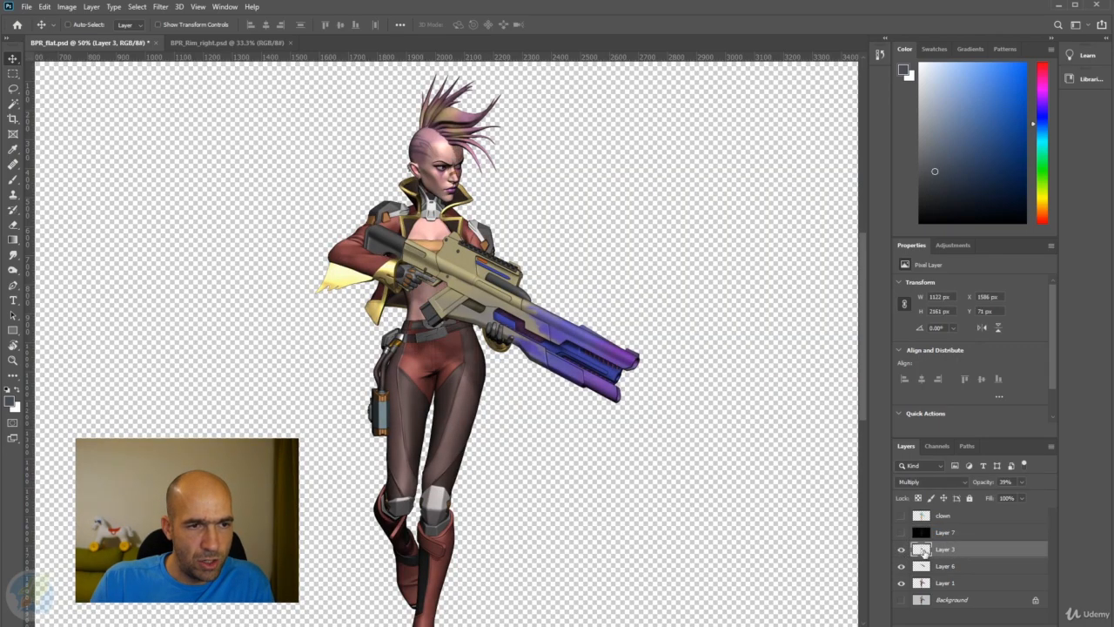
{"action": "double_click", "coordinate": [945, 550]}
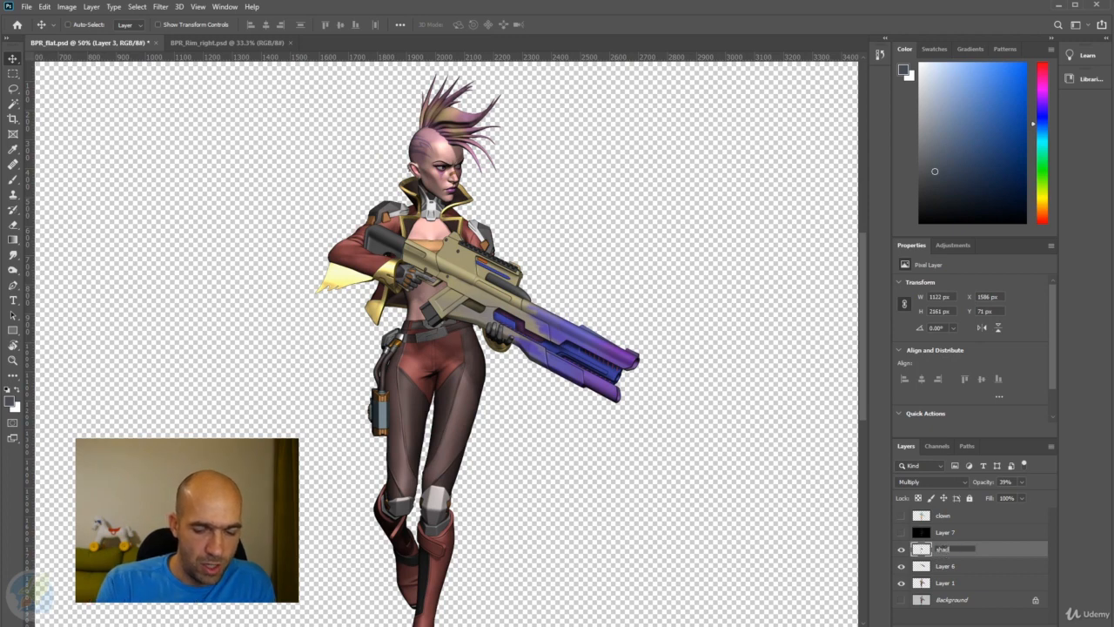
{"action": "key", "text": "Return"}
- Rename rifle Layer 6 as "gun" and the character render Layer 1 as "Main"
{"action": "double_click", "coordinate": [947, 566]}
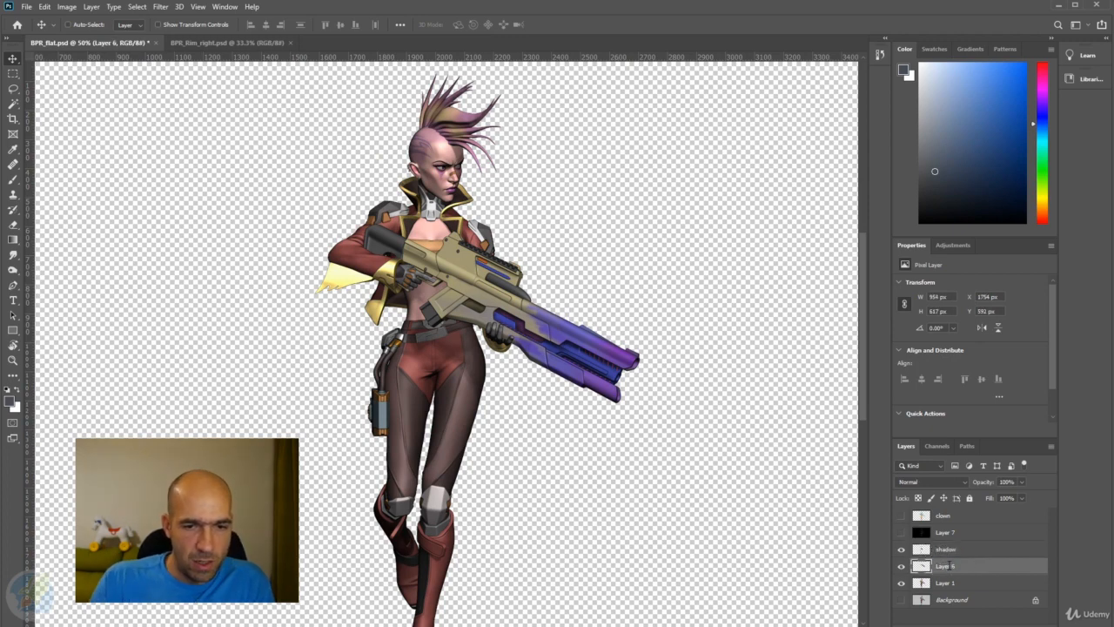
{"action": "type", "text": "gun"}
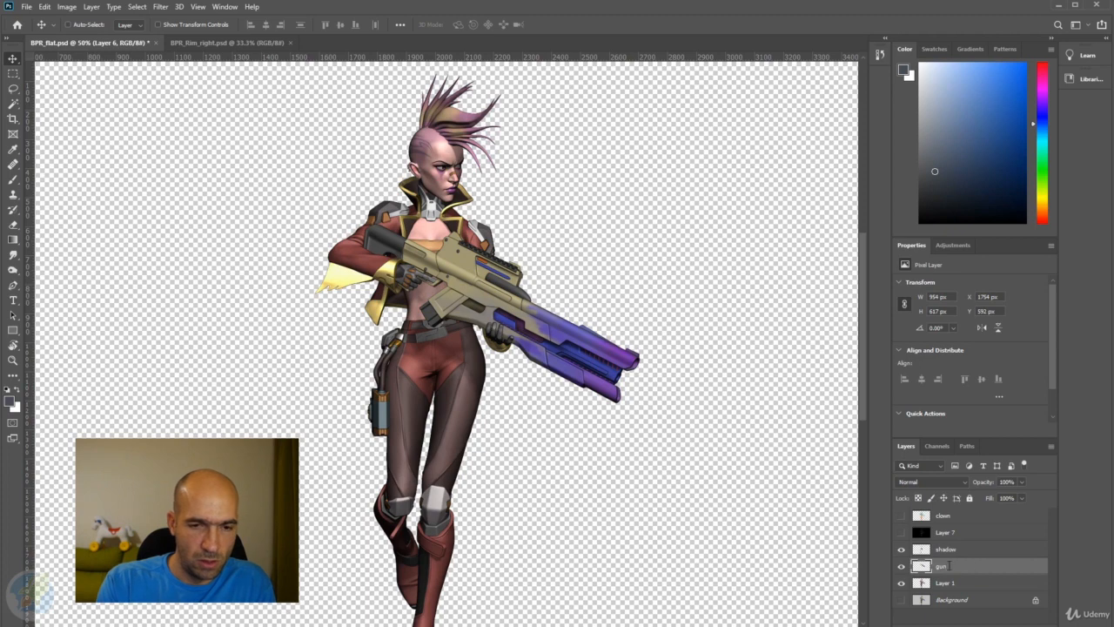
{"action": "key", "text": "Return"}
{"action": "double_click", "coordinate": [948, 583]}
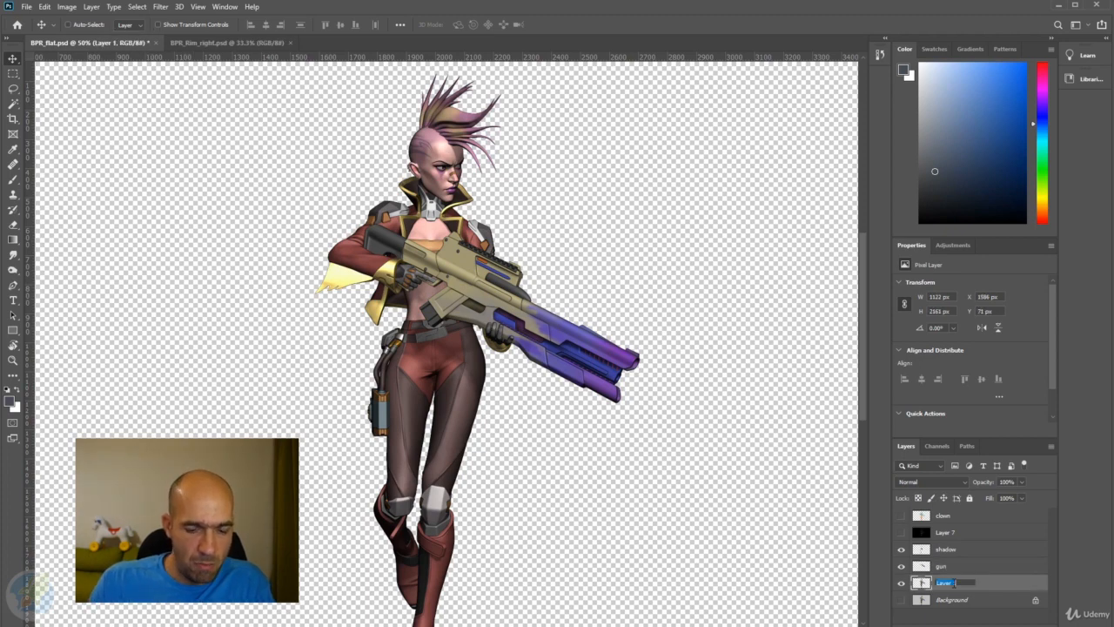
{"action": "type", "text": "Main"}
{"action": "key", "text": "Return"}
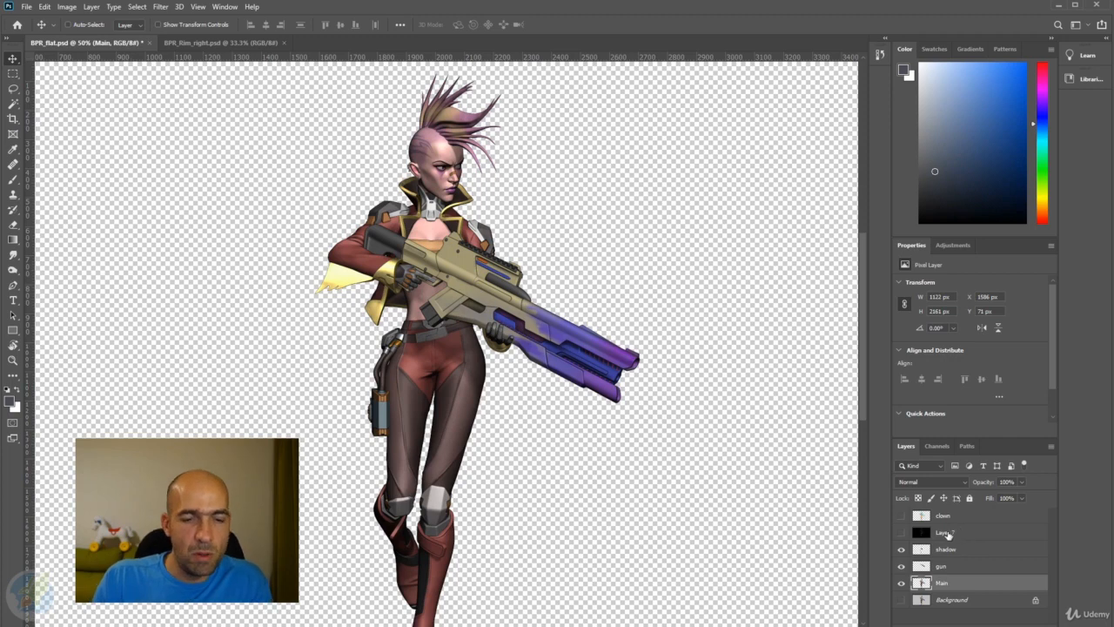
- Copy the character area of rim-light Layer 7 to its own layer using the shadow layer's outline, and delete Layer 7
{"action": "double_click", "coordinate": [947, 533]}
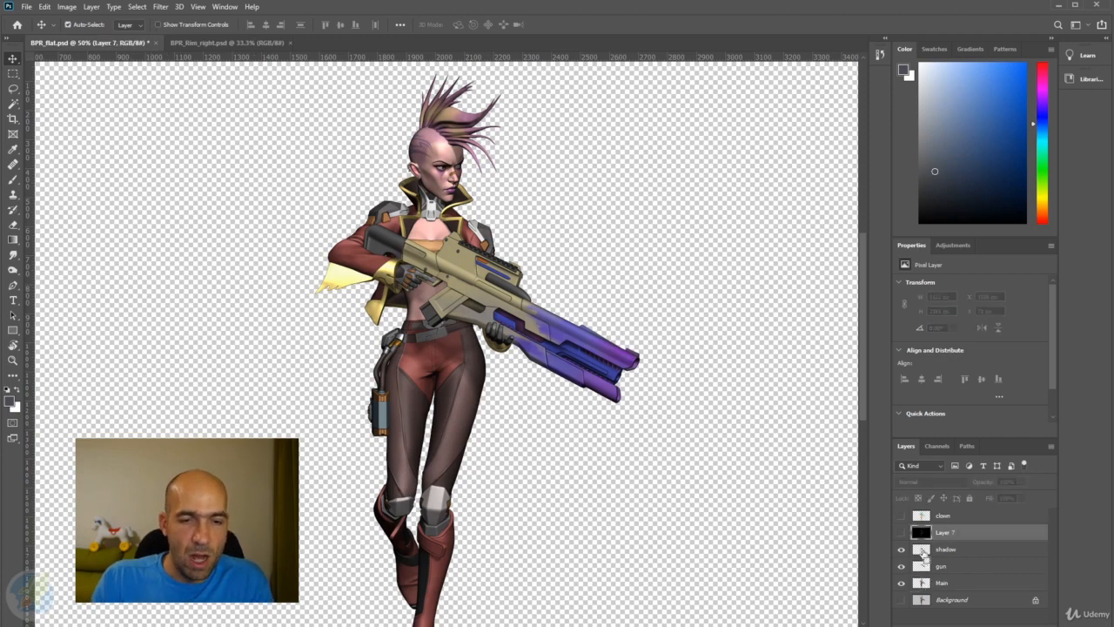
{"action": "left_click", "coordinate": [923, 554], "text": "ctrl"}
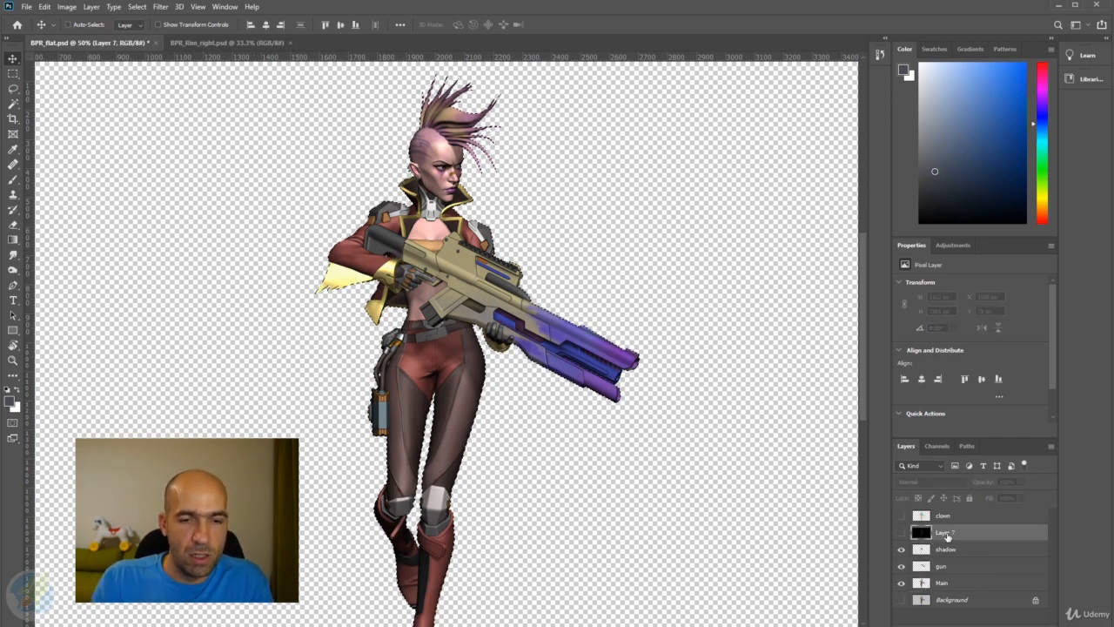
{"action": "key", "text": "ctrl+j"}
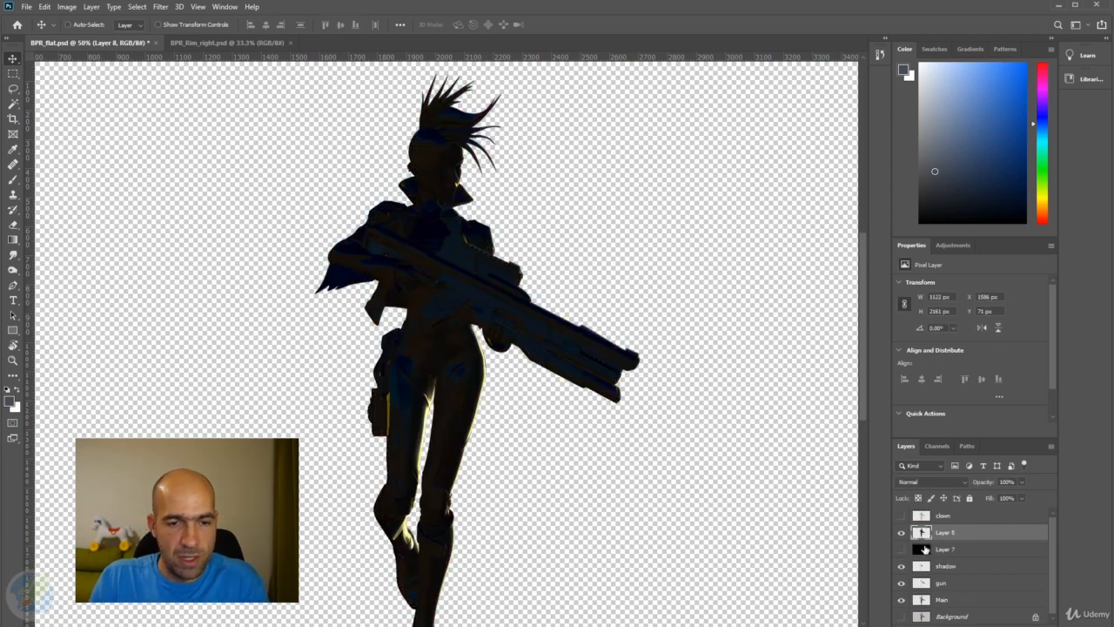
{"action": "left_click", "coordinate": [968, 557]}
{"action": "key", "text": "Delete"}
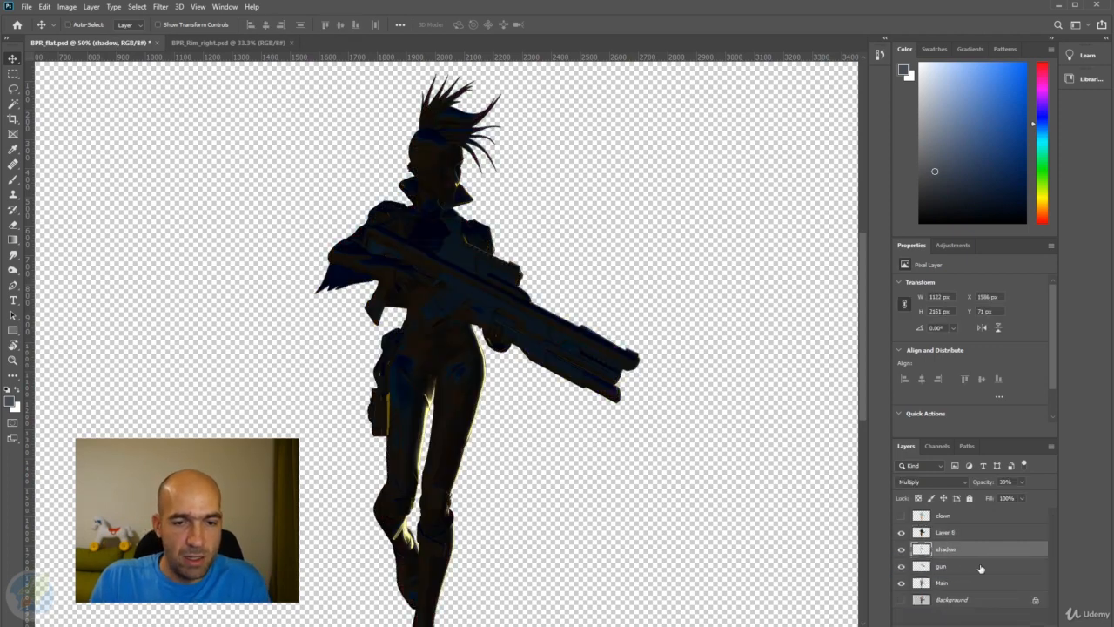
- Rename the cut-out rim-light layer as "rim" and set its blend mode to Screen
{"action": "double_click", "coordinate": [945, 532]}
{"action": "type", "text": "rim"}
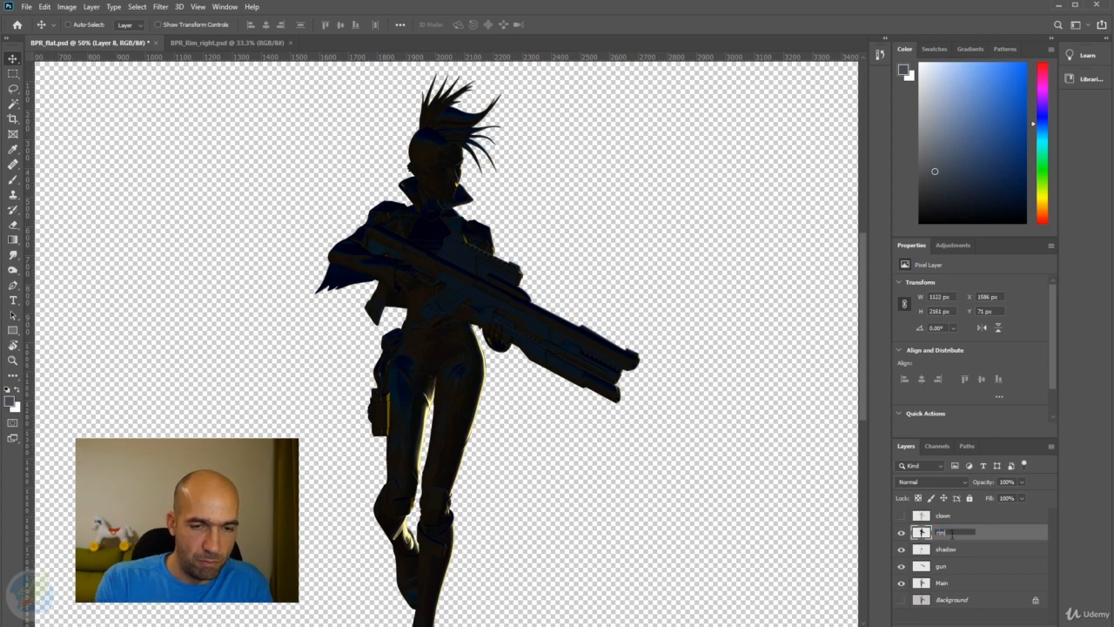
{"action": "key", "text": "Return"}
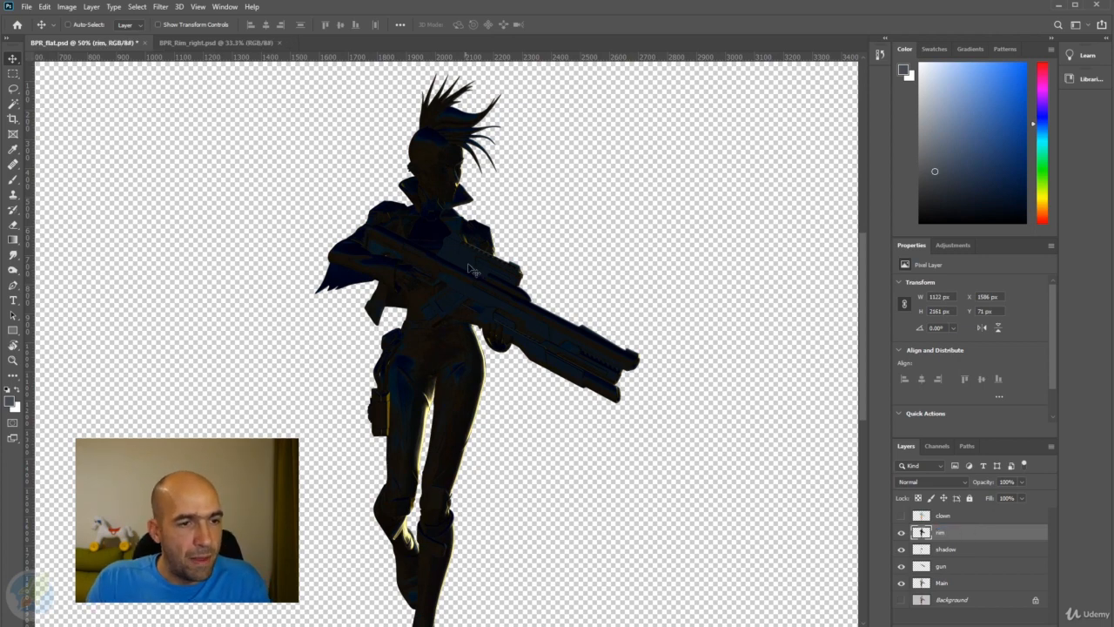
{"action": "left_click", "coordinate": [949, 482]}
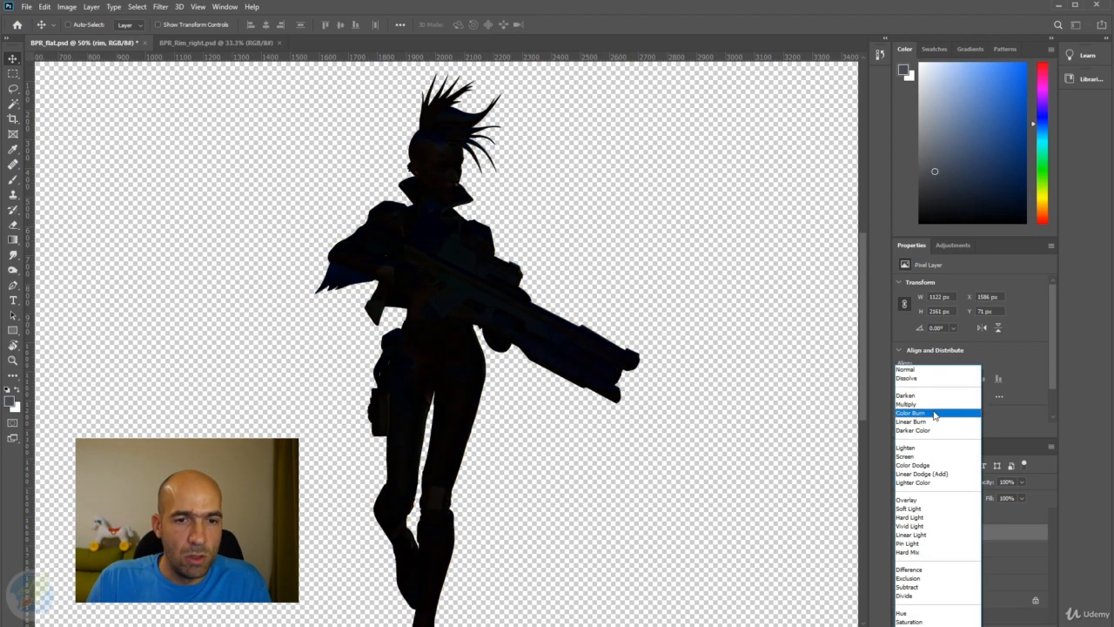
{"action": "left_click", "coordinate": [931, 456]}
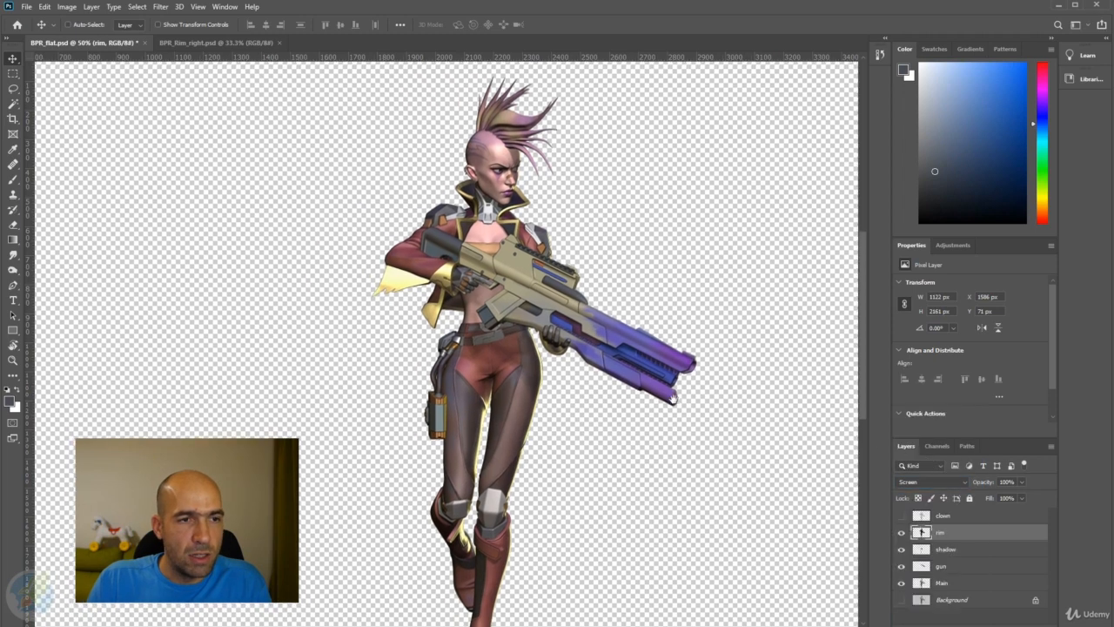
- Toggle the rim layer's visibility to compare the character with and without the rim light
{"action": "left_click_drag", "start_coordinate": [673, 397], "coordinate": [681, 384]}
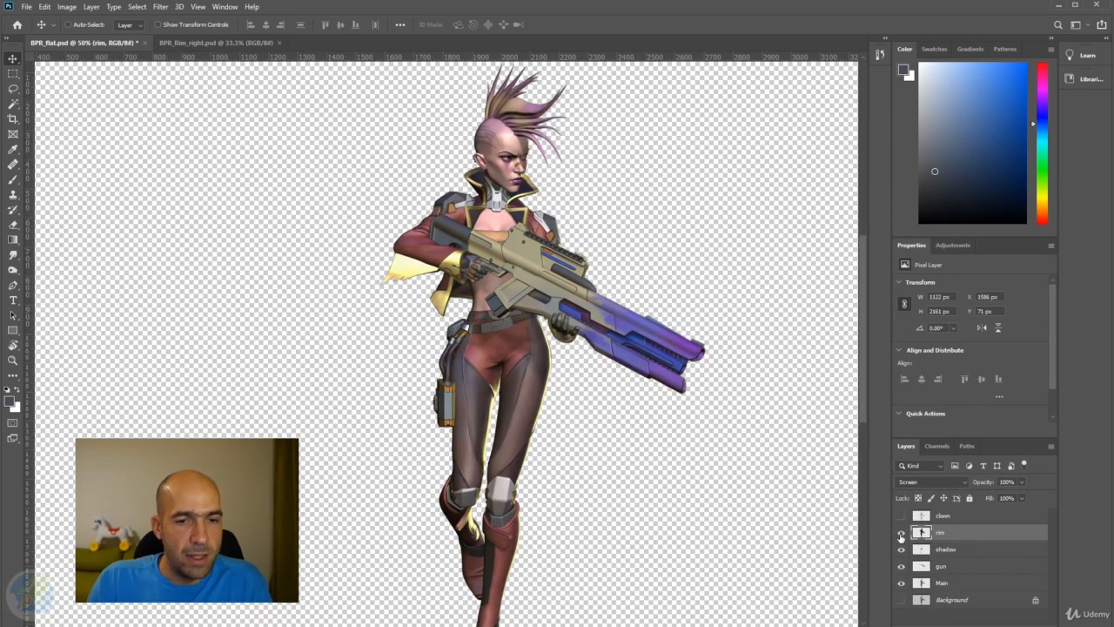
{"action": "left_click", "coordinate": [901, 533]}
{"action": "left_click", "coordinate": [901, 533]}
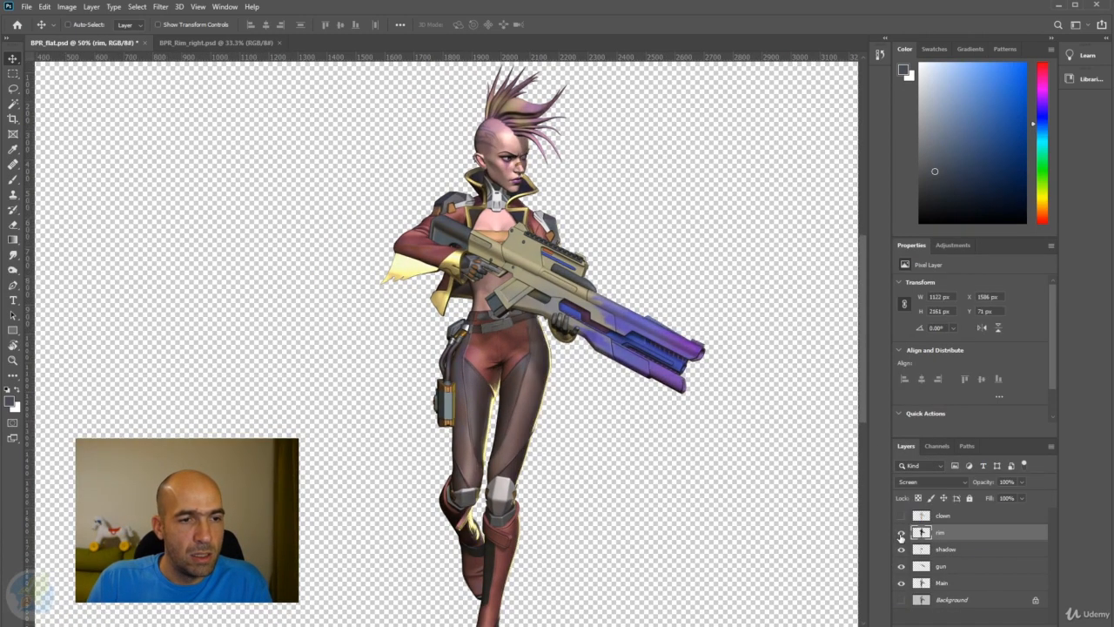
- Compare the artwork repeatedly with the rim layer hidden and shown, leaving the layer visible
{"action": "left_click", "coordinate": [901, 533]}
{"action": "left_click", "coordinate": [901, 533]}
{"action": "left_click", "coordinate": [901, 532]}
{"action": "left_click", "coordinate": [901, 533]}
{"action": "left_click", "coordinate": [902, 533]}
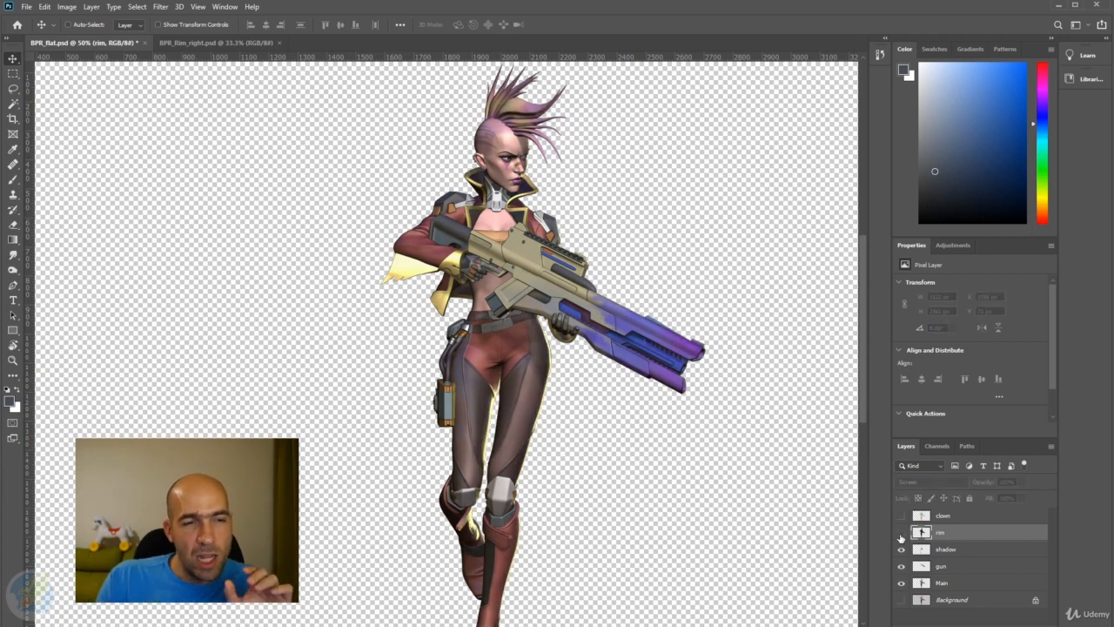
{"action": "left_click", "coordinate": [901, 533]}
{"action": "left_click", "coordinate": [901, 533]}
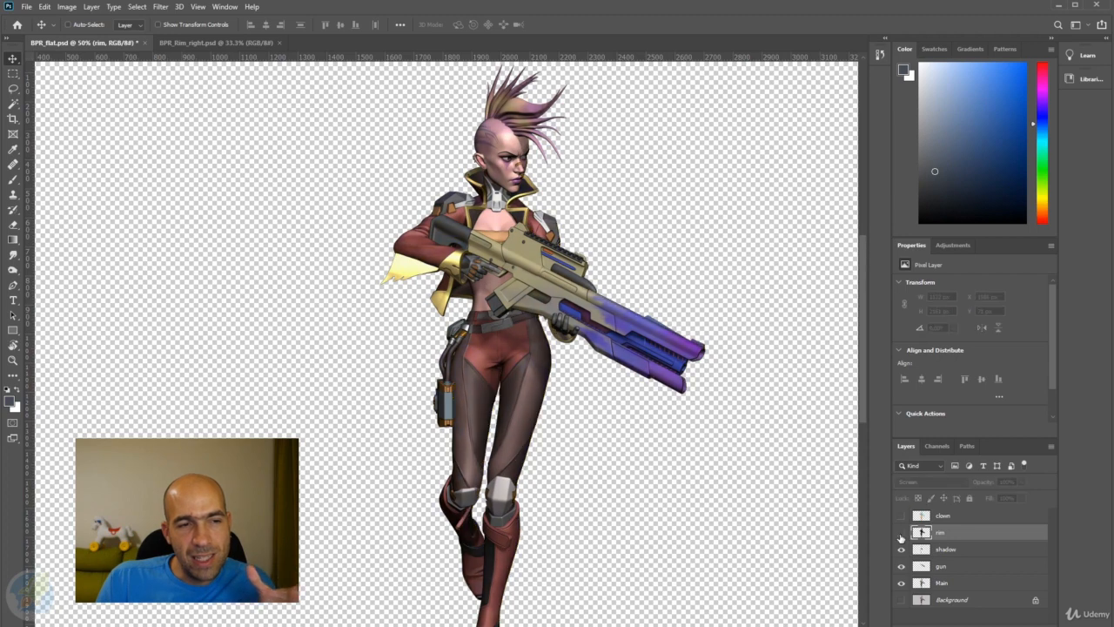
{"action": "left_click", "coordinate": [901, 533]}
{"action": "left_click", "coordinate": [901, 533]}
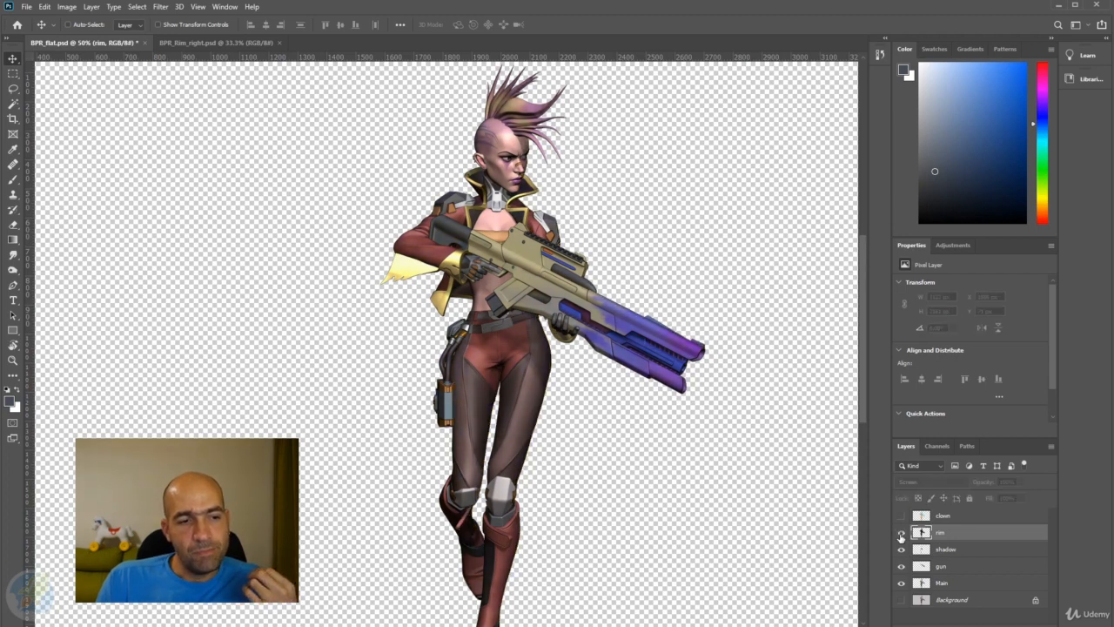
{"action": "left_click", "coordinate": [901, 533]}
{"action": "left_click", "coordinate": [901, 533]}
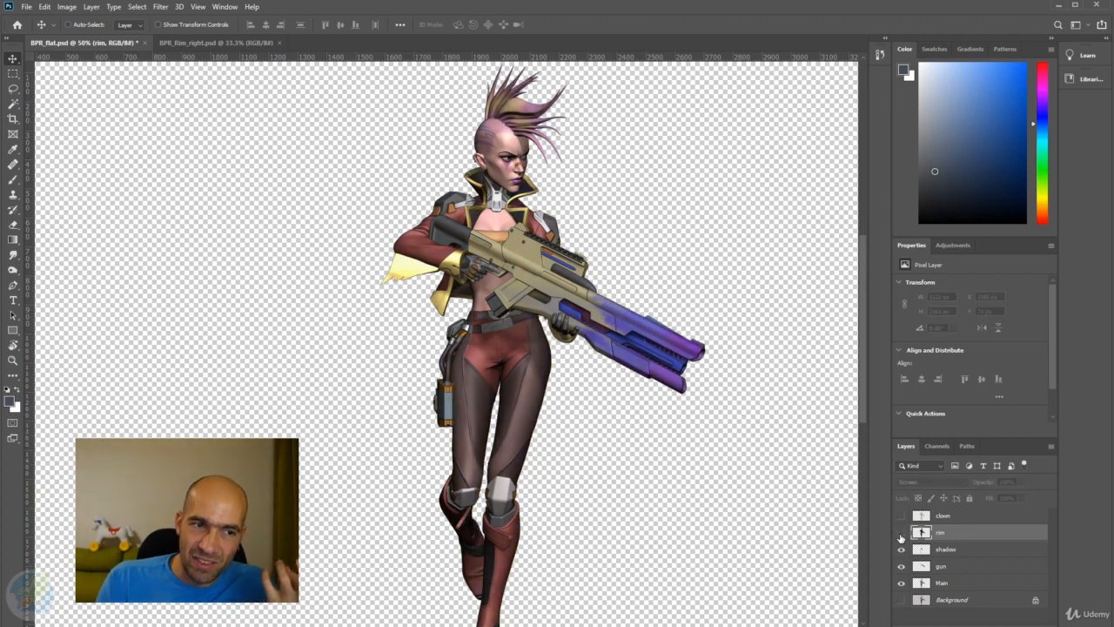
{"action": "left_click", "coordinate": [901, 533]}
{"action": "left_click", "coordinate": [901, 533]}
{"action": "left_click", "coordinate": [901, 533]}
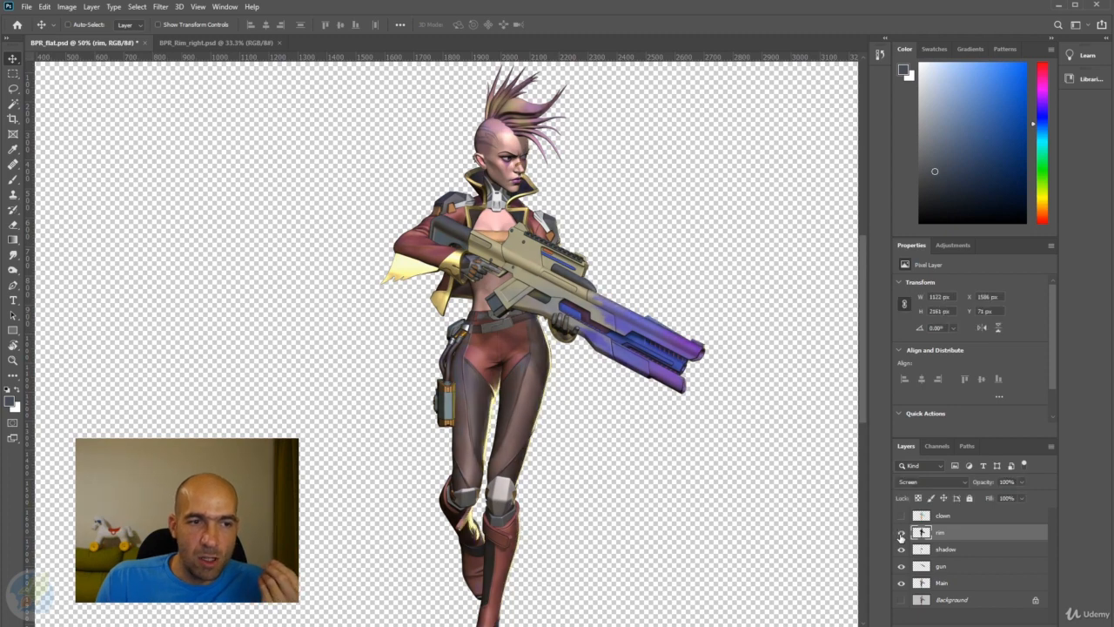
{"action": "left_click", "coordinate": [901, 533]}
{"action": "left_click", "coordinate": [901, 533]}
{"action": "left_click", "coordinate": [901, 533]}
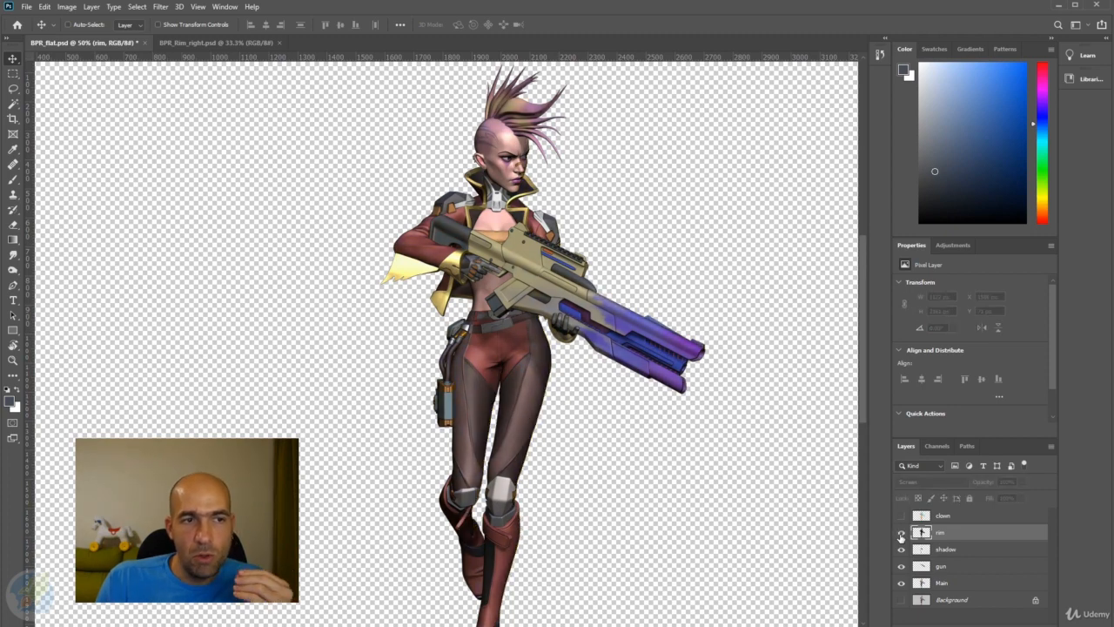
{"action": "left_click", "coordinate": [901, 533]}
{"action": "left_click", "coordinate": [901, 533]}
{"action": "left_click", "coordinate": [901, 532]}
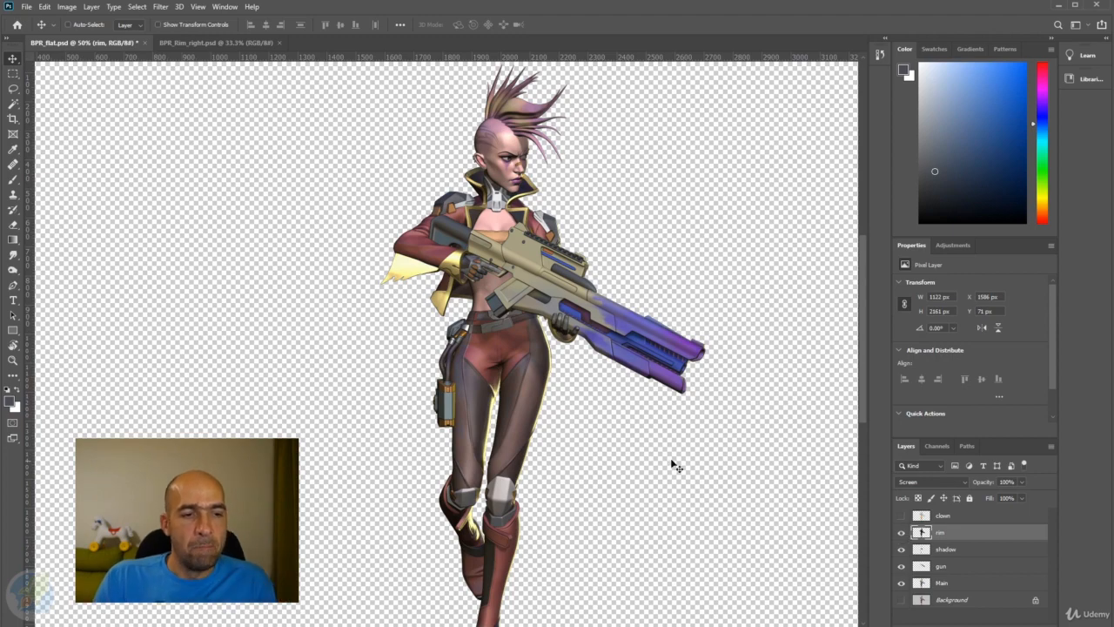
- Apply a Levels adjustment to the rim layer, raising the black input point slightly to deepen its dark areas
{"action": "key", "text": "ctrl+minus"}
{"action": "left_click_drag", "start_coordinate": [550, 387], "coordinate": [603, 399]}
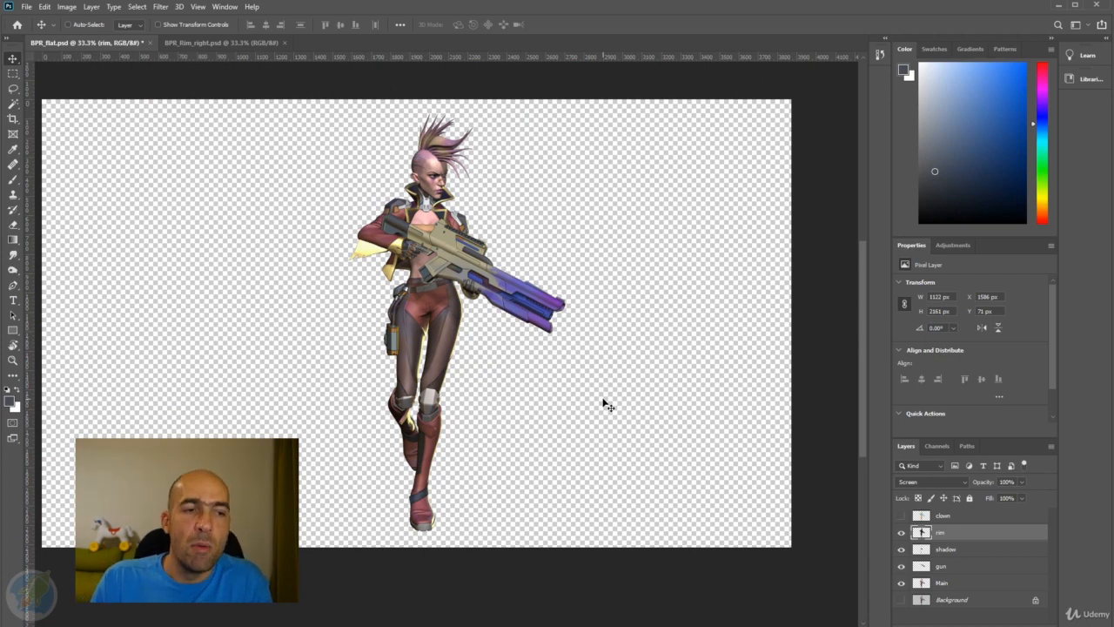
{"action": "key", "text": "ctrl+plus"}
{"action": "left_click_drag", "start_coordinate": [443, 280], "coordinate": [449, 303]}
{"action": "key", "text": "ctrl"}
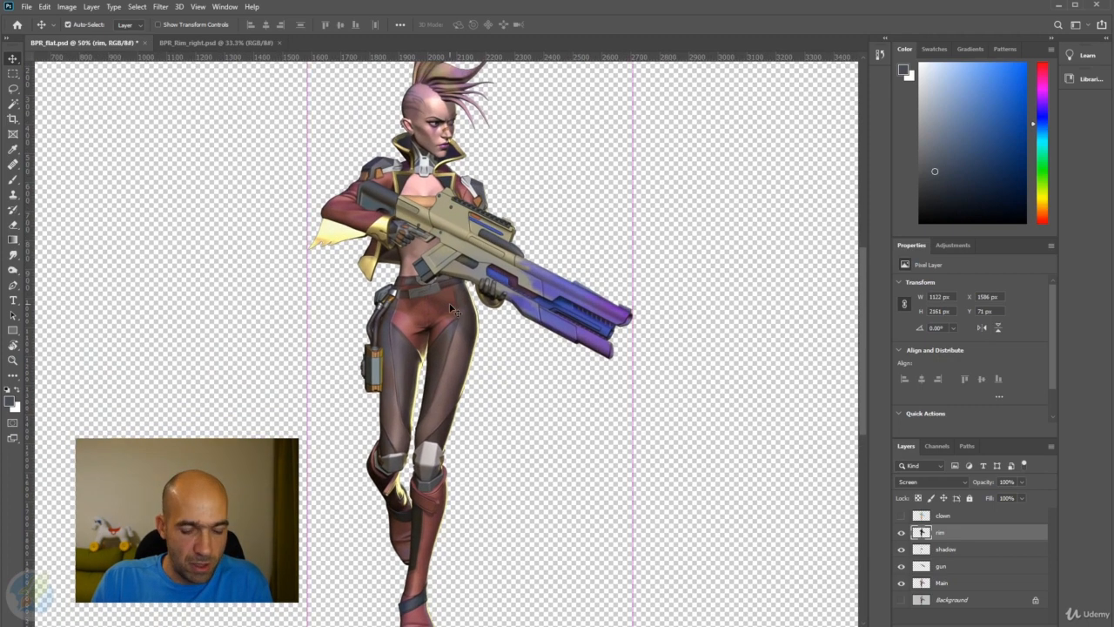
{"action": "key", "text": "ctrl+l"}
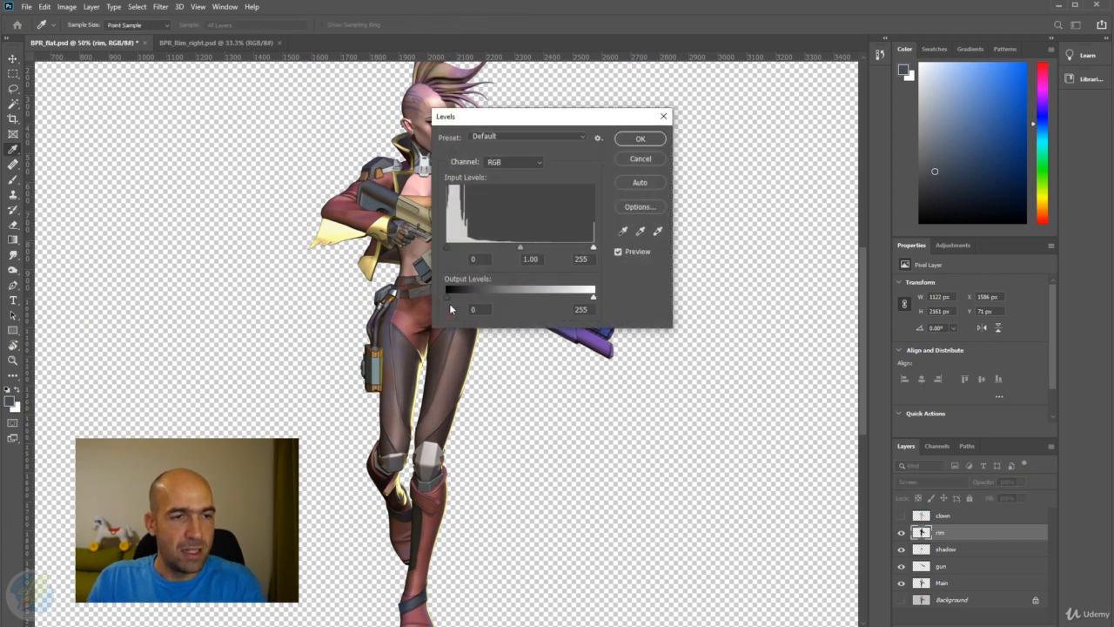
{"action": "left_click_drag", "start_coordinate": [486, 119], "coordinate": [624, 148]}
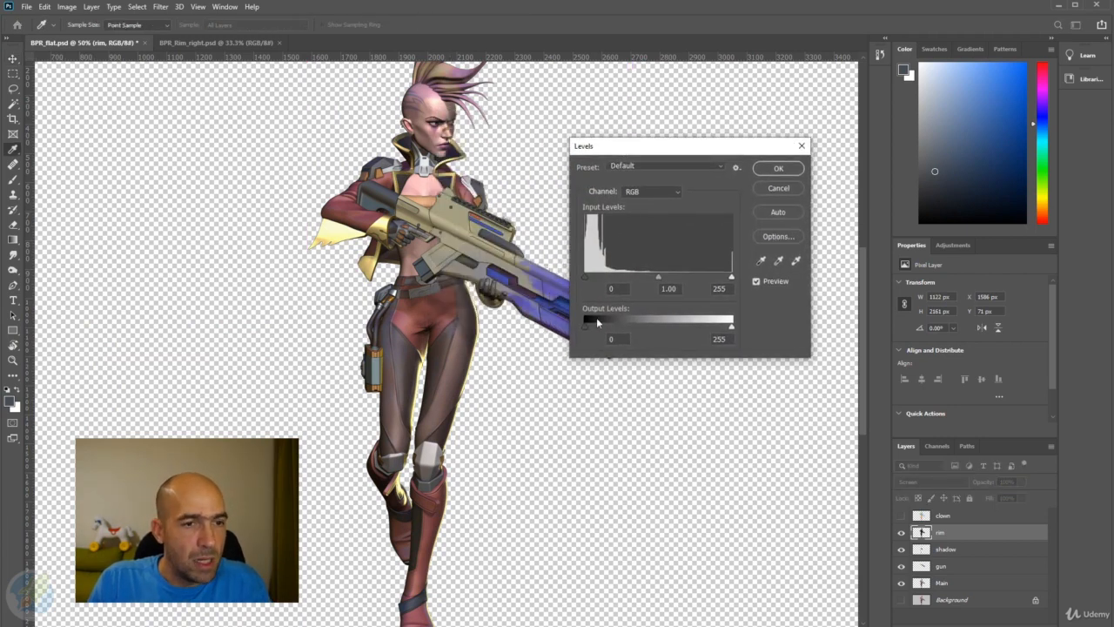
{"action": "mouse_move", "coordinate": [588, 285]}
{"action": "left_mouse_down"}
{"action": "mouse_move", "coordinate": [603, 281]}
{"action": "mouse_move", "coordinate": [584, 282]}
{"action": "left_mouse_up"}
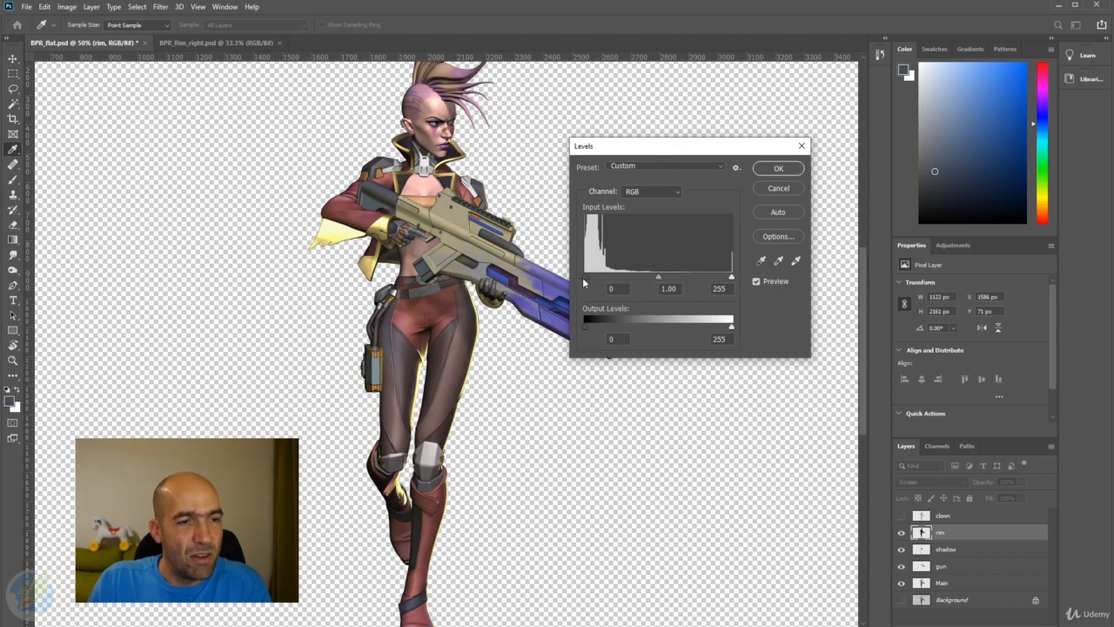
{"action": "left_click_drag", "start_coordinate": [584, 282], "coordinate": [596, 285]}
{"action": "left_click", "coordinate": [778, 169]}
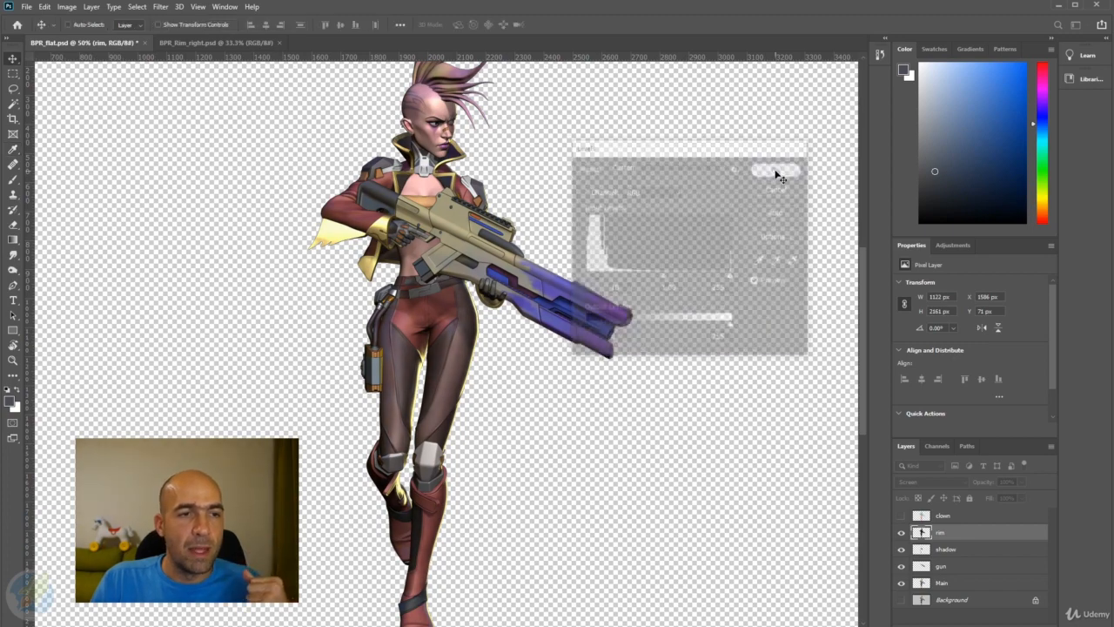
- Add a new empty layer directly above the Background layer, beneath Main
{"action": "key", "text": "ctrl+minus"}
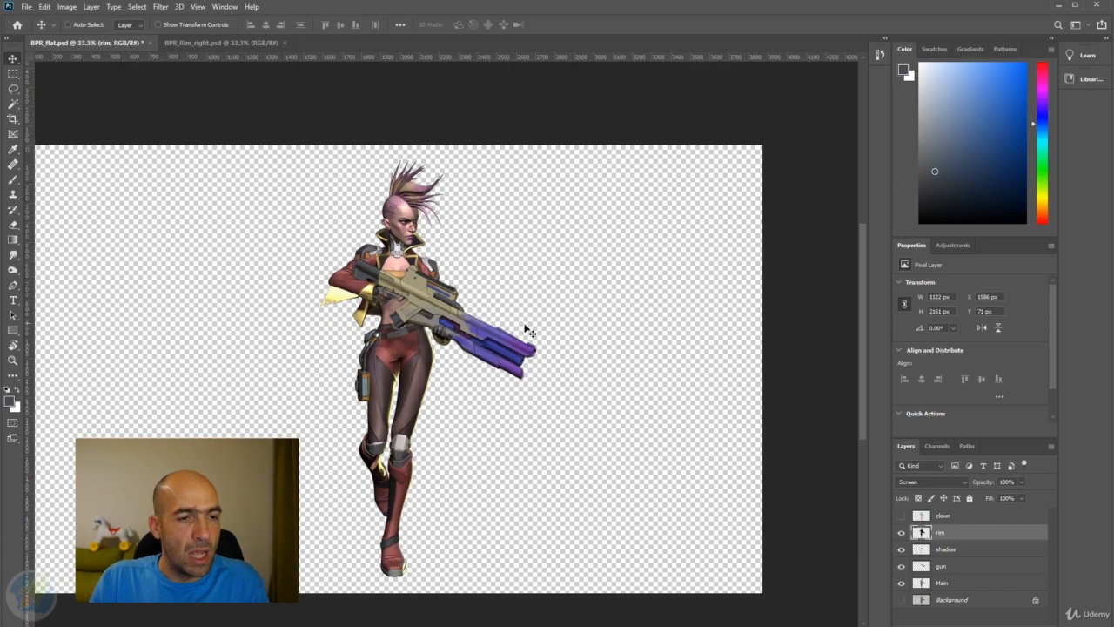
{"action": "left_click", "coordinate": [1001, 603]}
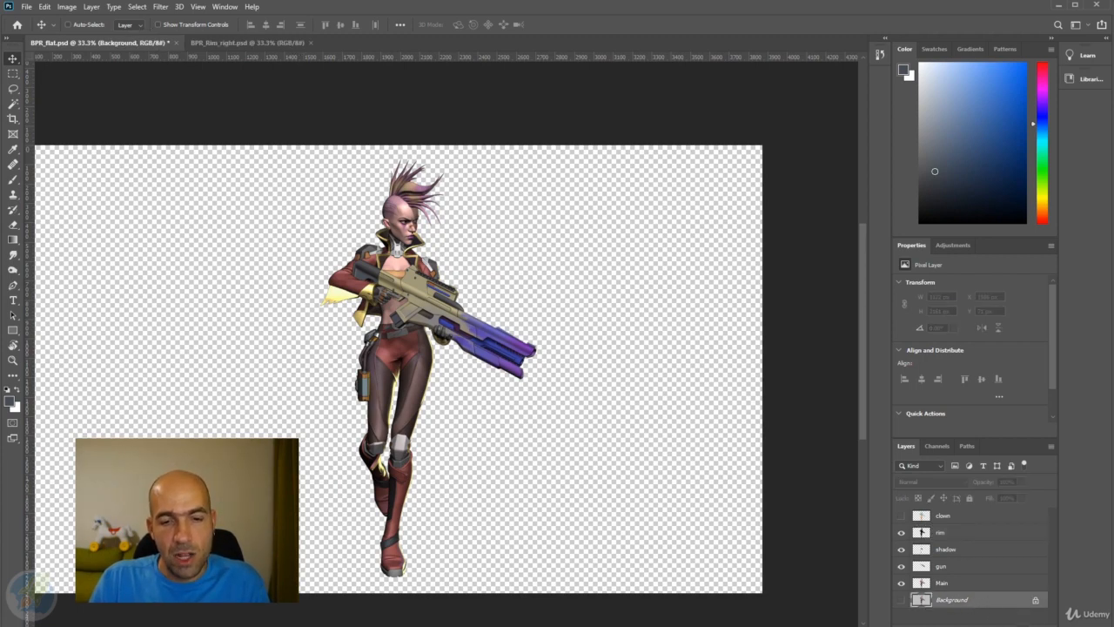
{"action": "key", "text": "ctrl+shift+alt+n"}
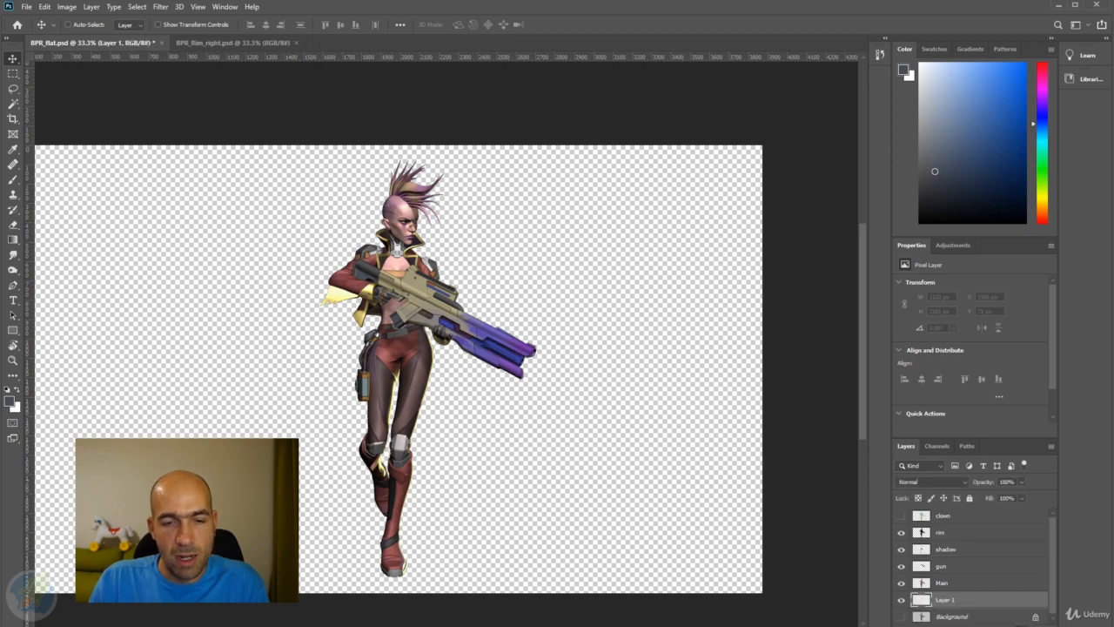
{"action": "left_click_drag", "start_coordinate": [309, 365], "coordinate": [376, 336]}
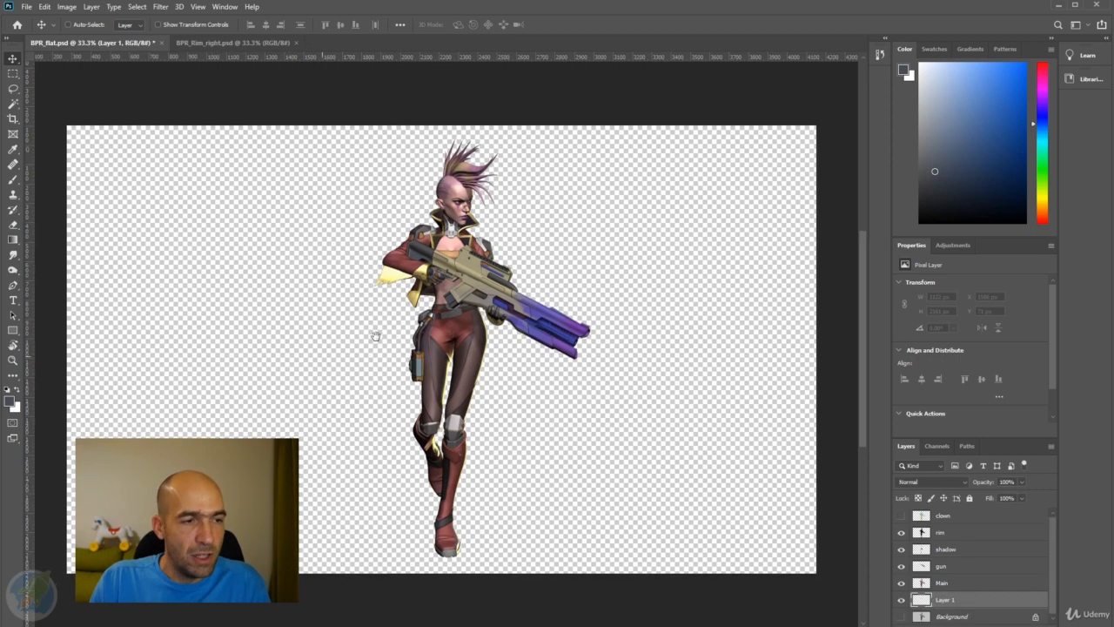
- Set the foreground colour to blue #5d97c4 and fill the new layer beneath Main with it
{"action": "left_click", "coordinate": [11, 402]}
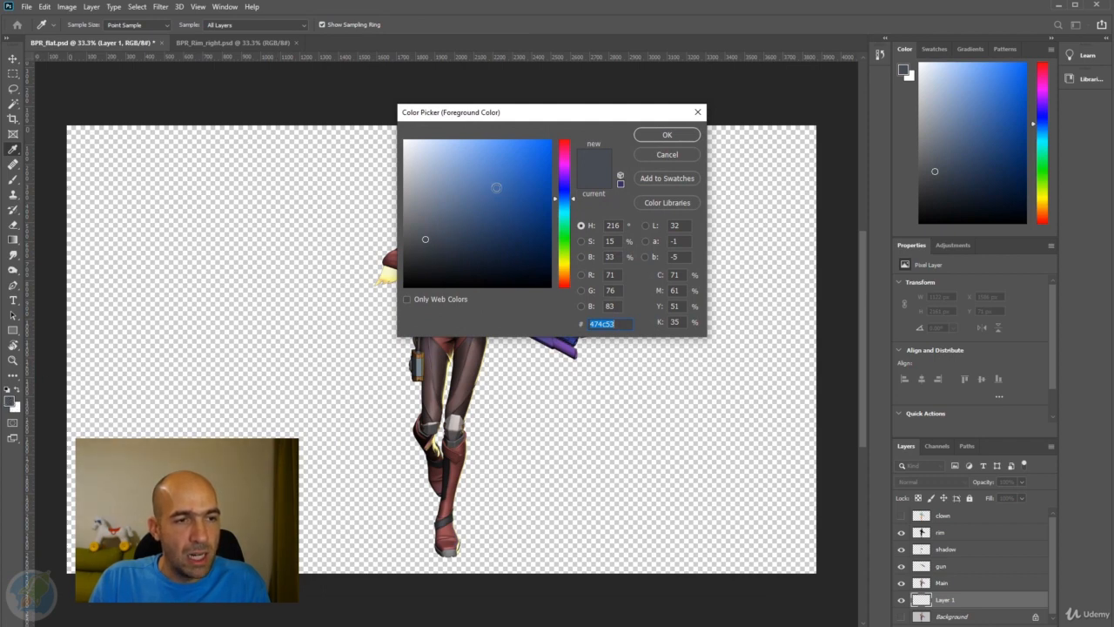
{"action": "left_click", "coordinate": [475, 177]}
{"action": "left_click_drag", "start_coordinate": [475, 177], "coordinate": [482, 174]}
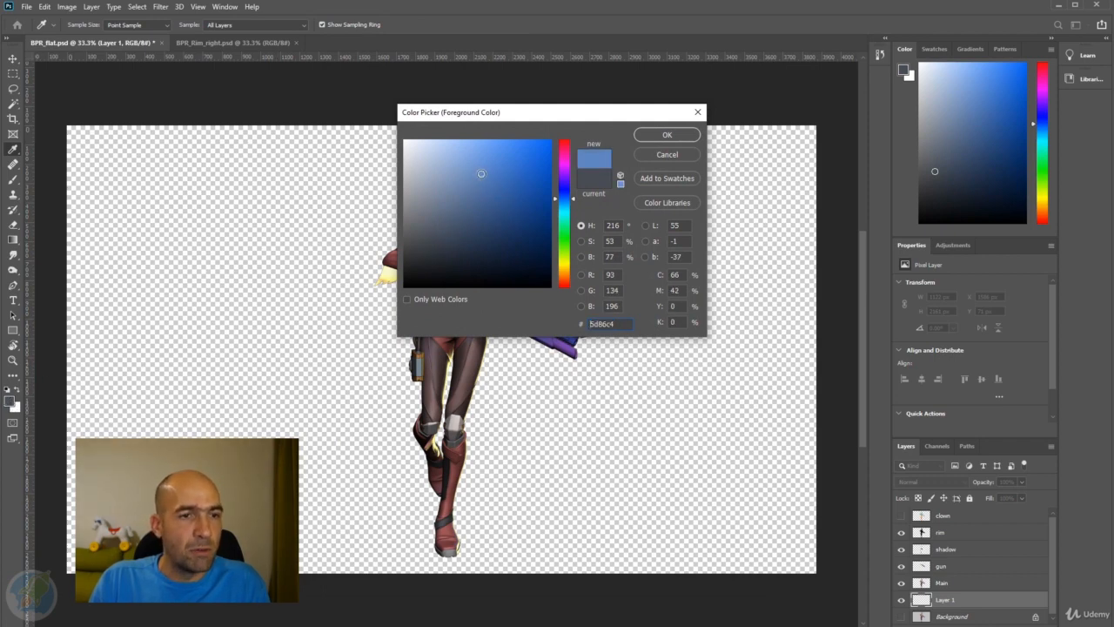
{"action": "left_click_drag", "start_coordinate": [567, 219], "coordinate": [566, 206]}
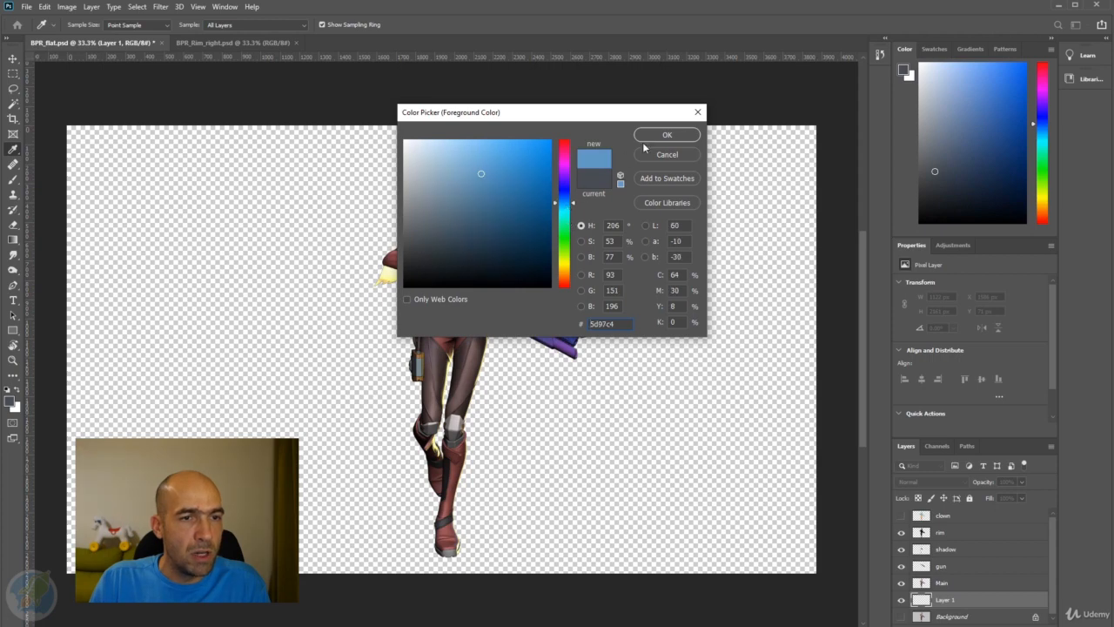
{"action": "left_click", "coordinate": [668, 136]}
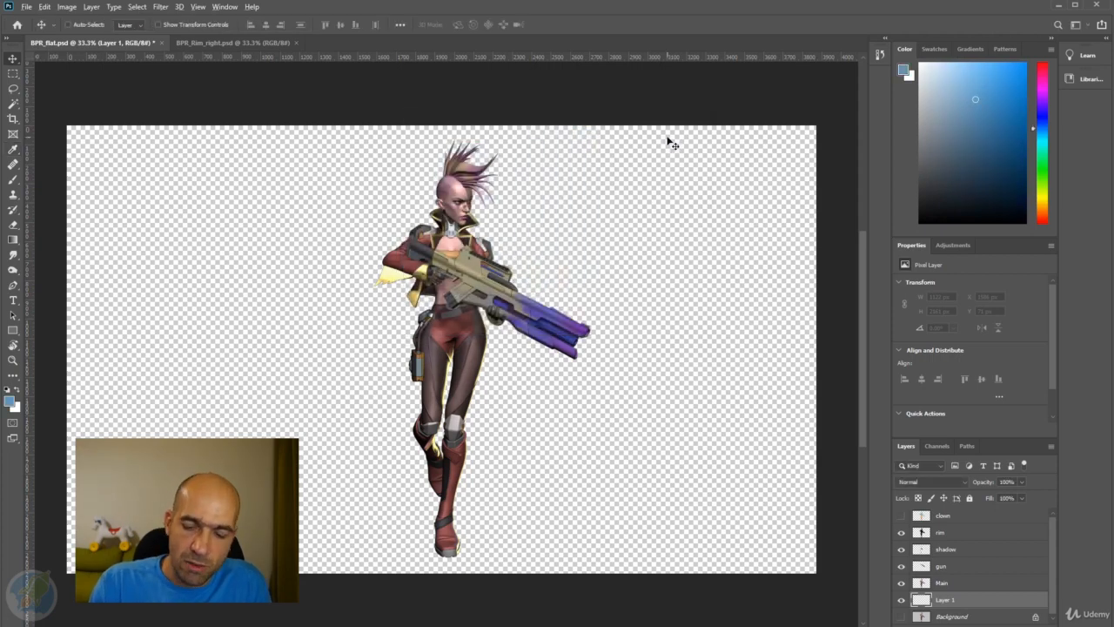
{"action": "key", "text": "alt+BackSpace"}
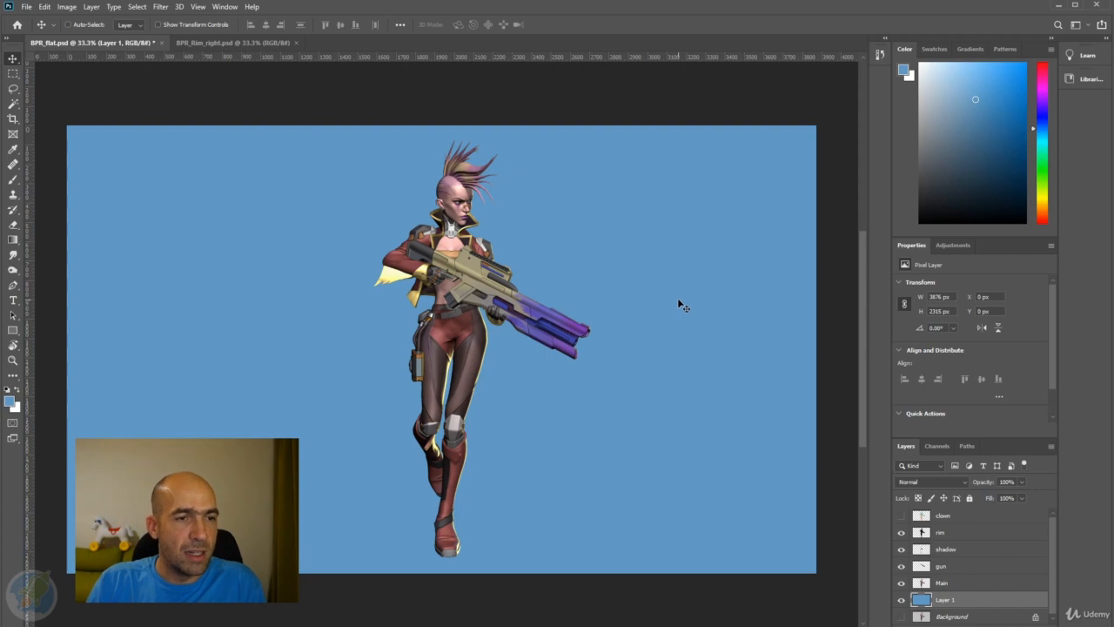
{"action": "key", "text": "ctrl+plus"}
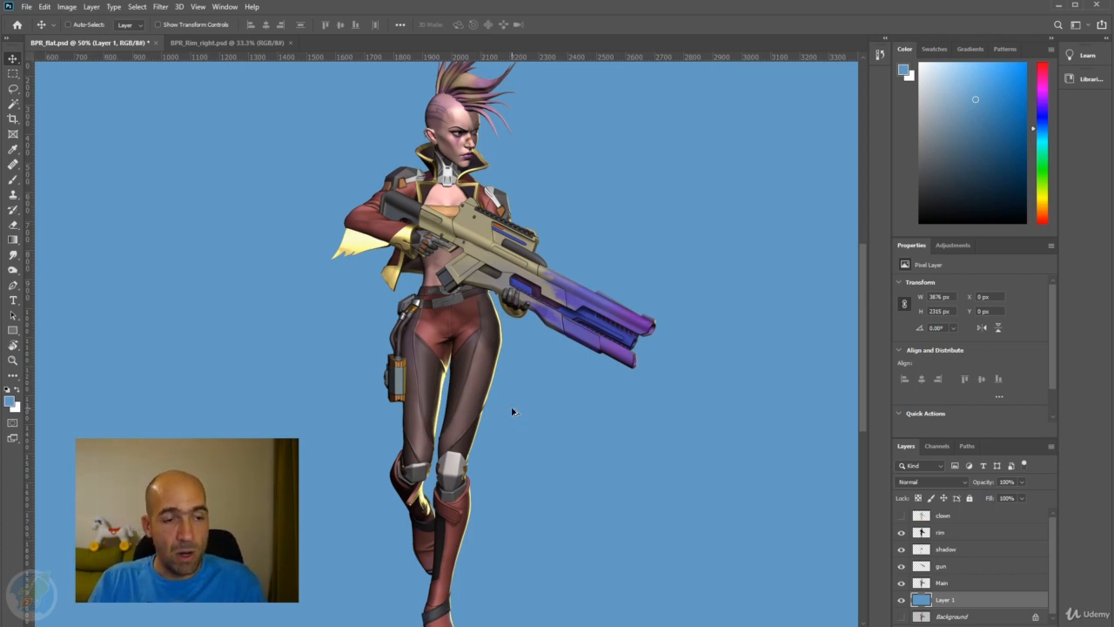
{"action": "scroll", "coordinate": [514, 410], "scroll_direction": "down", "scroll_amount": 2}
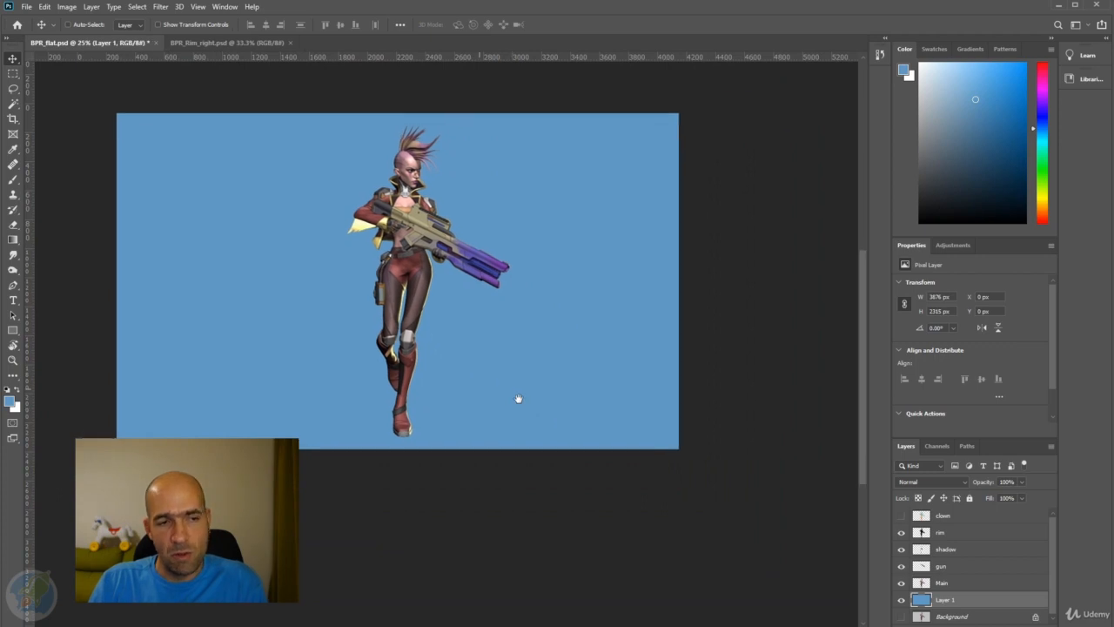
{"action": "scroll", "coordinate": [505, 390], "scroll_direction": "up", "scroll_amount": 1}
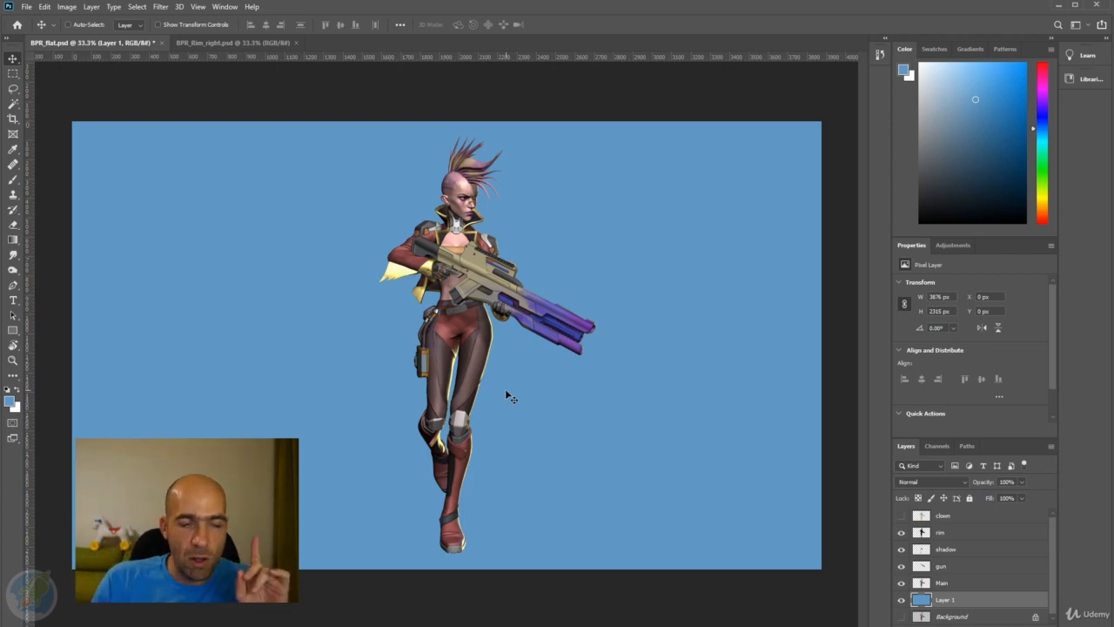
- Switch to ZBrush and turn on the floor grid beneath the character
{"action": "key", "text": "alt+Tab"}
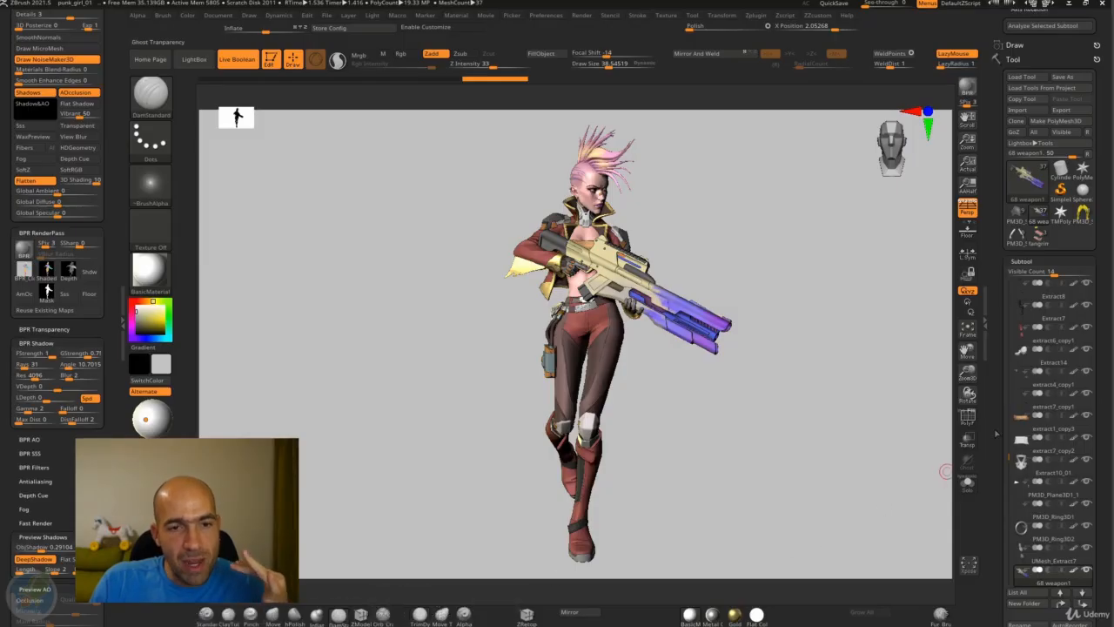
{"action": "left_click", "coordinate": [968, 233]}
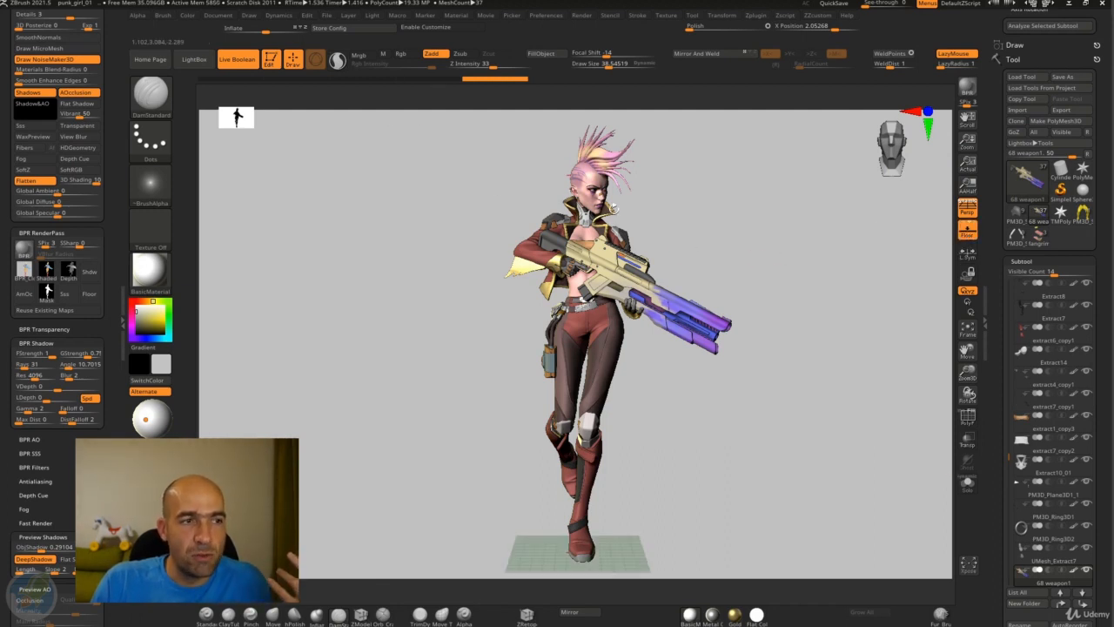
- Reposition the light on the front of the light preview sphere, slightly above its centre, to light the character from above
{"action": "left_click", "coordinate": [149, 405]}
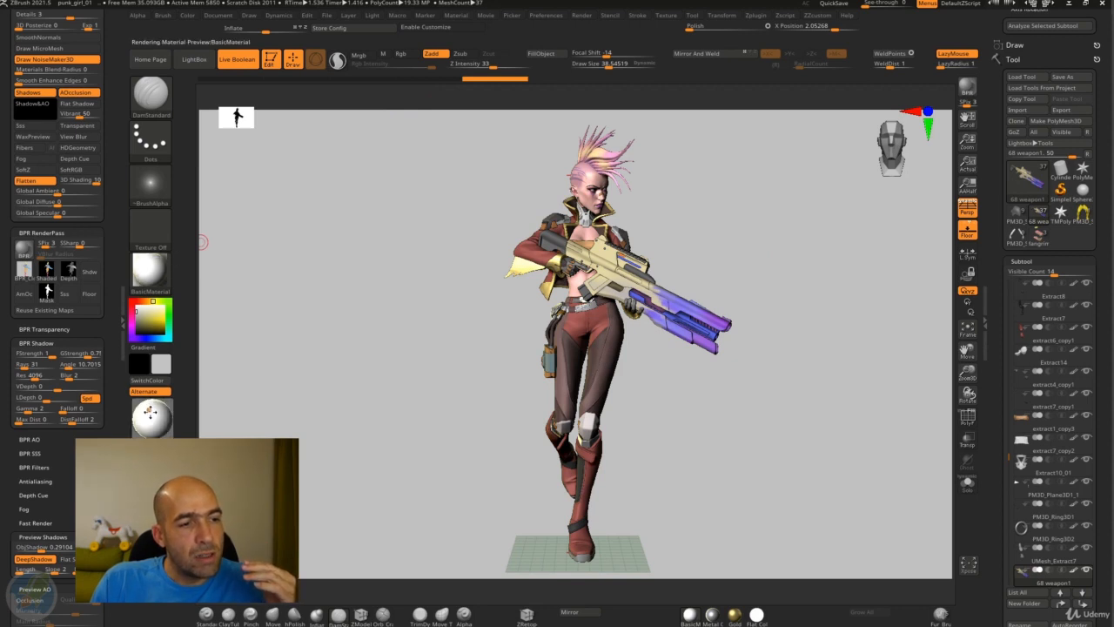
{"action": "left_click", "coordinate": [150, 410]}
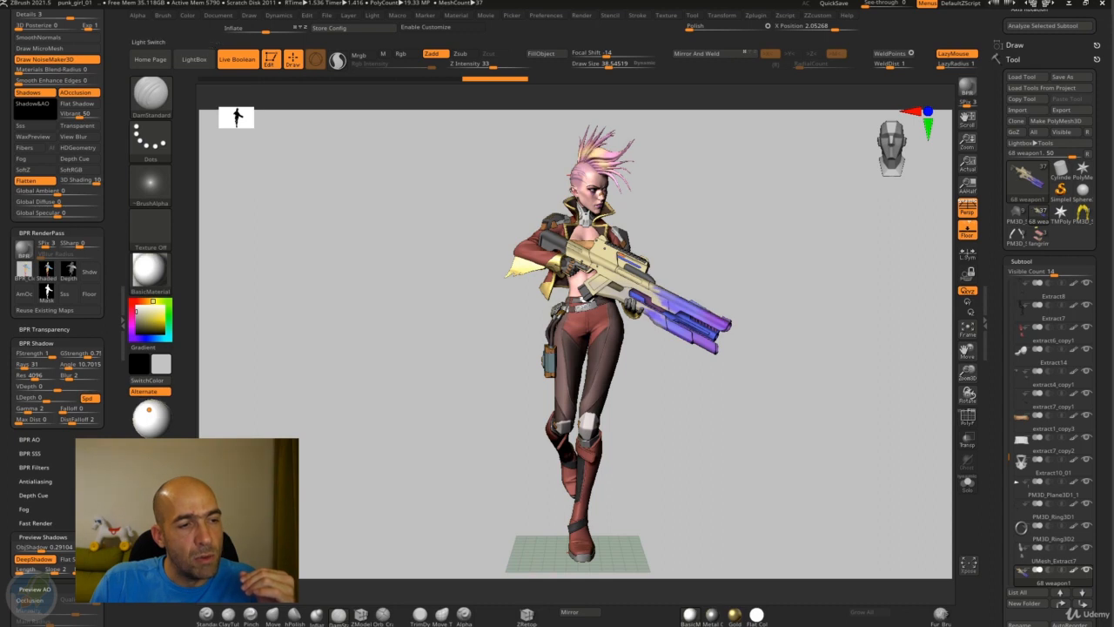
{"action": "left_click", "coordinate": [143, 415]}
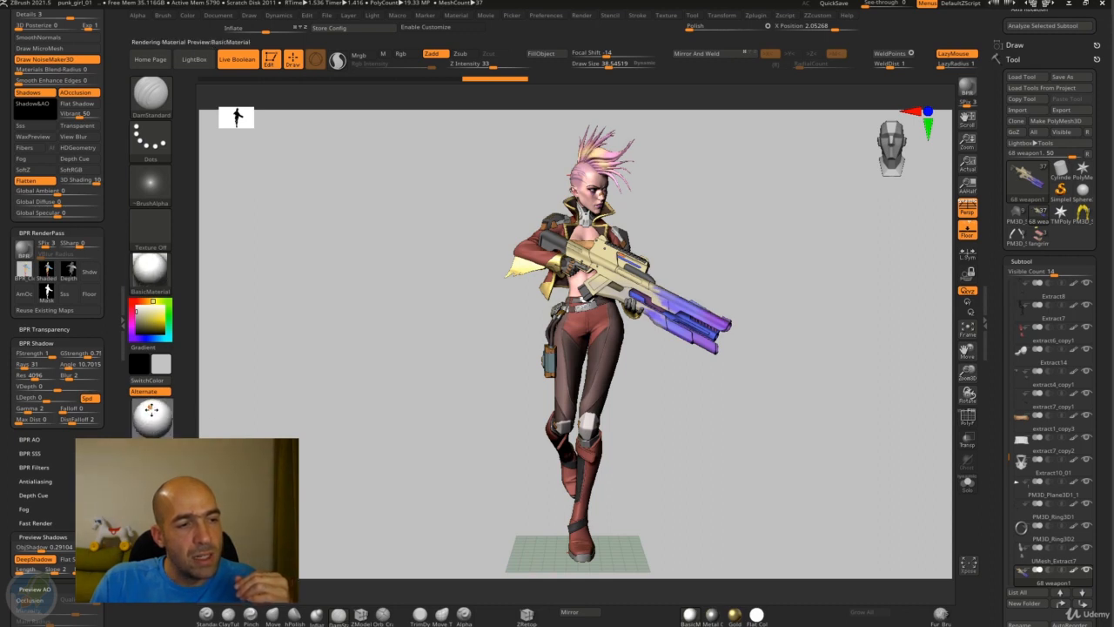
{"action": "left_click", "coordinate": [150, 405]}
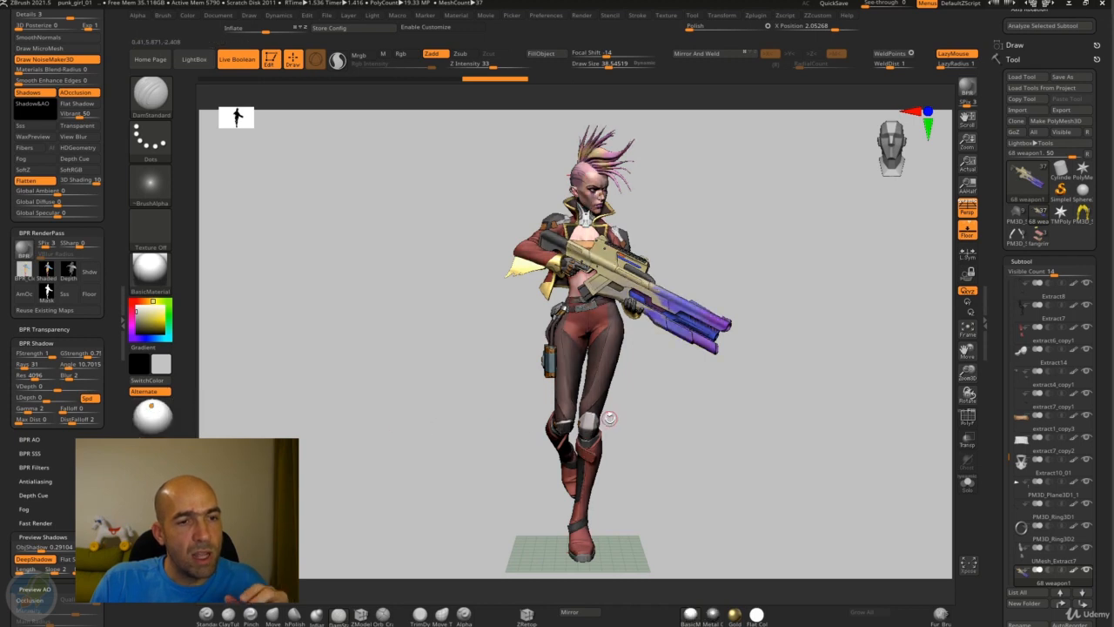
{"action": "left_click", "coordinate": [152, 406]}
{"action": "left_click_drag", "start_coordinate": [151, 407], "coordinate": [149, 410]}
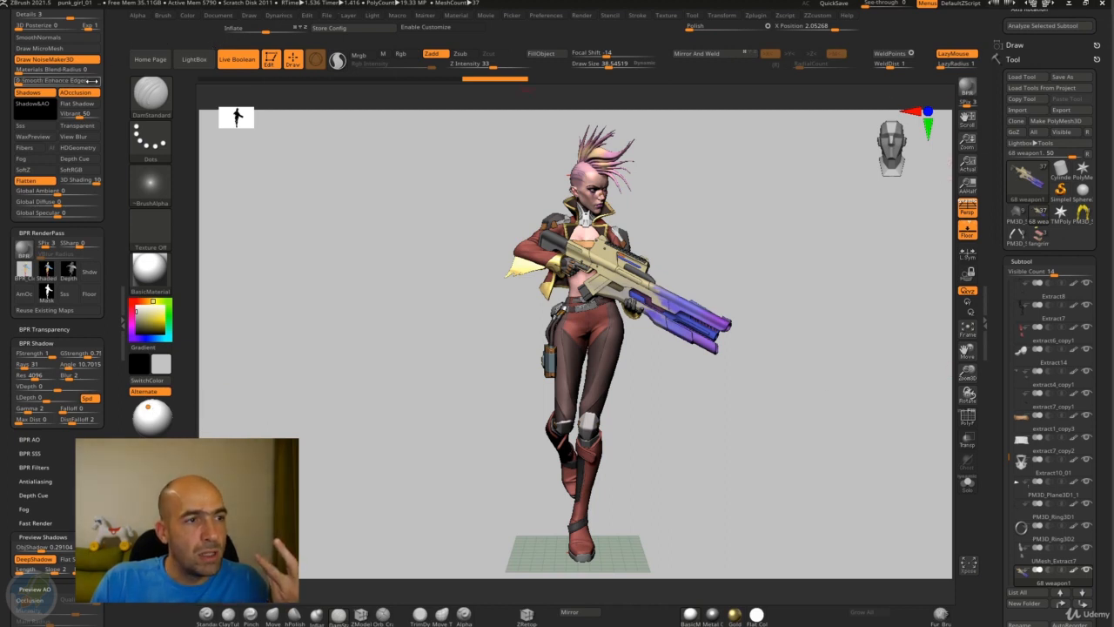
- Turn off AOcclusion and BPR-render the character's floor shadow, refining it with shadow Rays 108, Res 7927 and Angle 3.85255
{"action": "key", "text": "shift+r"}
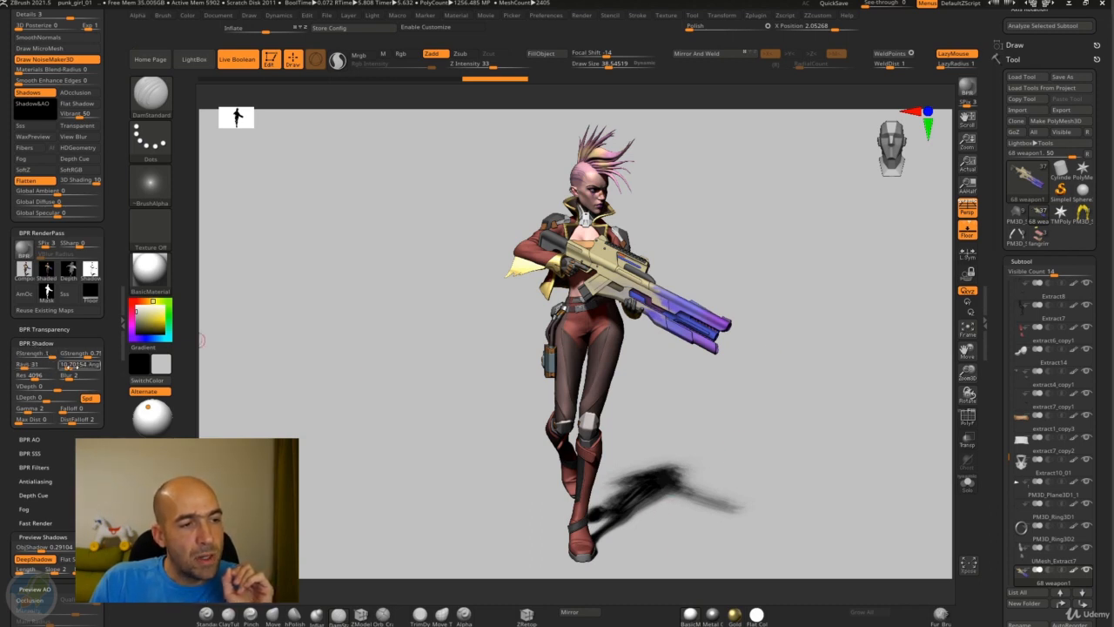
{"action": "left_click_drag", "start_coordinate": [66, 366], "coordinate": [30, 368]}
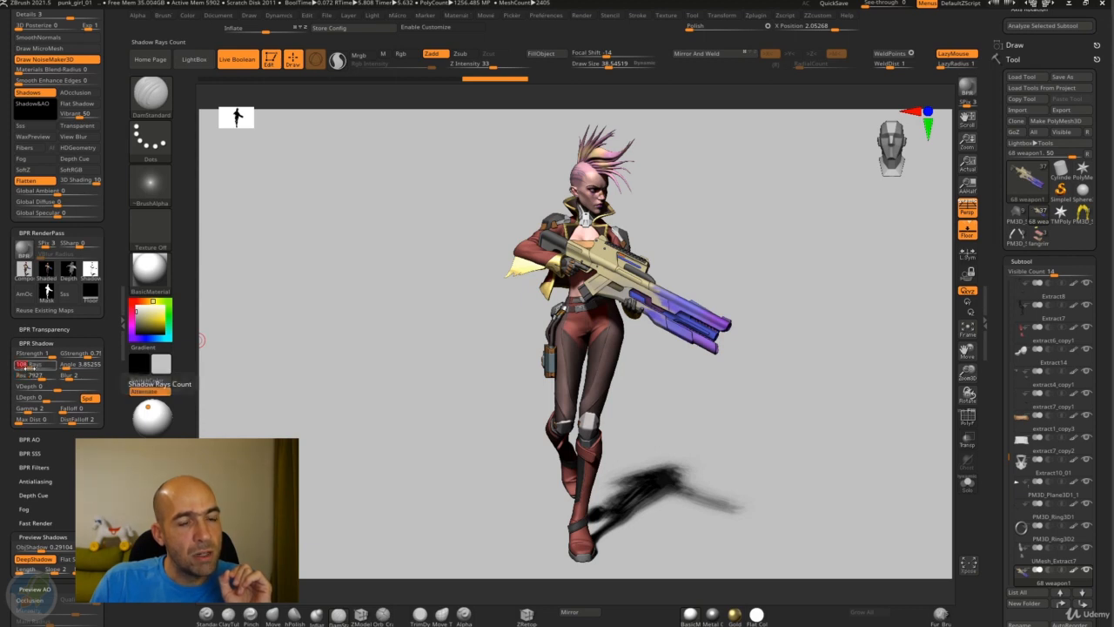
{"action": "left_click", "coordinate": [967, 87]}
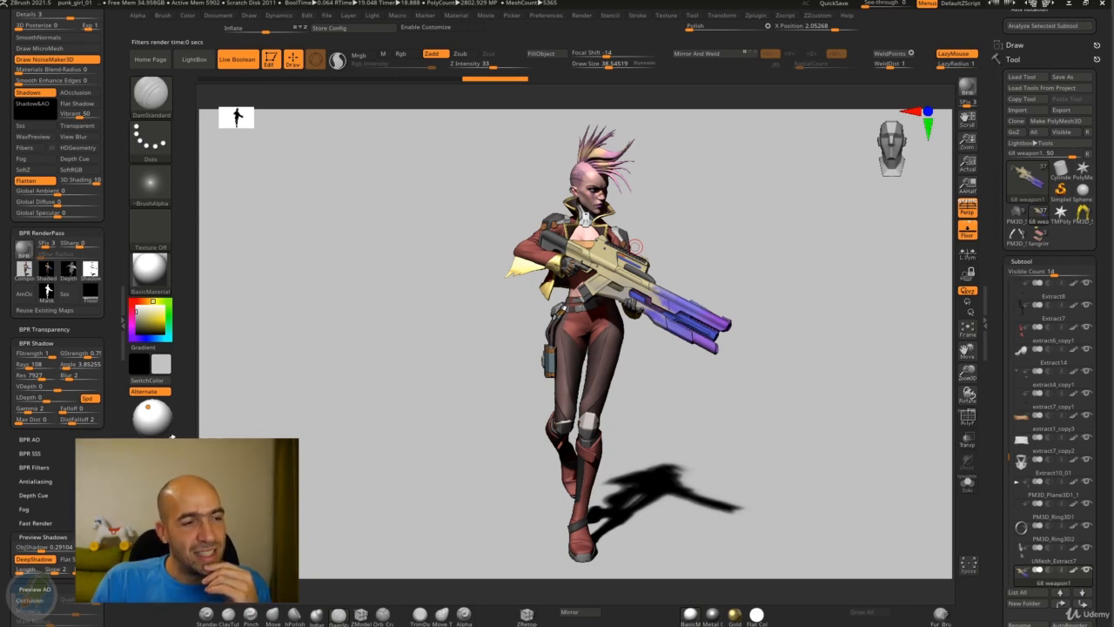
- Set the BPR shadow Rays to 59 and Blur to 6, keeping Angle at 3.85255, and BPR-render the character again
{"action": "left_click_drag", "start_coordinate": [70, 367], "coordinate": [73, 370]}
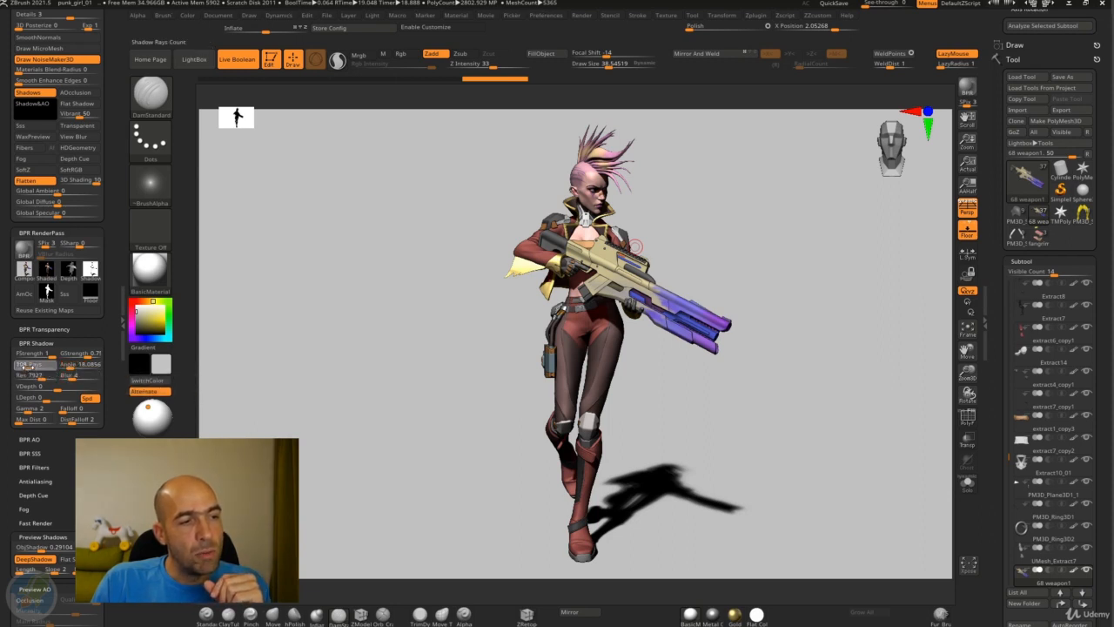
{"action": "left_click", "coordinate": [66, 370]}
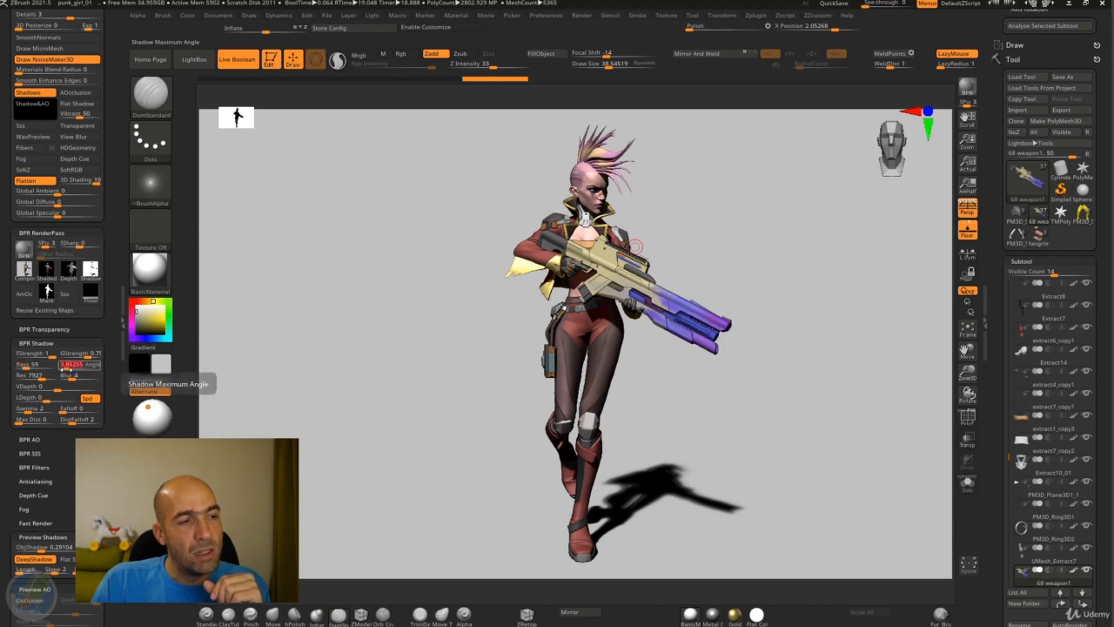
{"action": "left_click", "coordinate": [68, 379]}
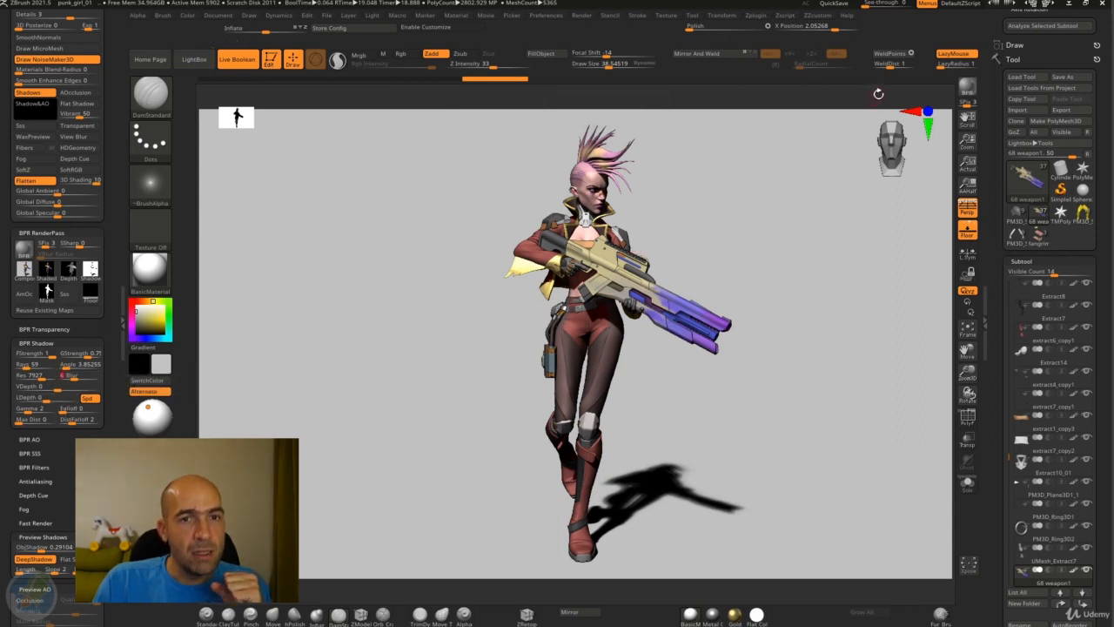
{"action": "left_click", "coordinate": [831, 247]}
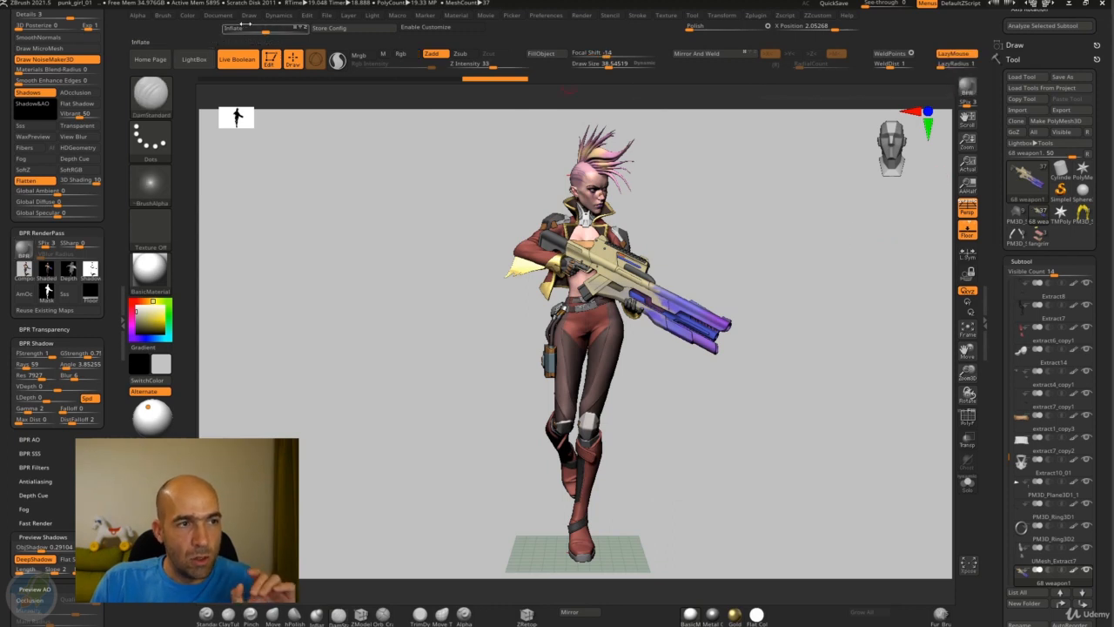
{"action": "left_click", "coordinate": [215, 19]}
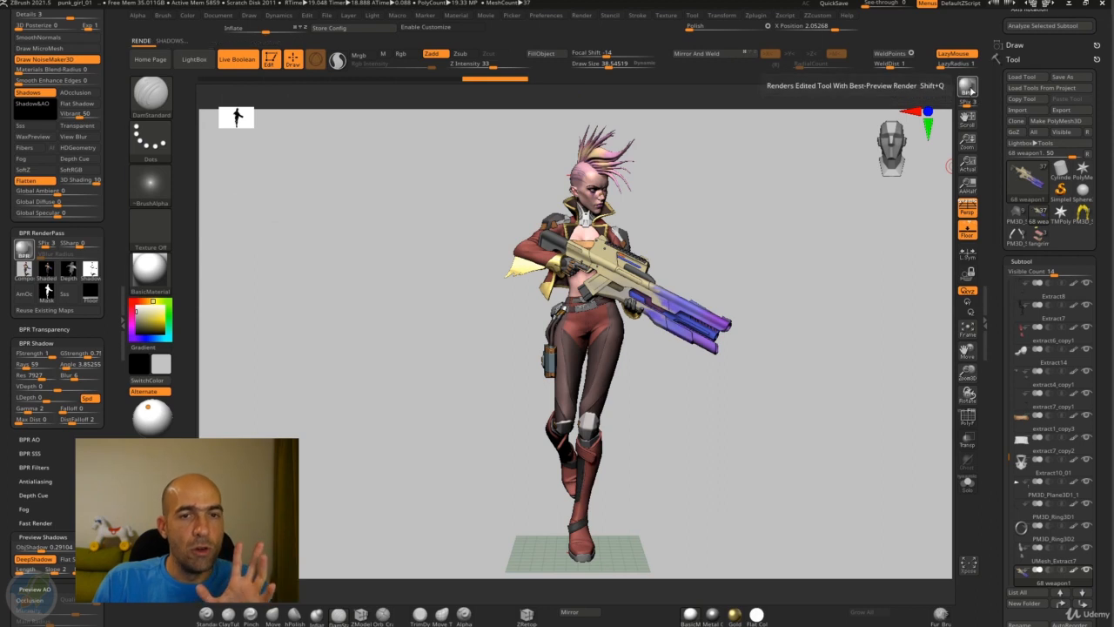
{"action": "left_click", "coordinate": [968, 87]}
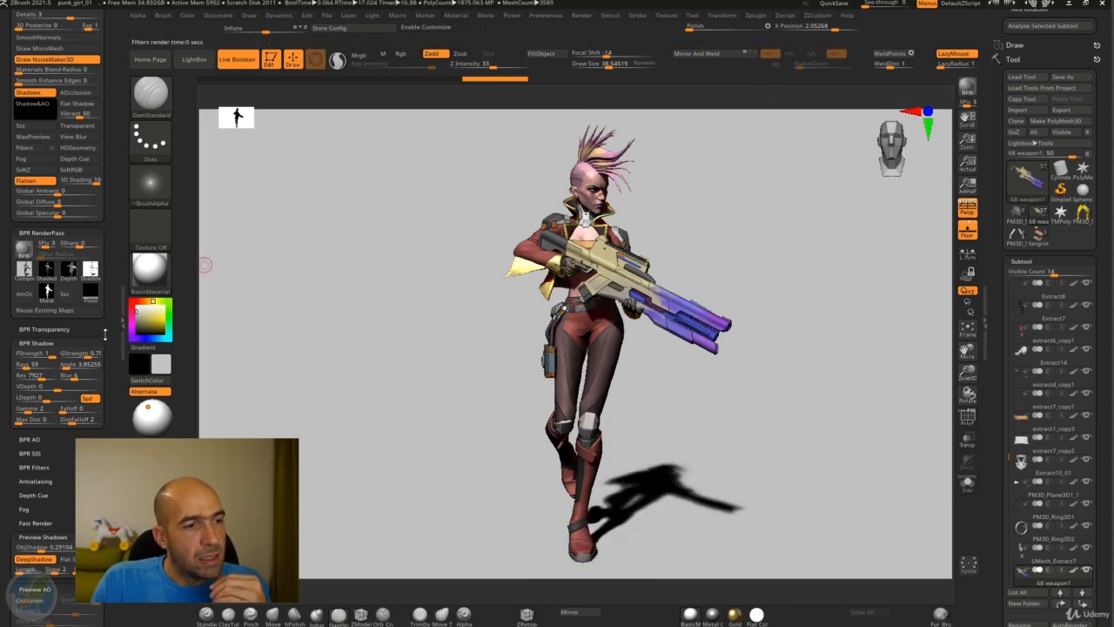
- Raise the light on the preview sphere, set shadow Rays to 51 and Res to 3497, and BPR-render the floor shadow
{"action": "left_click_drag", "start_coordinate": [153, 408], "coordinate": [151, 404]}
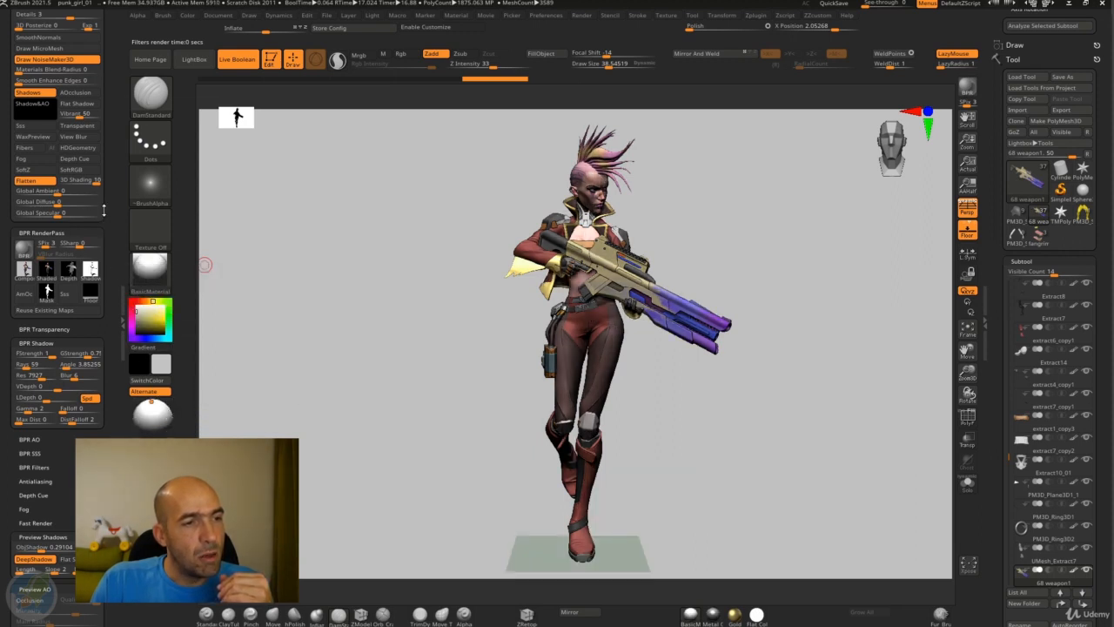
{"action": "mouse_move", "coordinate": [44, 364]}
{"action": "left_mouse_down"}
{"action": "mouse_move", "coordinate": [20, 367]}
{"action": "mouse_move", "coordinate": [33, 376]}
{"action": "left_mouse_up"}
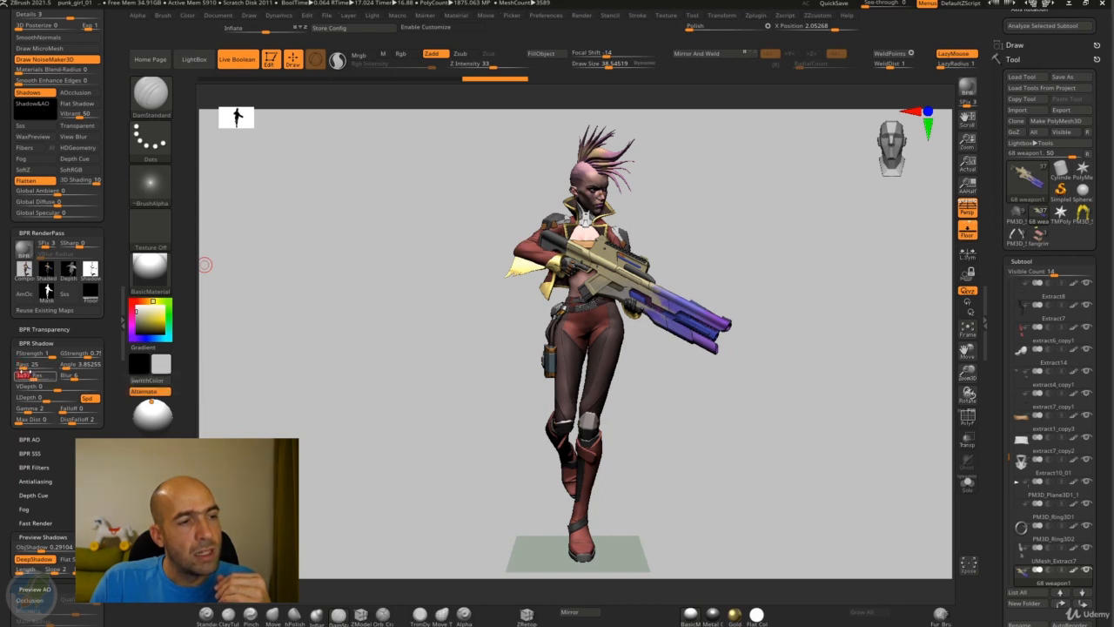
{"action": "left_click_drag", "start_coordinate": [21, 367], "coordinate": [26, 367]}
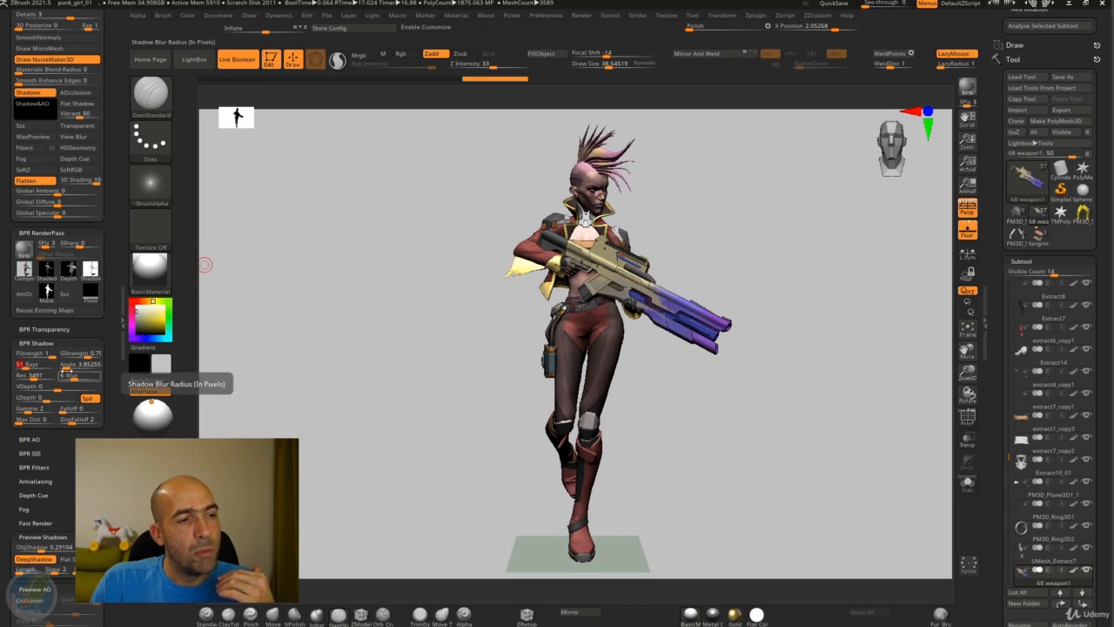
{"action": "left_click", "coordinate": [968, 89]}
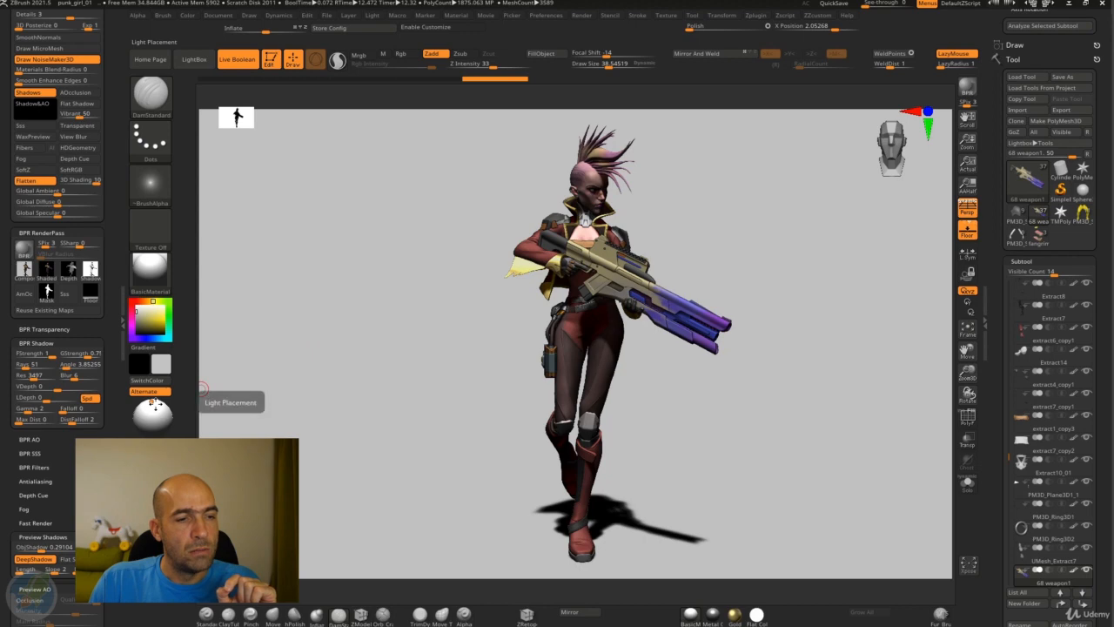
- Export the rendered shadow map to the Render folder as BPR_ShadowFloor.psd
{"action": "mouse_move", "coordinate": [44, 272]}
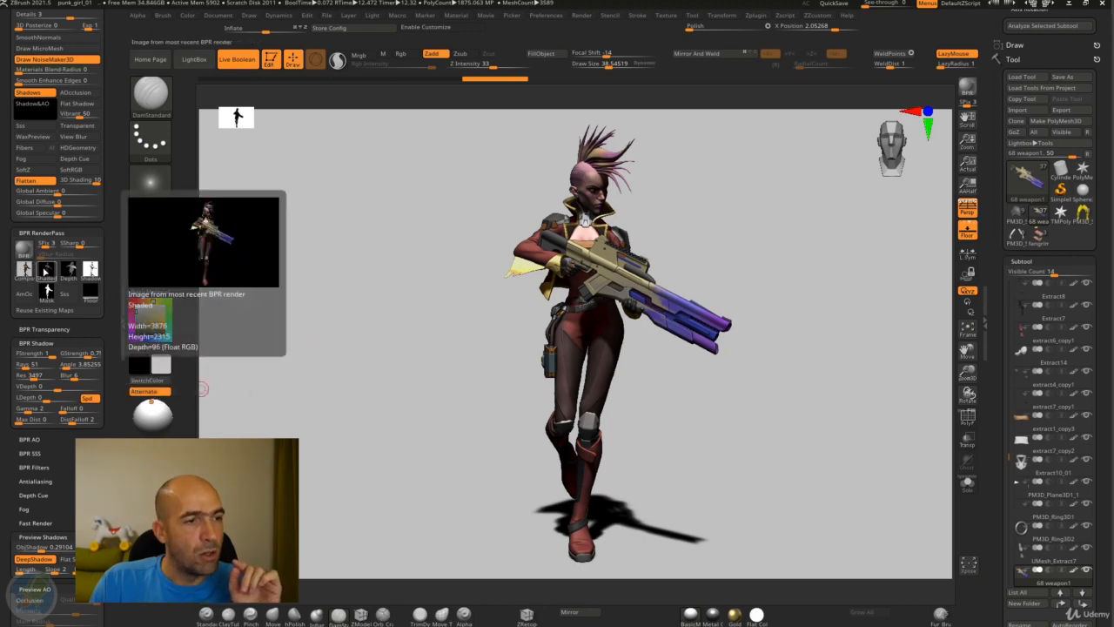
{"action": "left_click", "coordinate": [90, 270]}
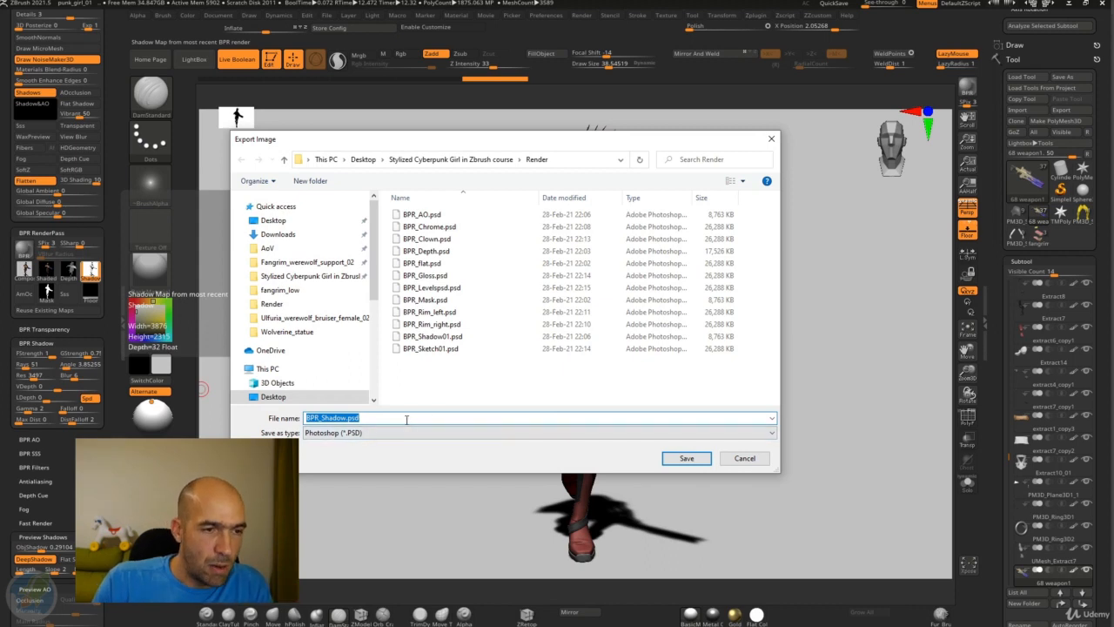
{"action": "left_click", "coordinate": [346, 418]}
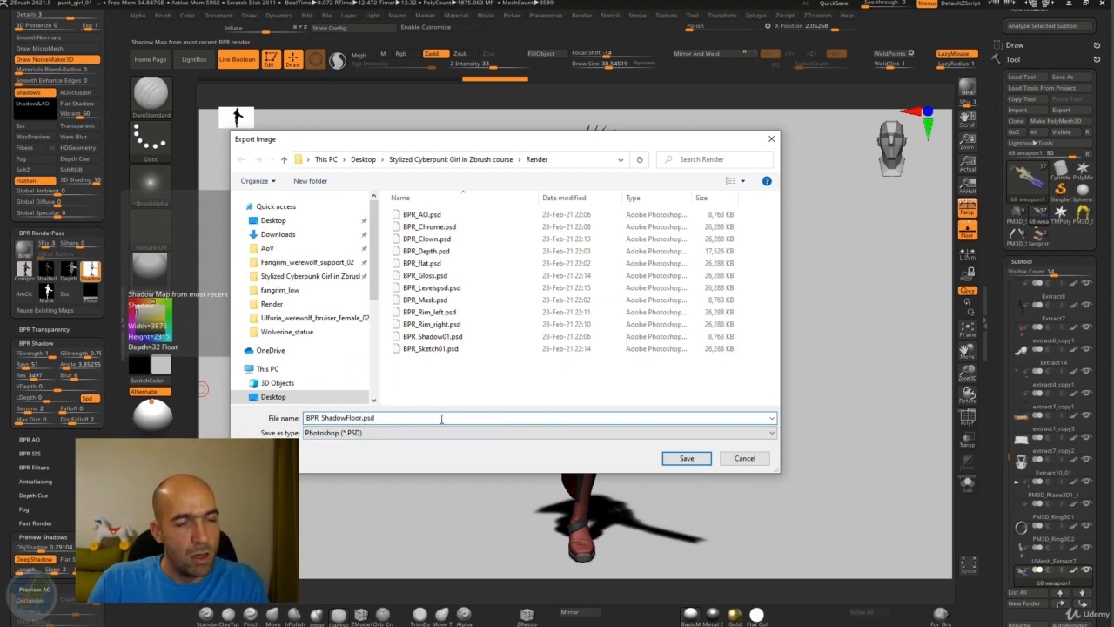
{"action": "left_click", "coordinate": [684, 459]}
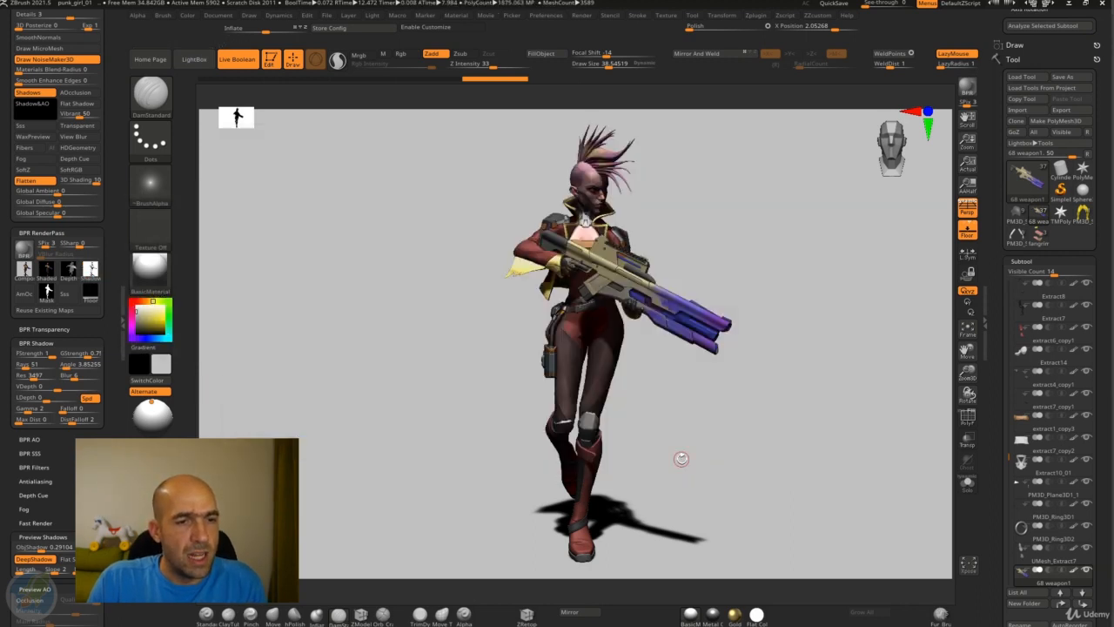
- Move the light to the upper edge of the preview sphere, set shadow Rays to 37 and BPR-render the overhead-lit shadow
{"action": "left_click", "coordinate": [152, 403]}
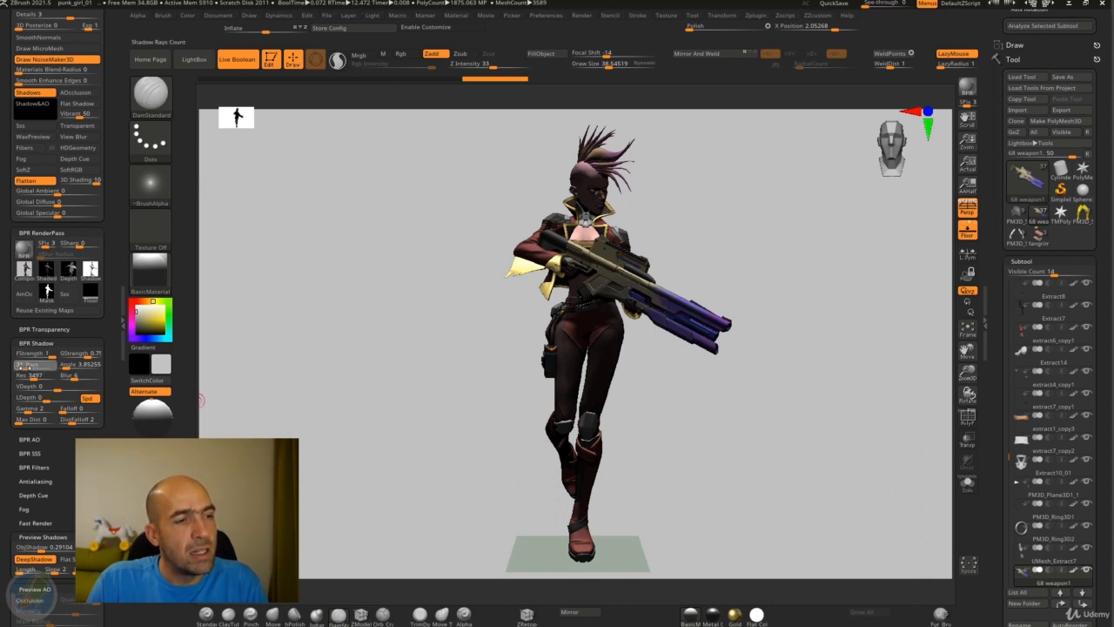
{"action": "left_click", "coordinate": [23, 365]}
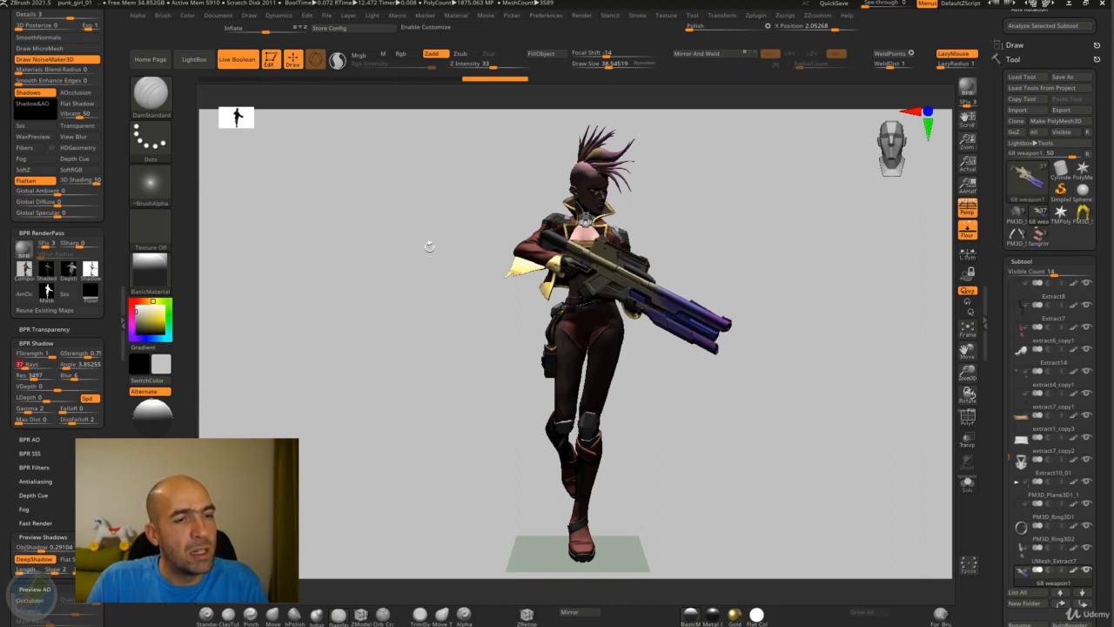
{"action": "left_click", "coordinate": [970, 88]}
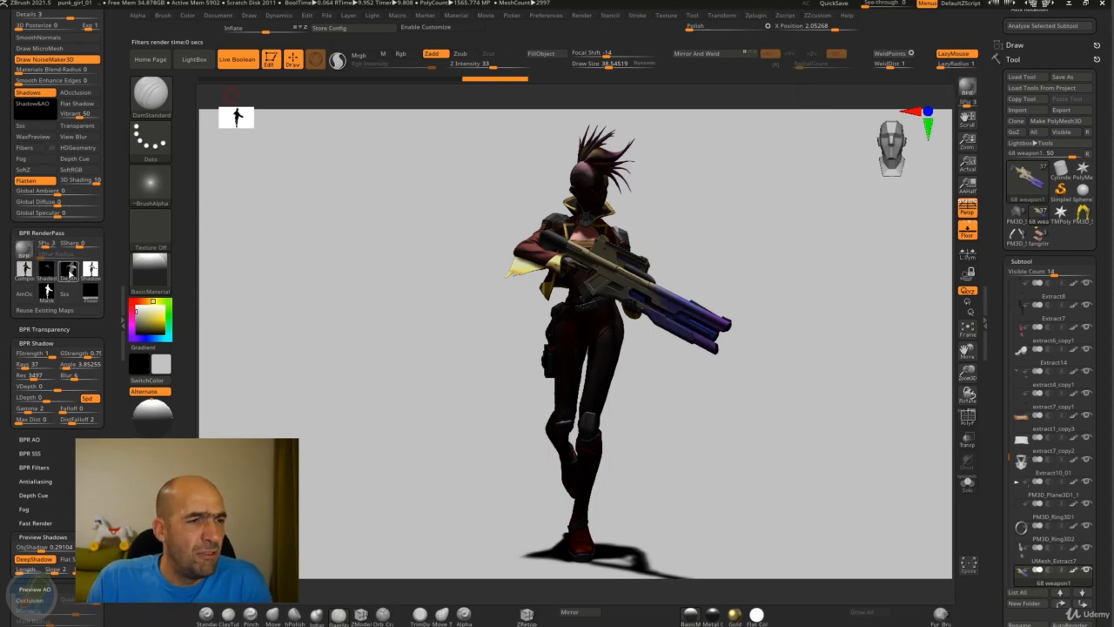
- Export the overhead-lit shadow map as a PSD in the Render folder, adding Top to its file name
{"action": "left_click", "coordinate": [91, 269]}
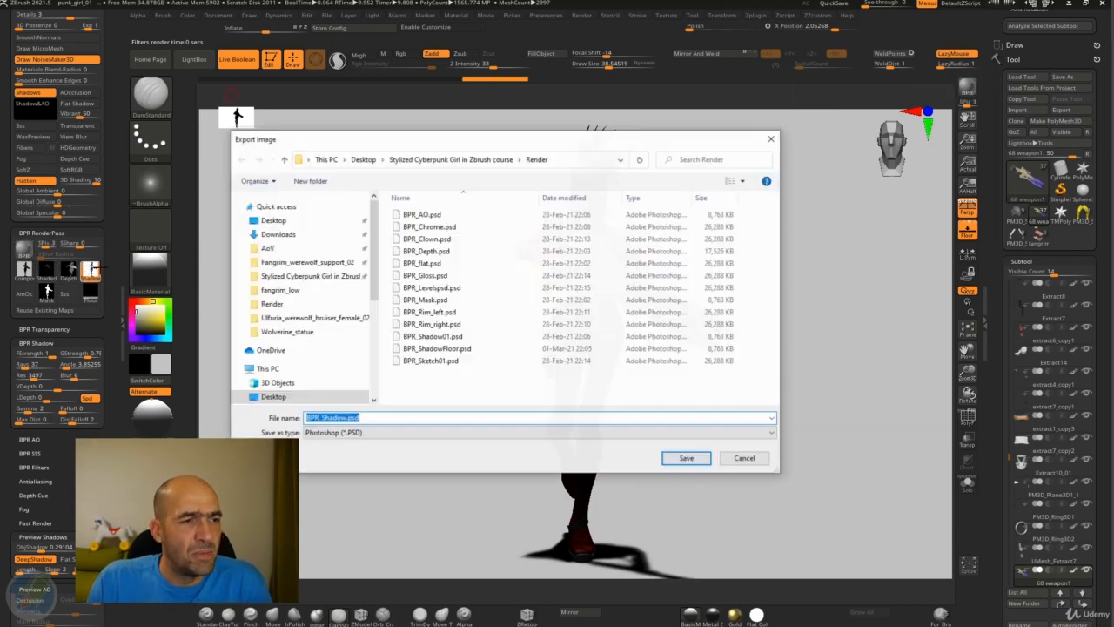
{"action": "left_click", "coordinate": [348, 419]}
{"action": "type", "text": "Top"}
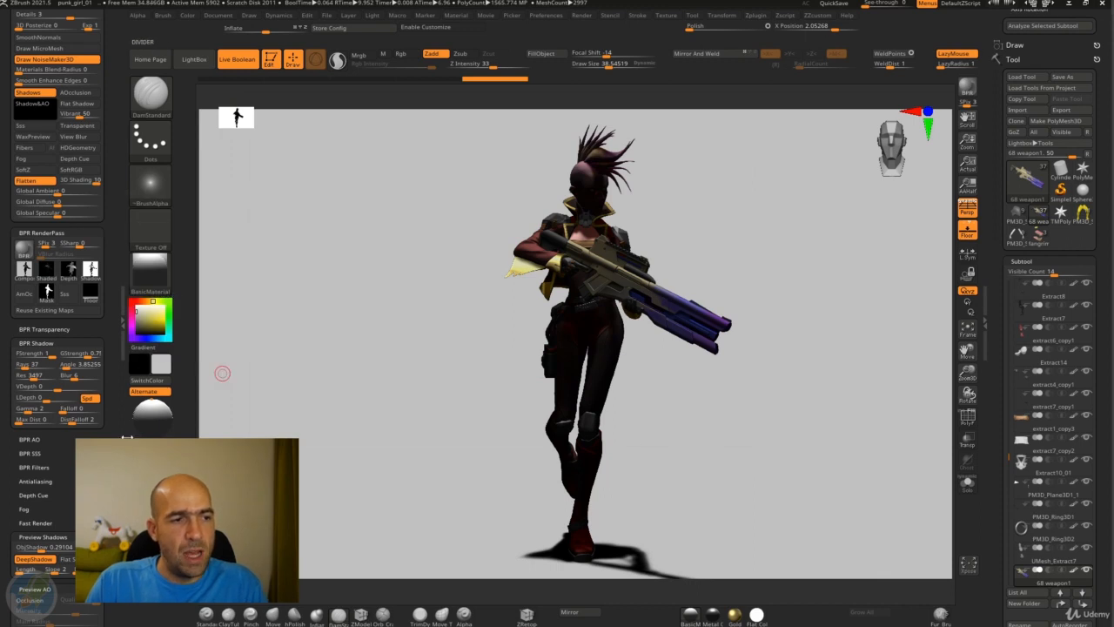
- Move the light back down to the front of the preview sphere, slightly above its centre
{"action": "left_click_drag", "start_coordinate": [145, 411], "coordinate": [149, 413]}
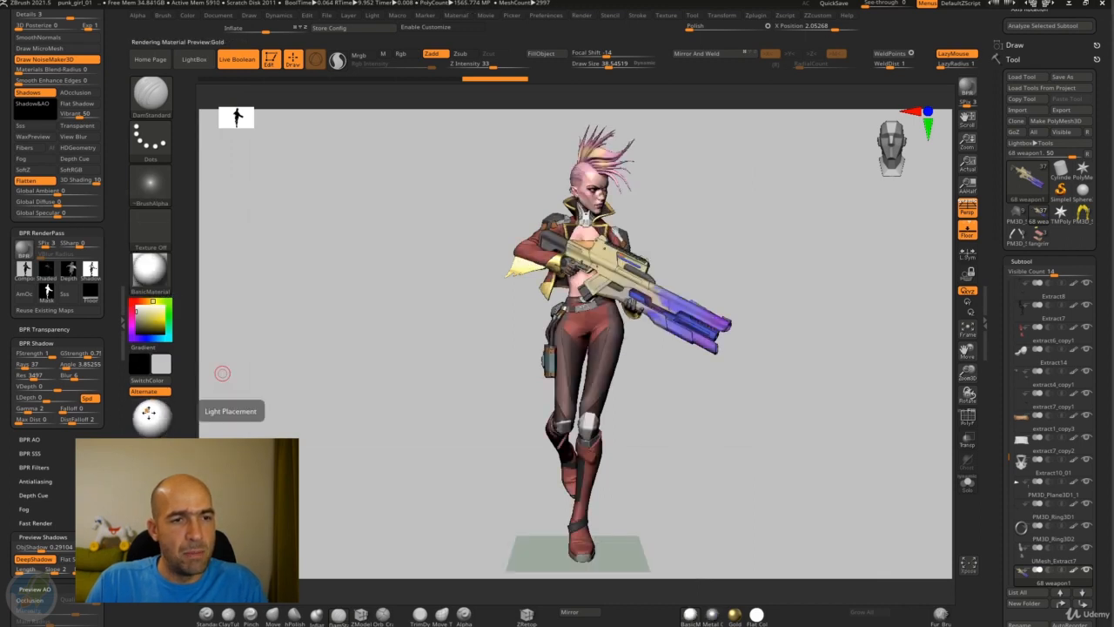